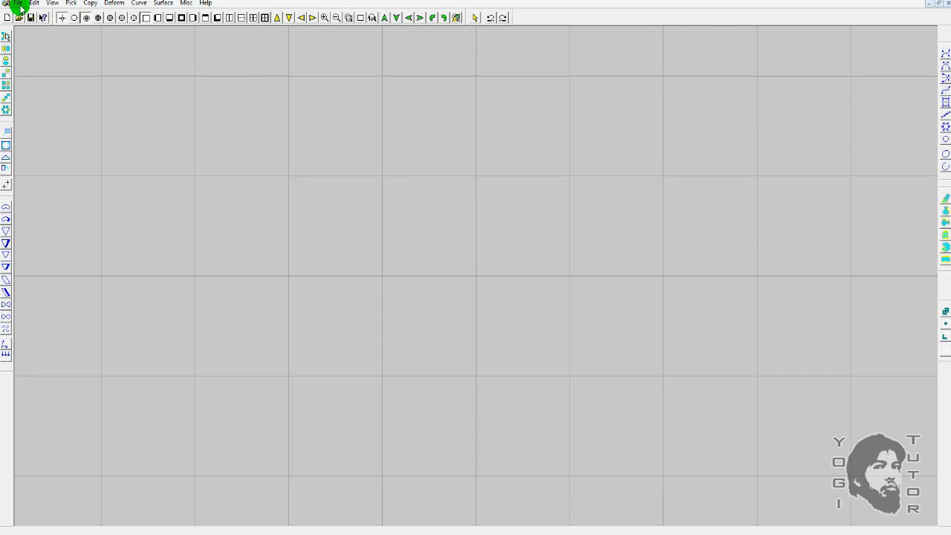
click(17, 4)
mouse_move(35, 5)
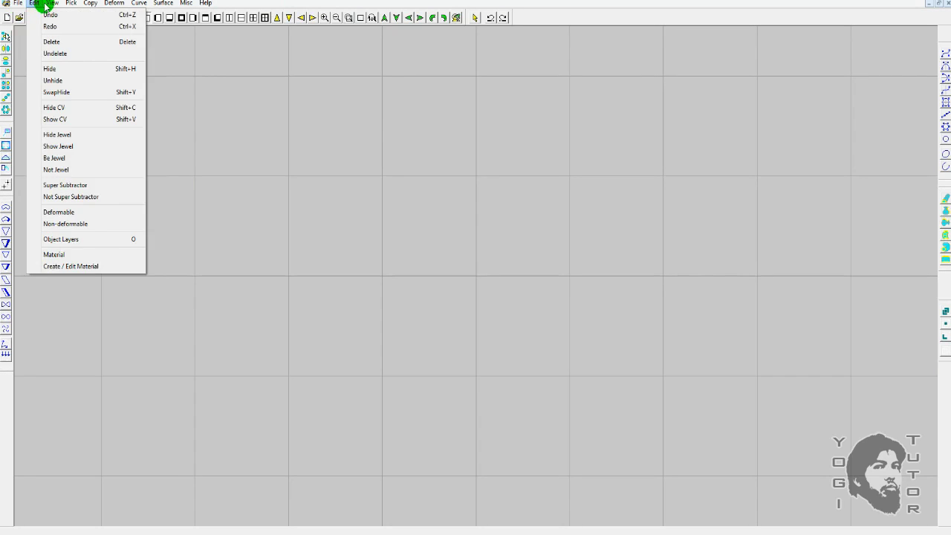
mouse_move(89, 5)
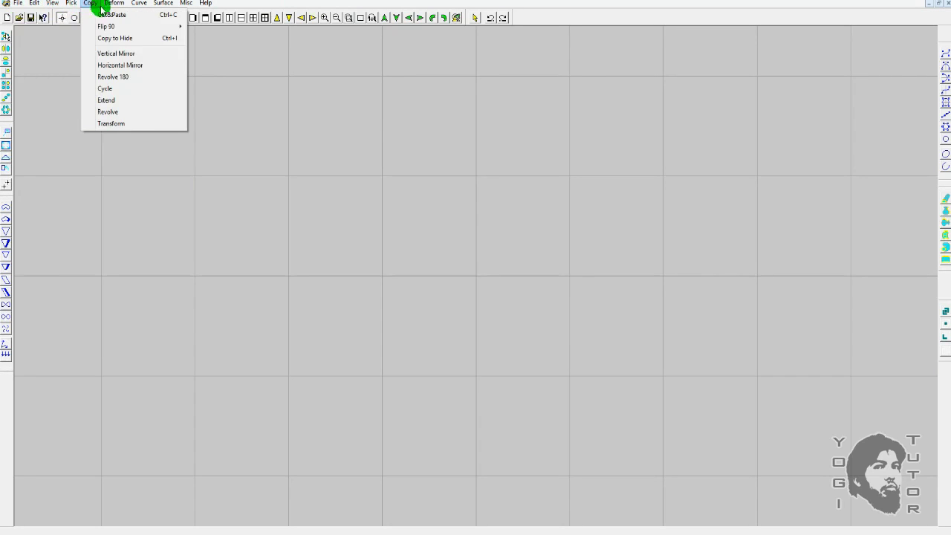
mouse_move(208, 5)
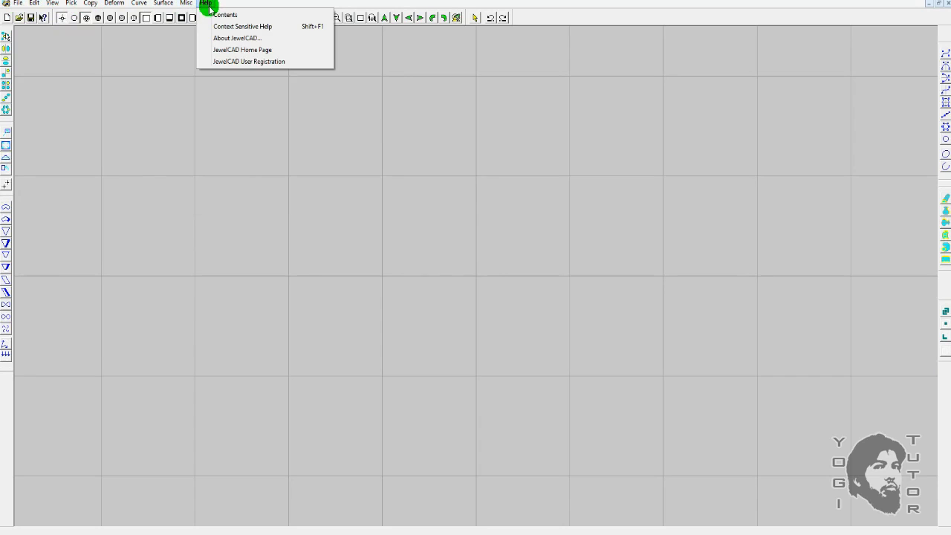
click(252, 216)
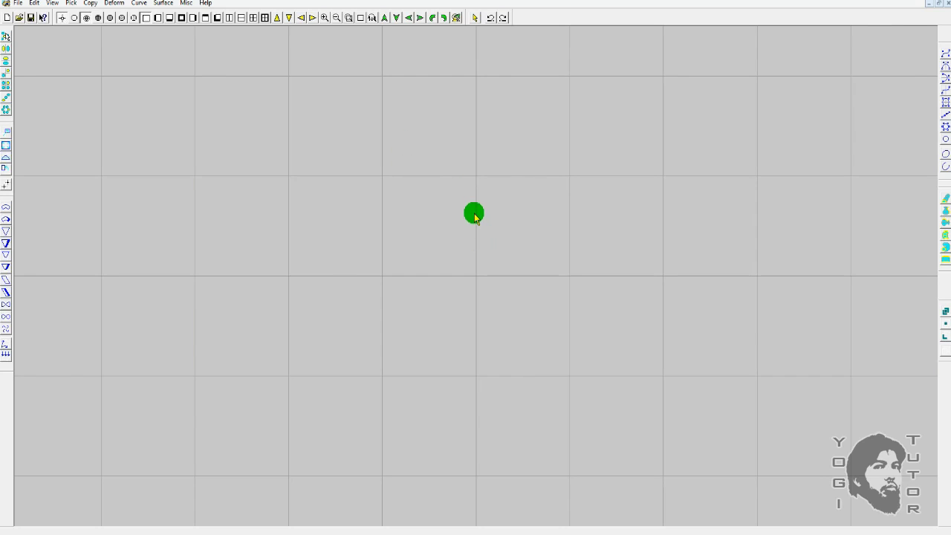
Draw a two-point vertical curve centred on the origin, reaching about 15.6 above it, and scale it horizontally onto the vertical axis.
click(945, 78)
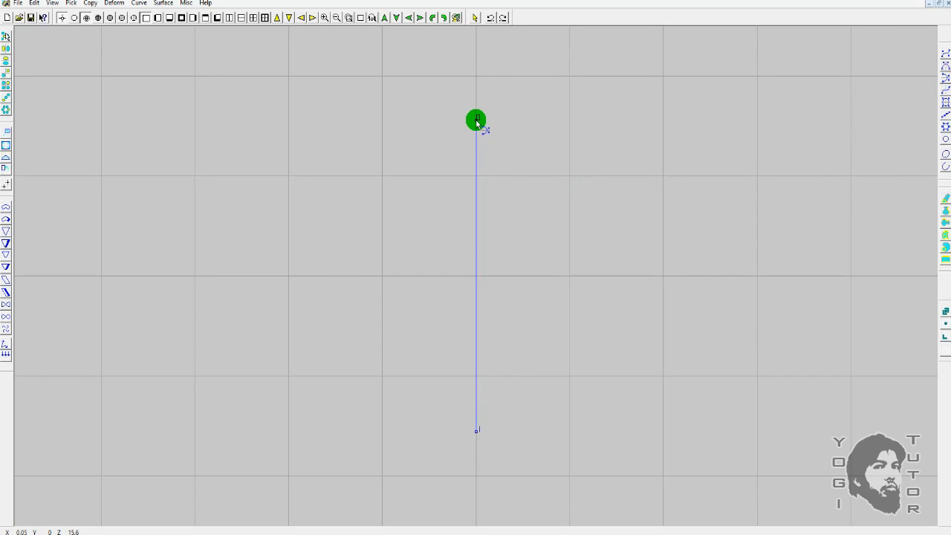
click(476, 121)
right_click(583, 182)
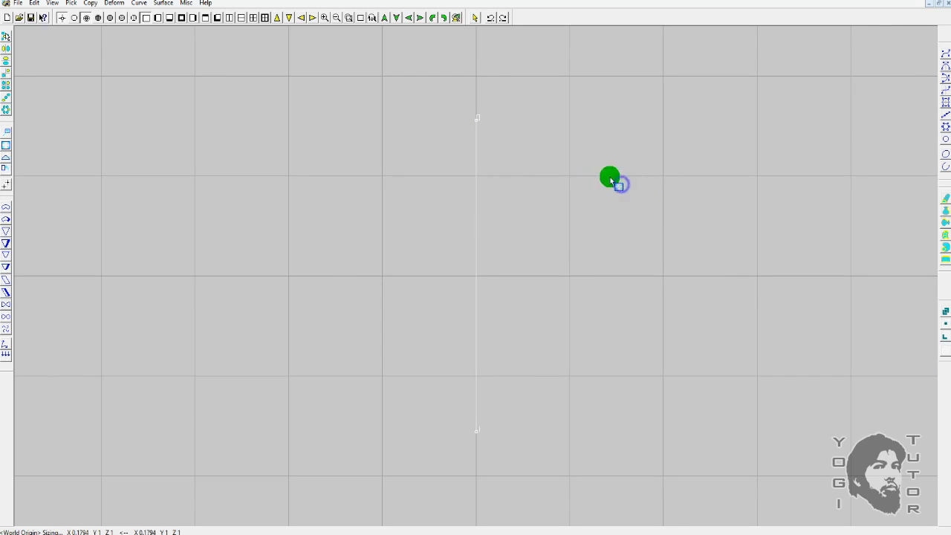
right_click(547, 173)
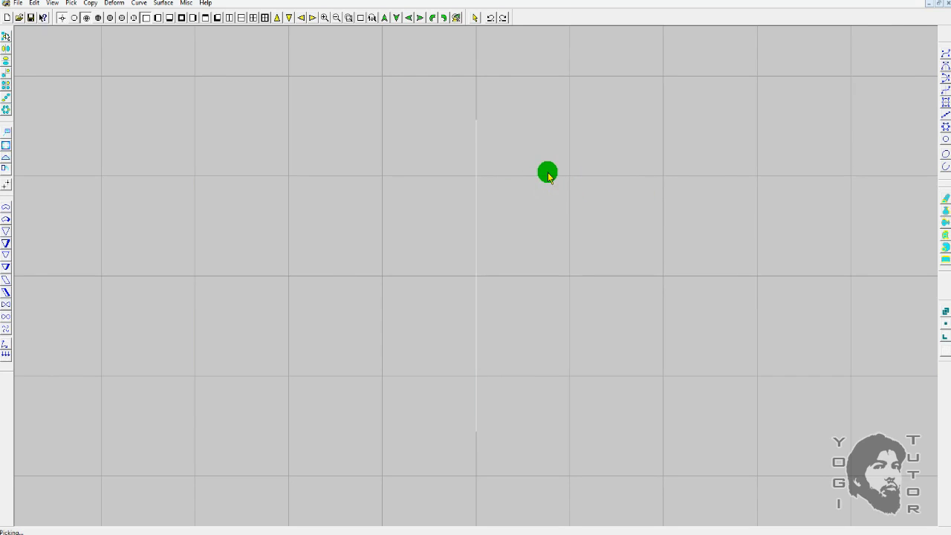
click(549, 175)
drag(564, 184, 401, 222)
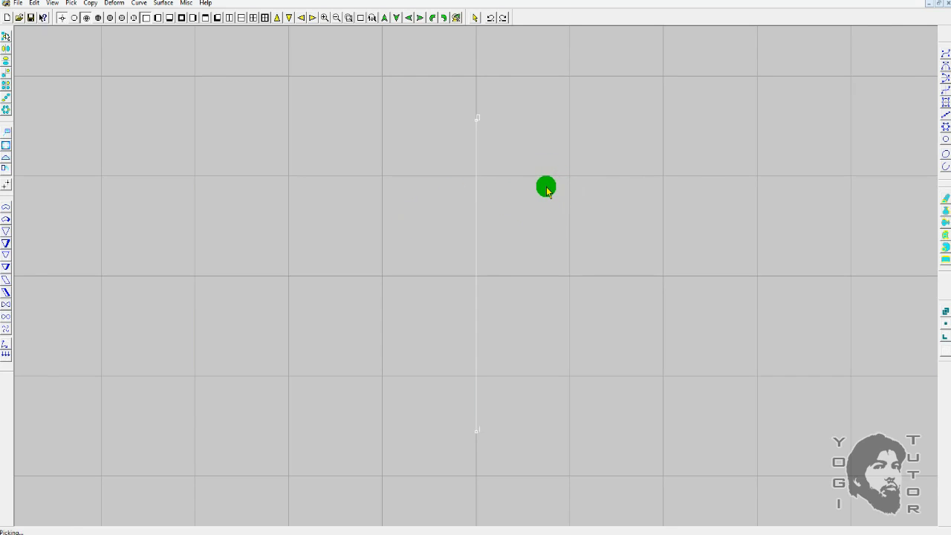
Move the vertical line to the green Layer 12.
key(ctrl+l)
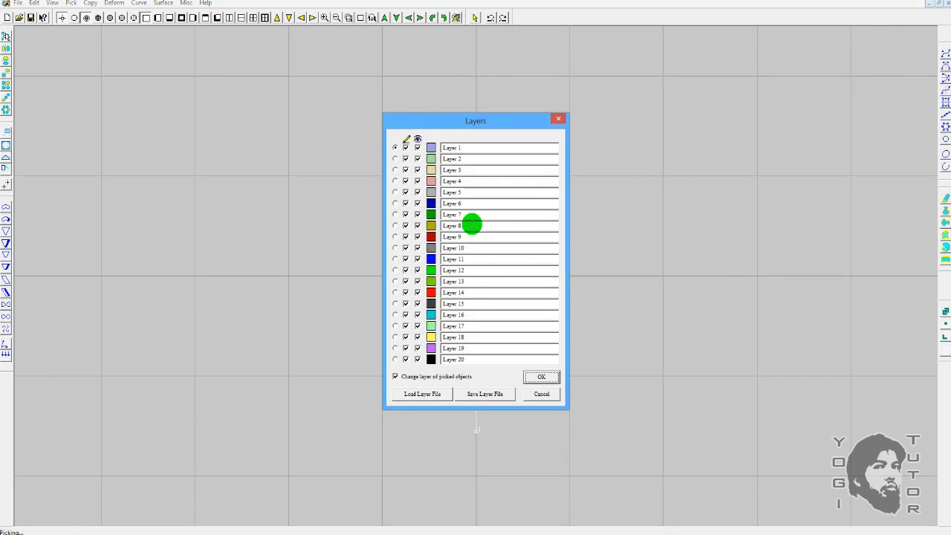
click(398, 273)
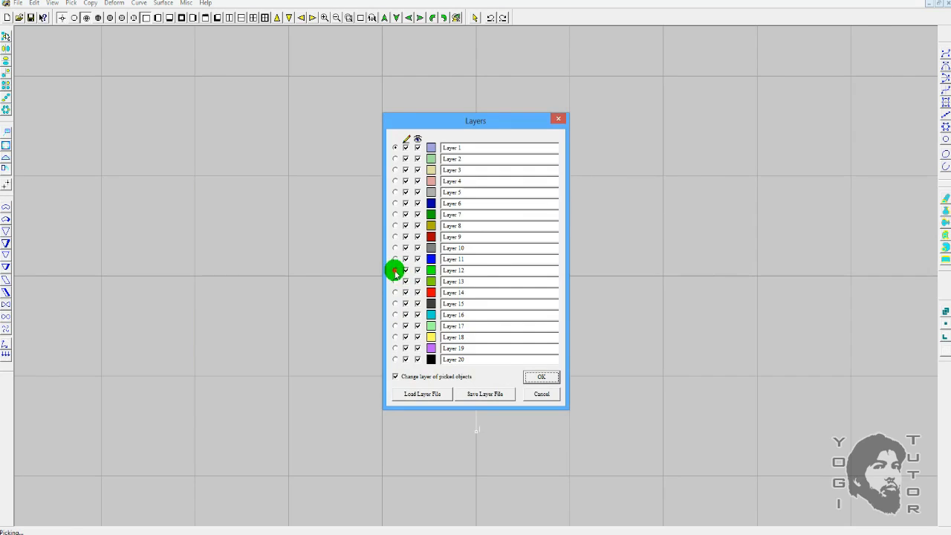
click(542, 377)
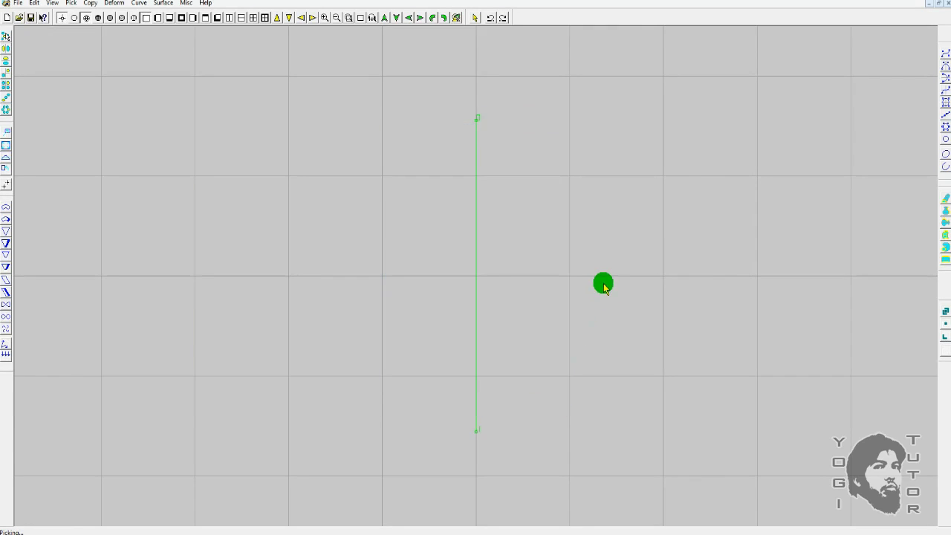
Draw a two-point horizontal curve symmetric about the origin and scale it flat onto the horizontal axis.
click(946, 65)
drag(686, 252, 643, 277)
key(s)
drag(610, 157, 550, 205)
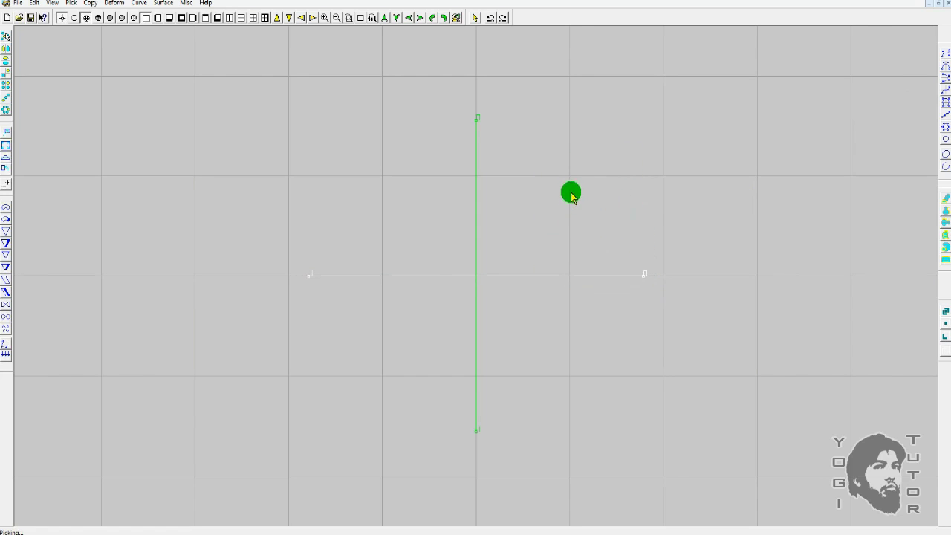
Move the horizontal line to the red Layer 14.
key(ctrl+l)
click(395, 292)
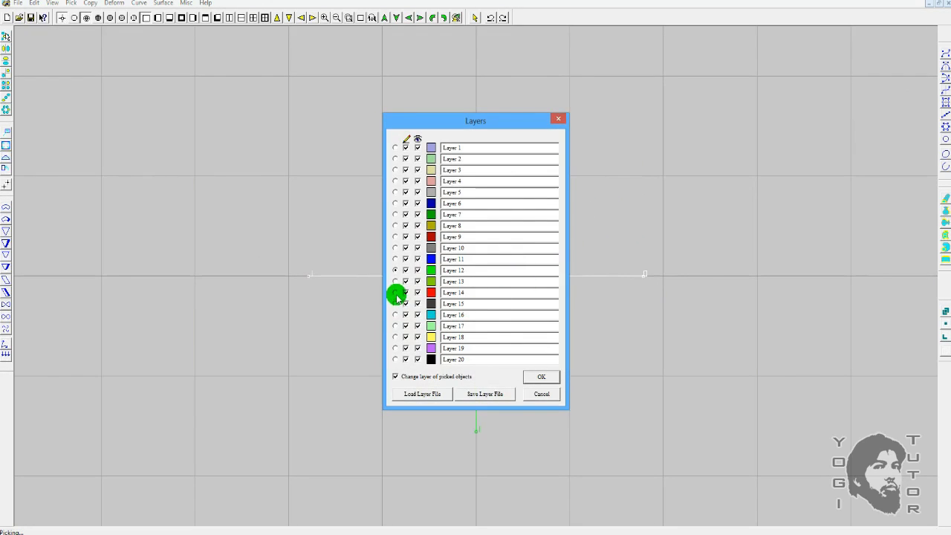
click(541, 376)
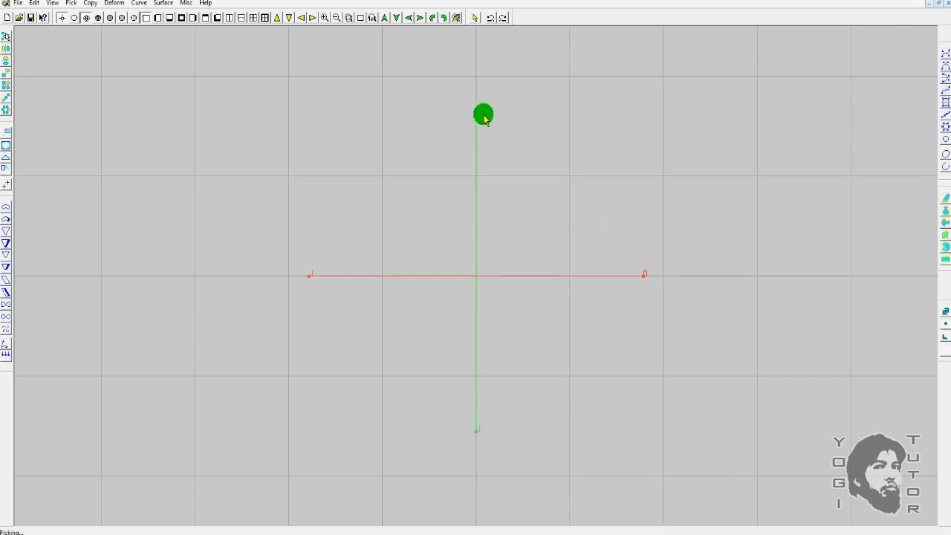
click(477, 113)
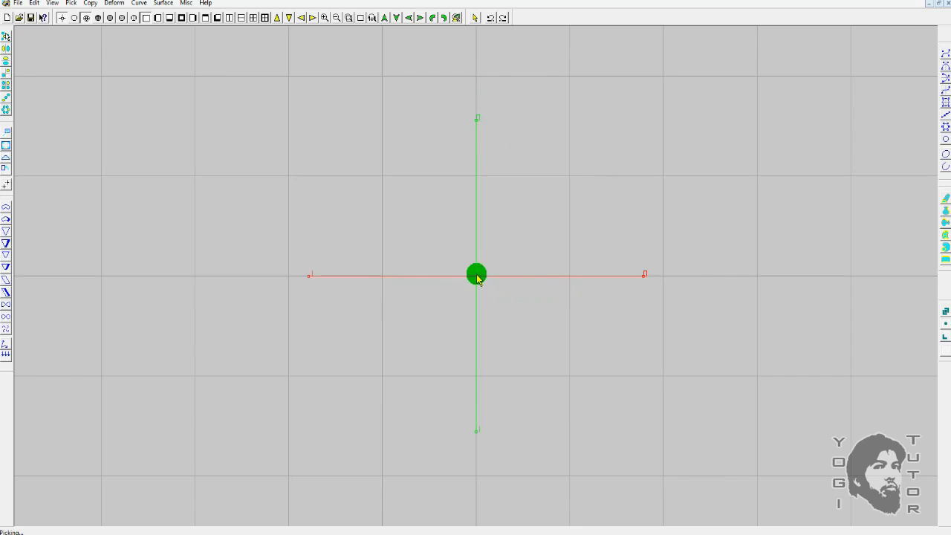
In the top view, draw a depth-axis line symmetric about the origin and scale it horizontally until it lies on the axis.
key(F7)
click(946, 78)
click(477, 133)
key(s)
drag(642, 153, 534, 174)
drag(732, 175, 581, 175)
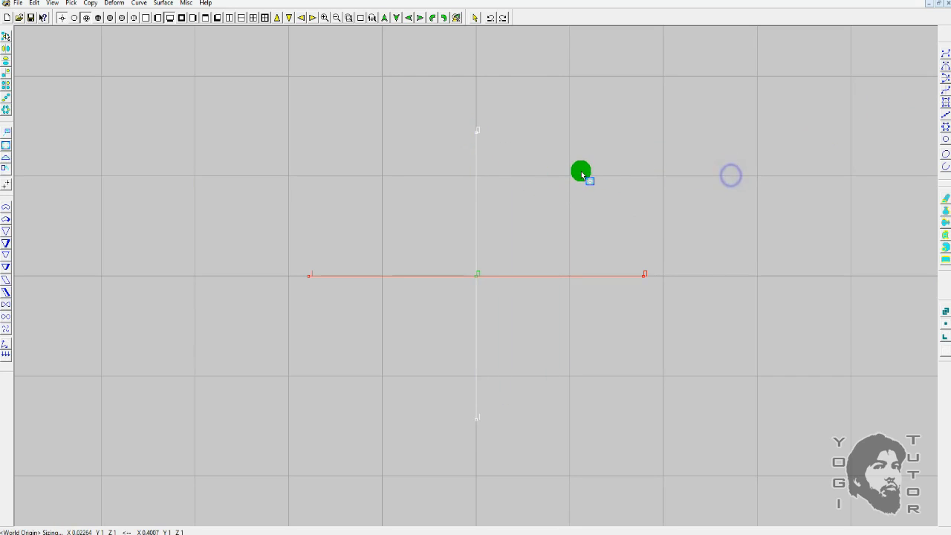
Move the depth-axis line to the blue Layer 11.
key(ctrl+l)
click(395, 259)
click(542, 376)
Examine how the red, green and blue axis lines relate in the front view and in rotated 3D views.
key(F5)
scroll(576, 221, down, 1)
key(i)
drag(621, 195, 533, 332)
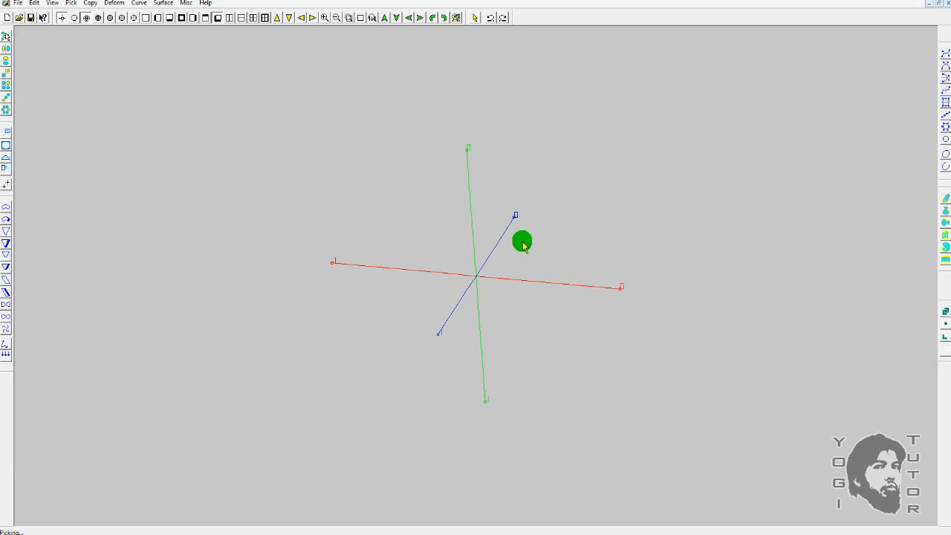
key(1)
scroll(595, 218, up, 2)
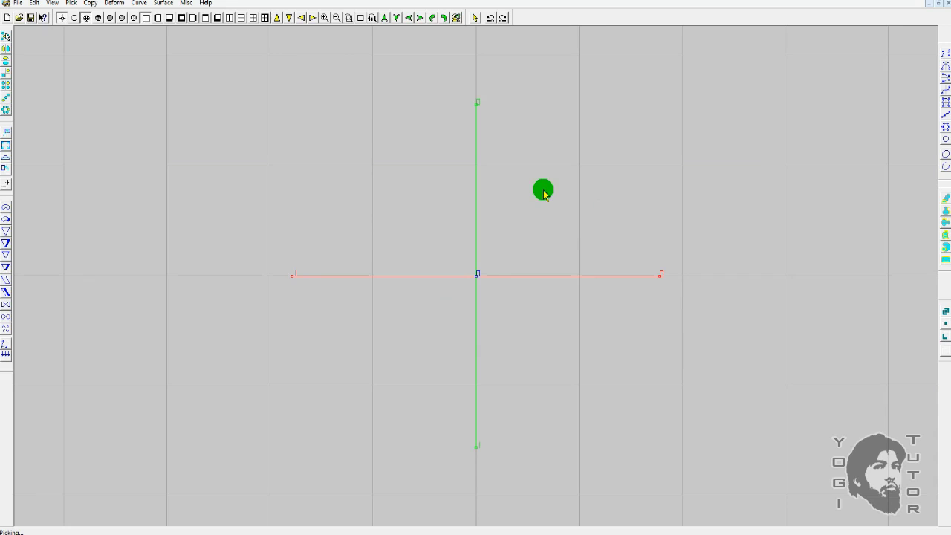
key(shift)
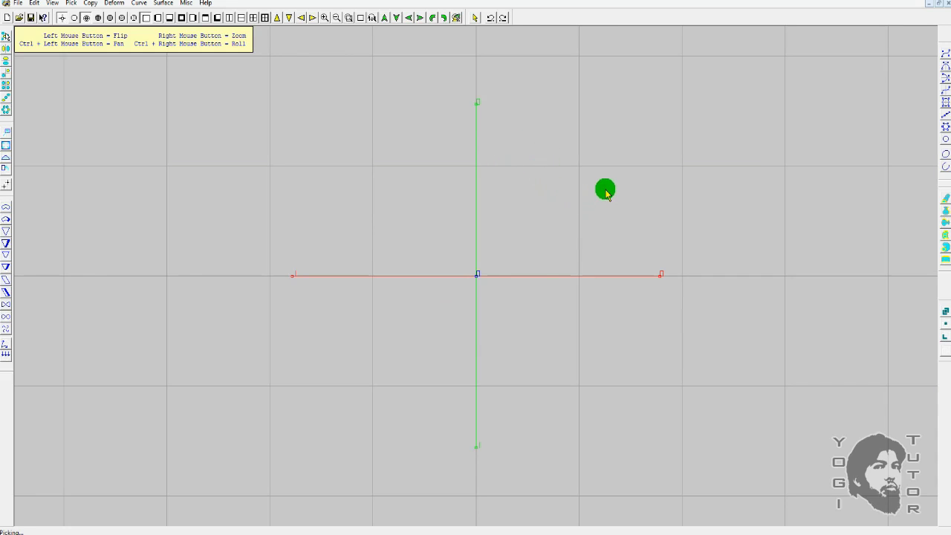
drag(606, 191, 483, 288)
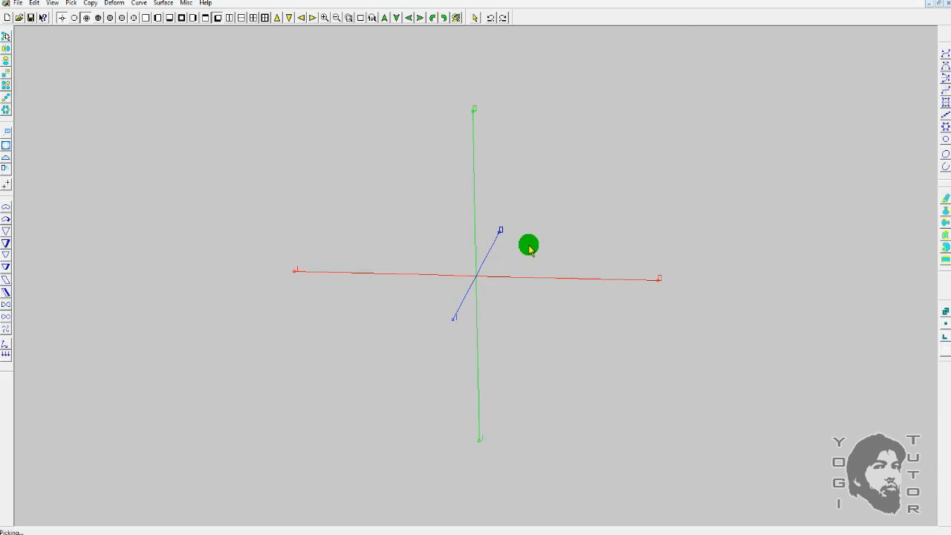
key(F5)
scroll(590, 233, up, 1)
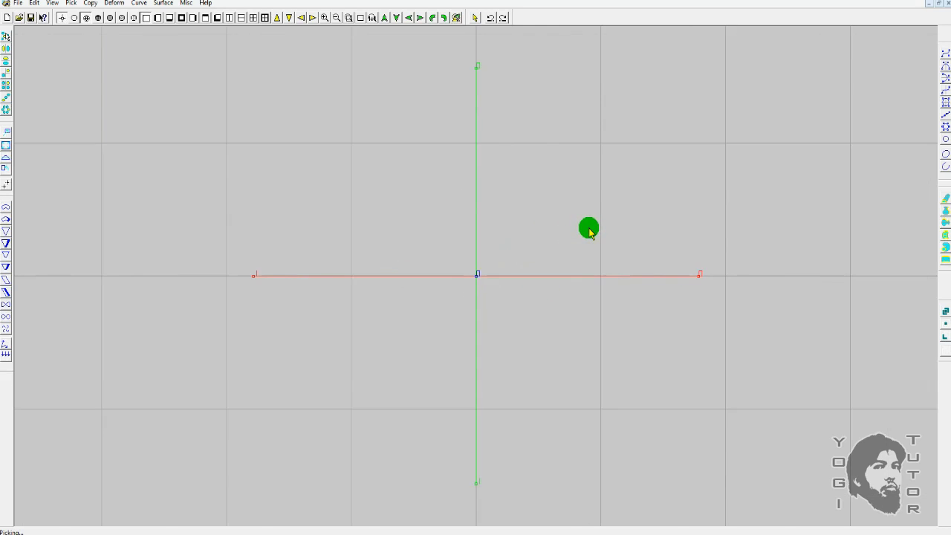
click(589, 231)
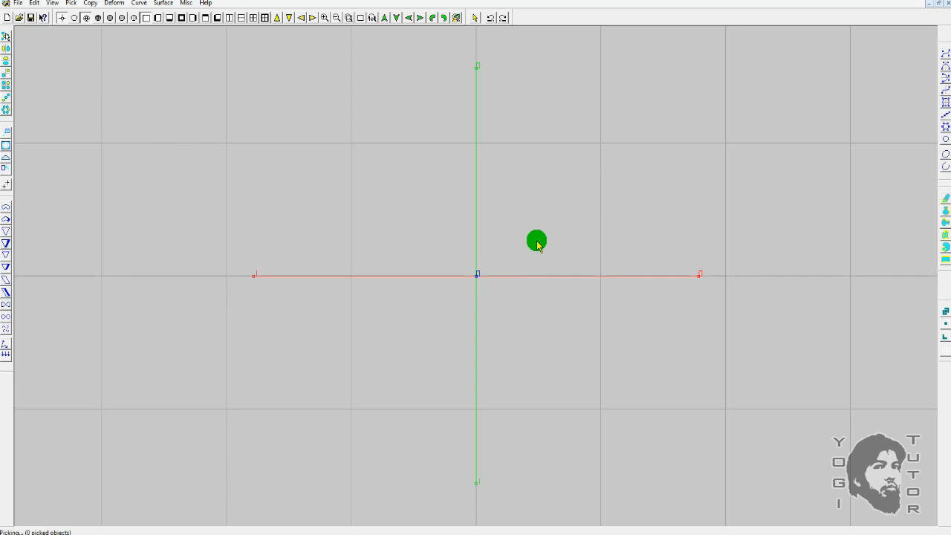
Delete the three coloured axis lines crossing at the origin.
drag(542, 223, 433, 321)
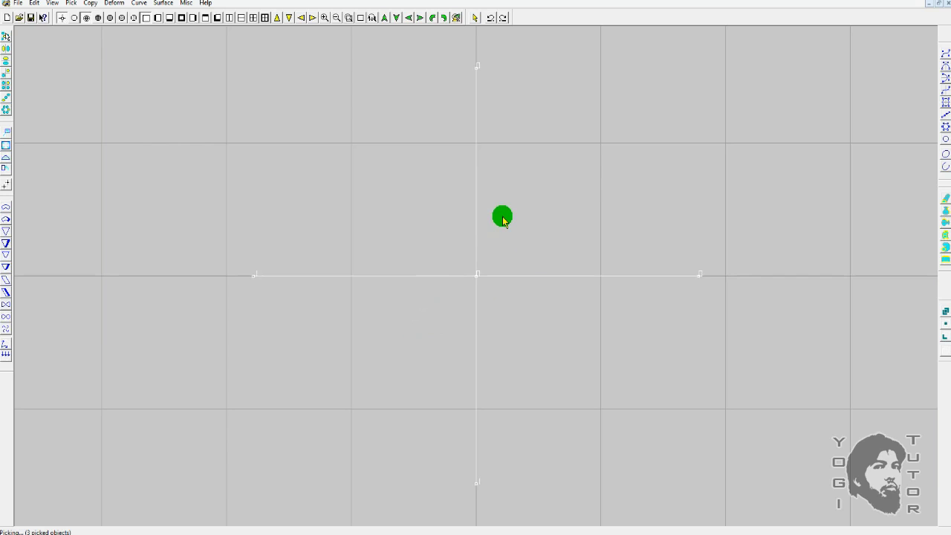
key(Delete)
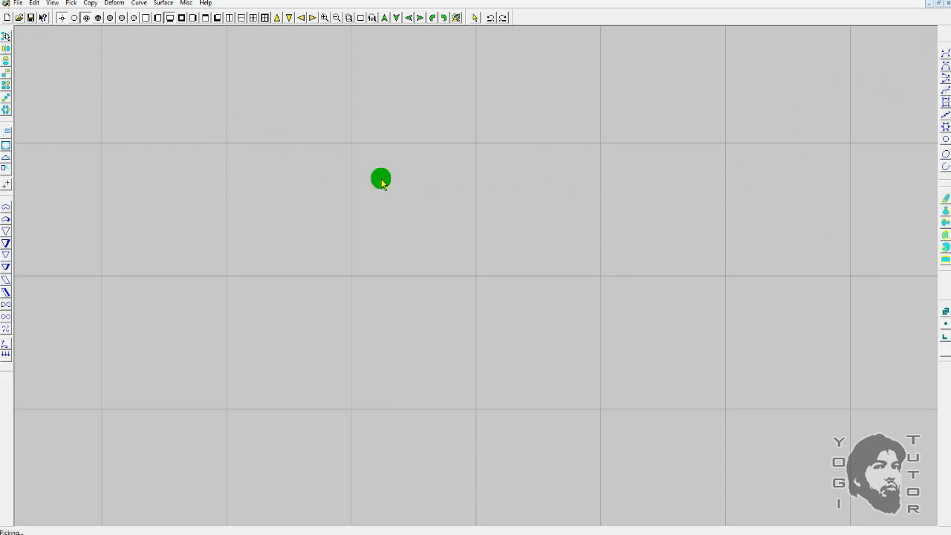
click(147, 19)
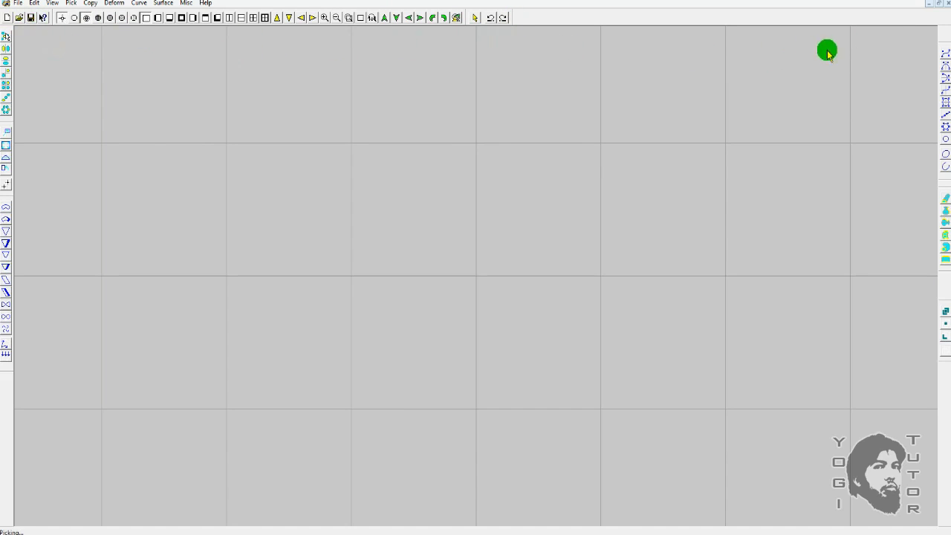
Close the untitled document without saving its changes and create a new blank document.
click(945, 3)
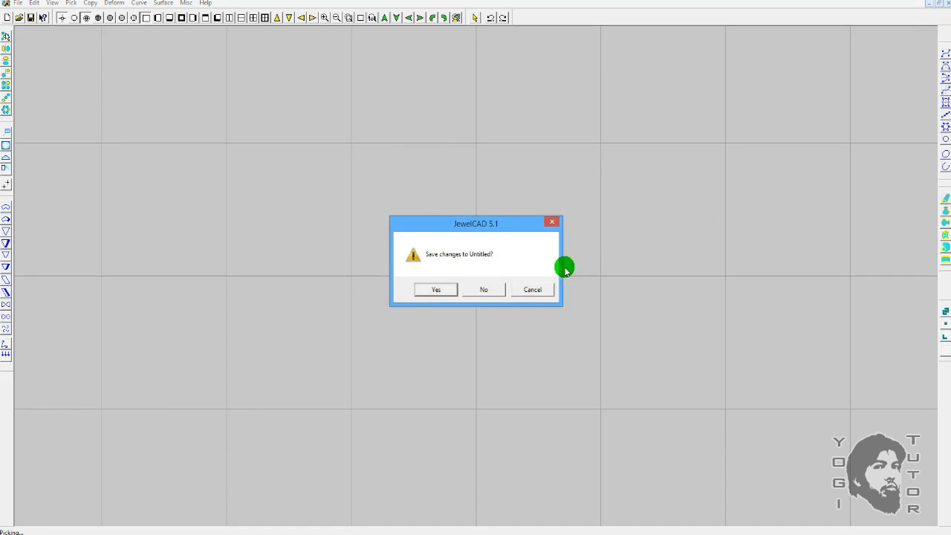
click(488, 291)
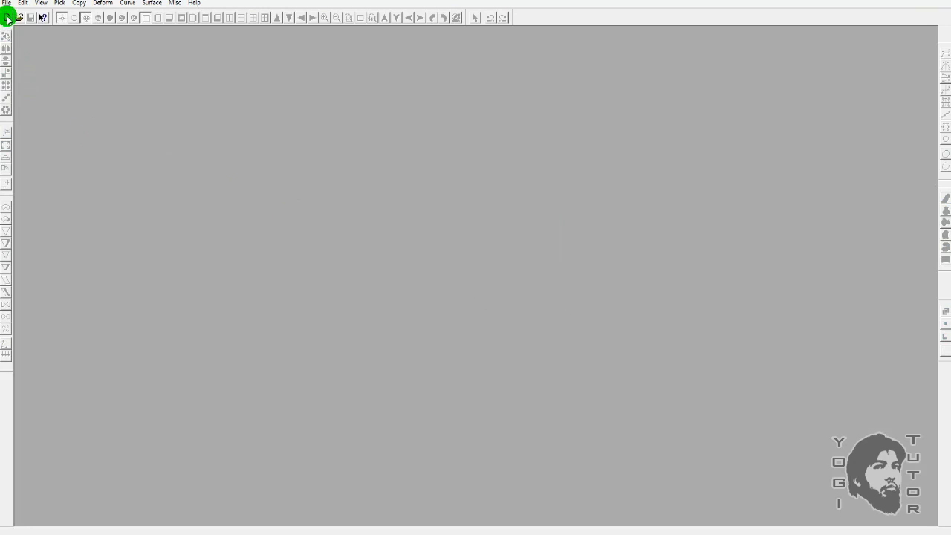
click(7, 18)
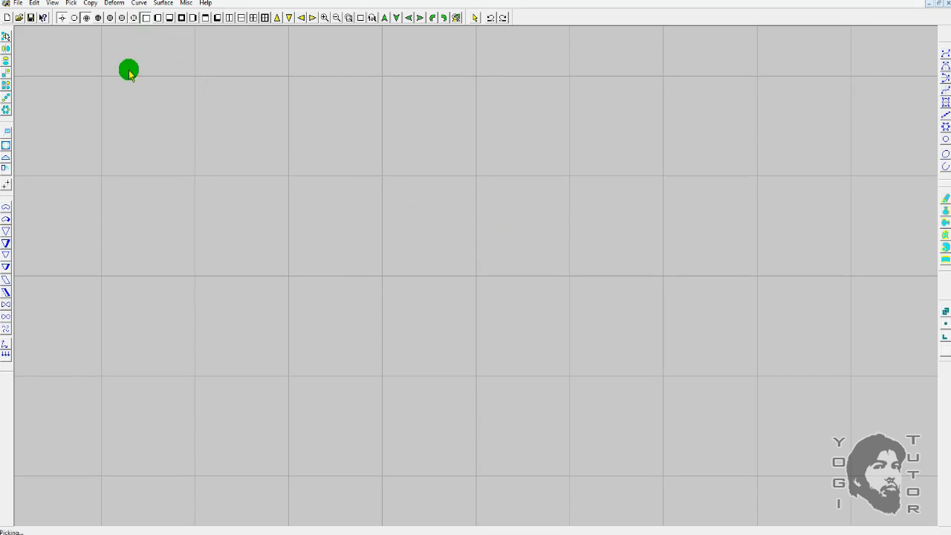
Look through the JewelCAD files in the Support folder without opening any of them.
click(19, 18)
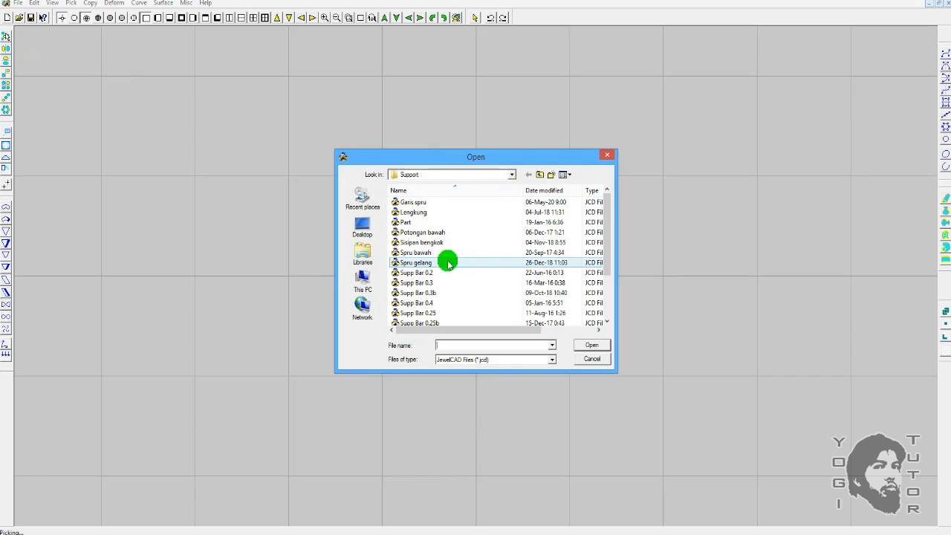
click(590, 361)
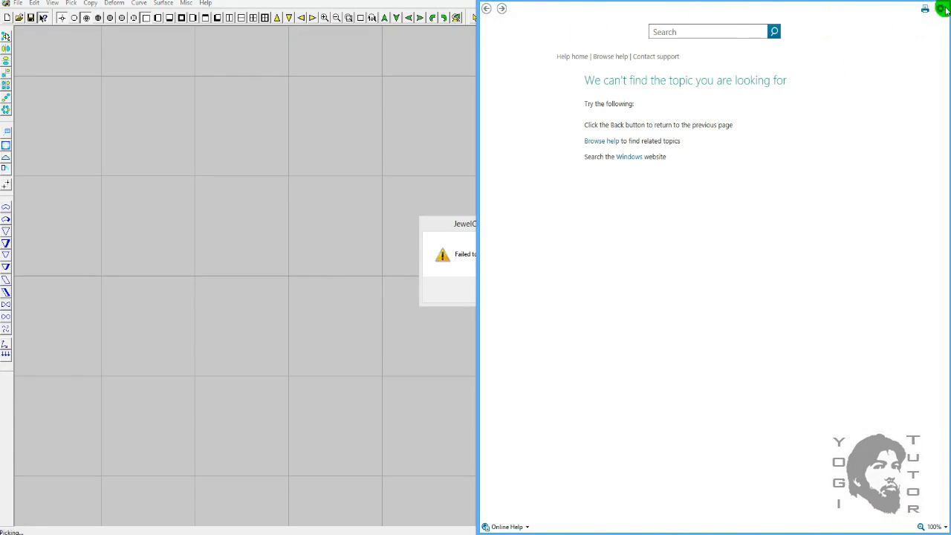
Dismiss the help launch error and close the Windows Help and Support window.
click(457, 226)
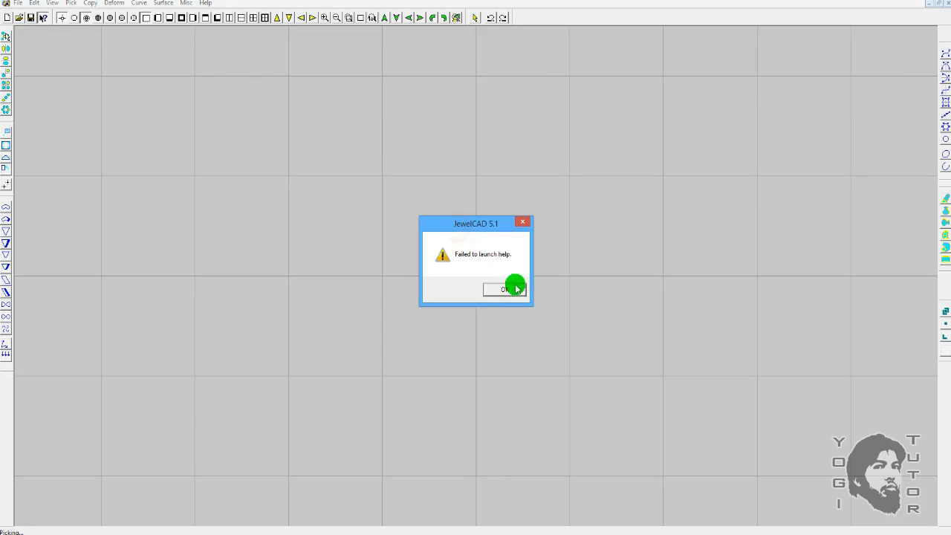
click(505, 289)
right_click(583, 534)
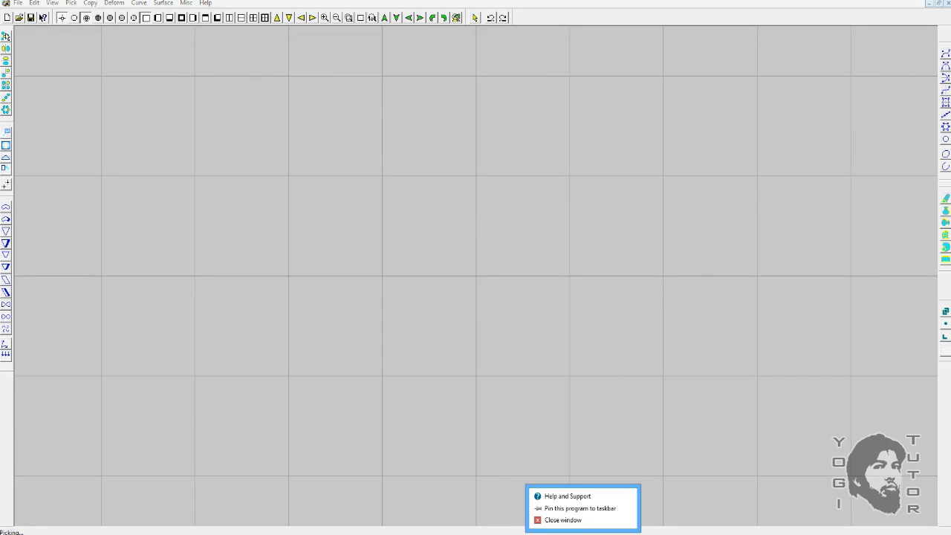
click(549, 519)
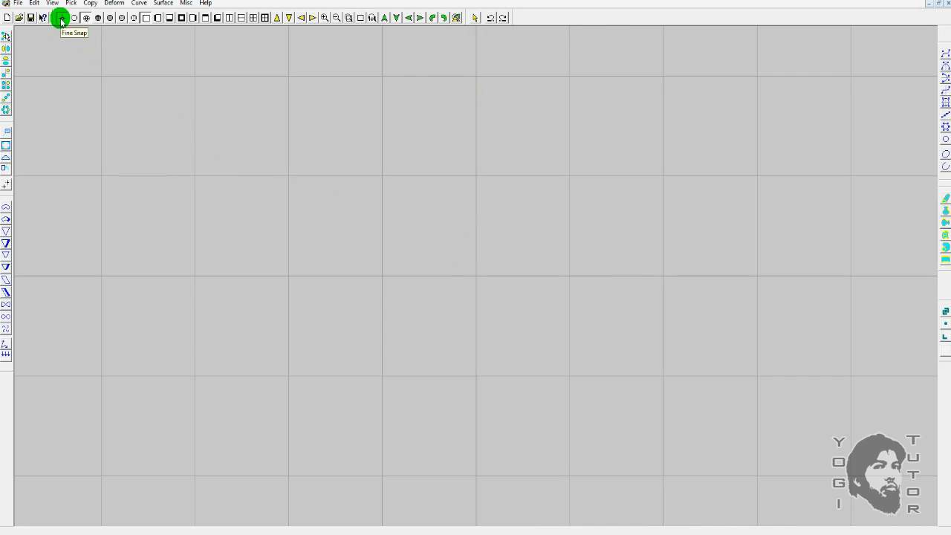
click(61, 20)
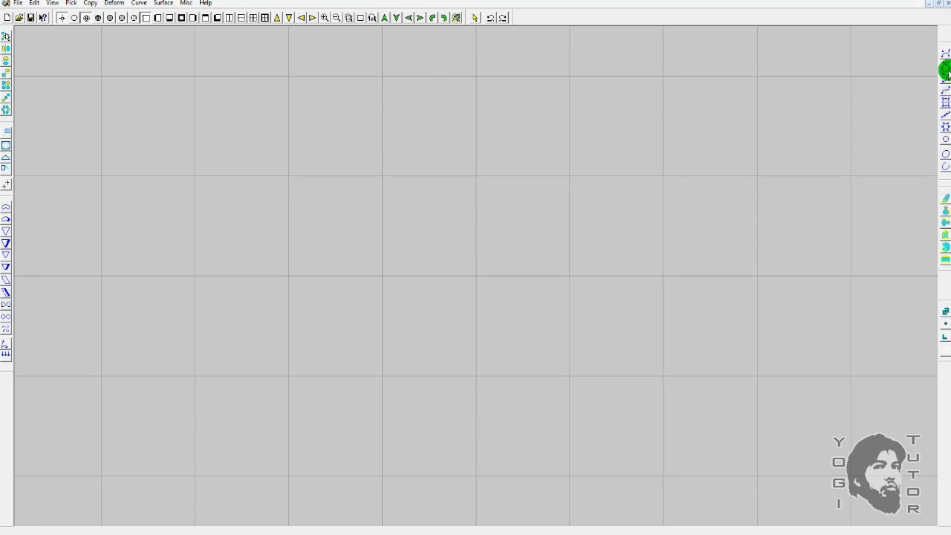
click(945, 140)
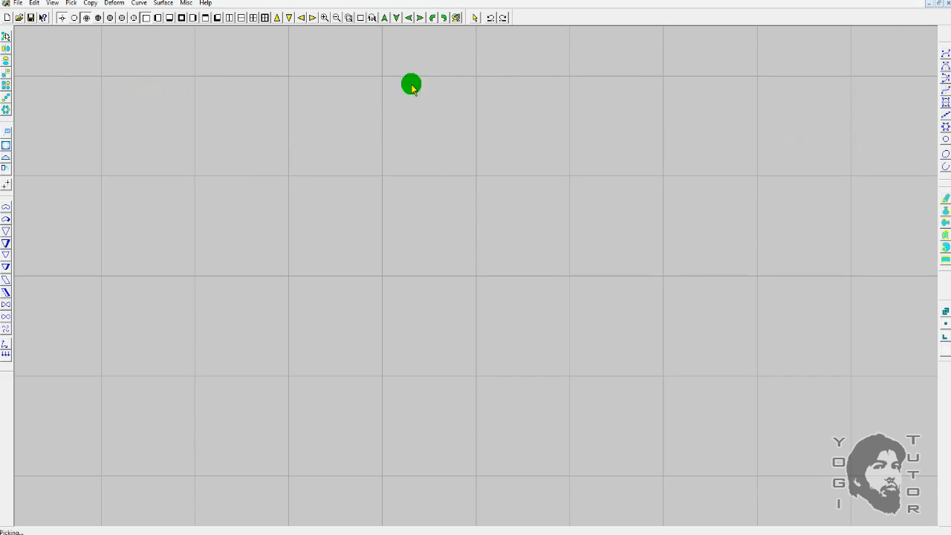
Draw a symmetrical two-point horizontal line above the horizontal axis, centred on the vertical axis and ending at about X 11.25, Z 2.85.
click(946, 98)
click(62, 20)
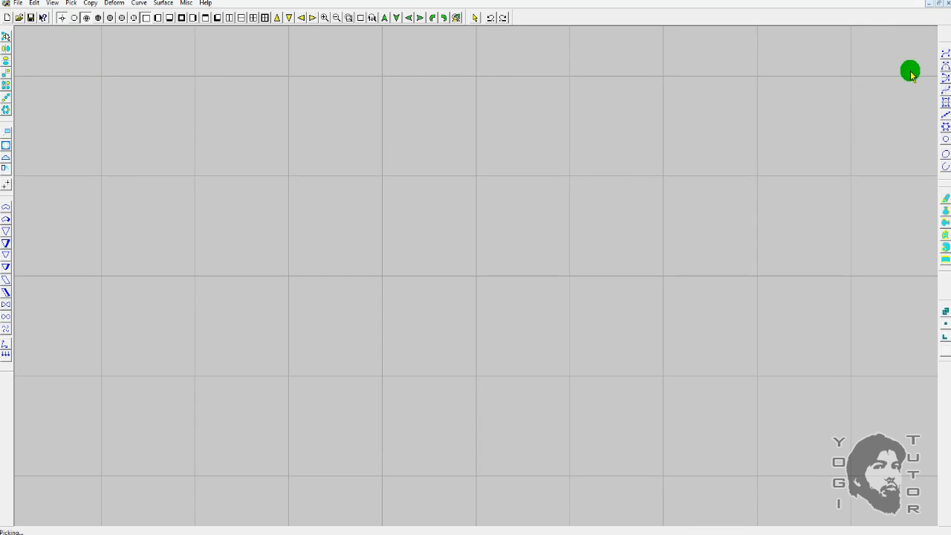
click(942, 69)
click(374, 246)
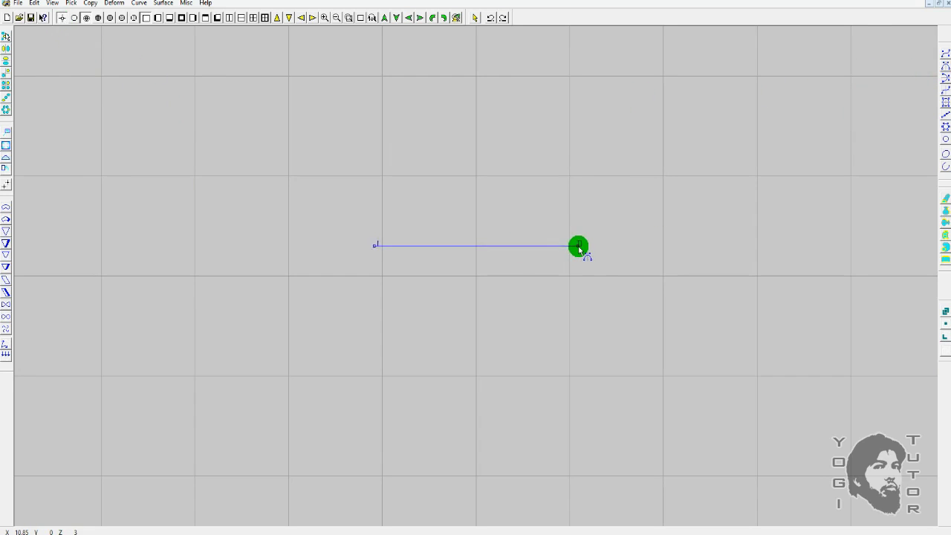
click(581, 247)
Examine the drawn horizontal line at several zoom levels, closer in and farther out.
scroll(526, 239, up, 2)
scroll(527, 237, up, 1)
scroll(529, 239, up, 1)
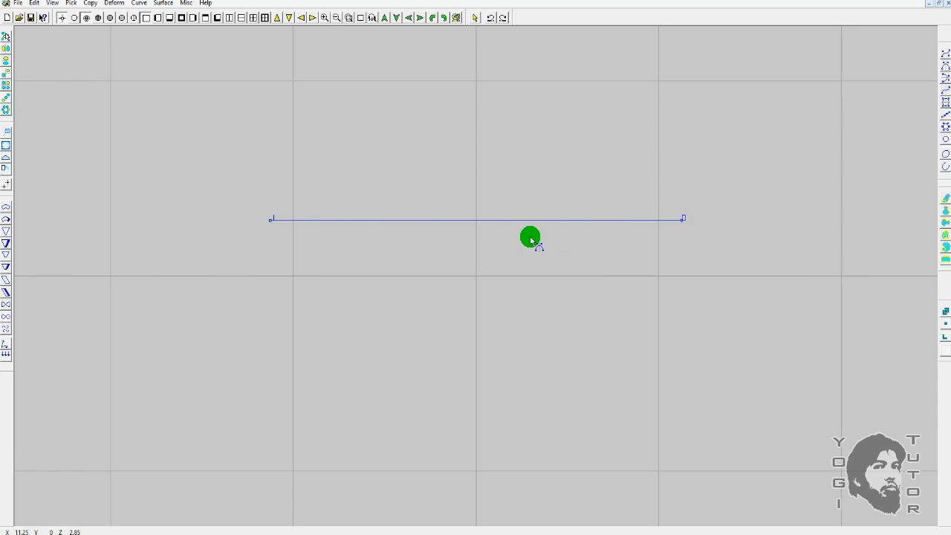
scroll(536, 238, up, 1)
scroll(538, 238, down, 2)
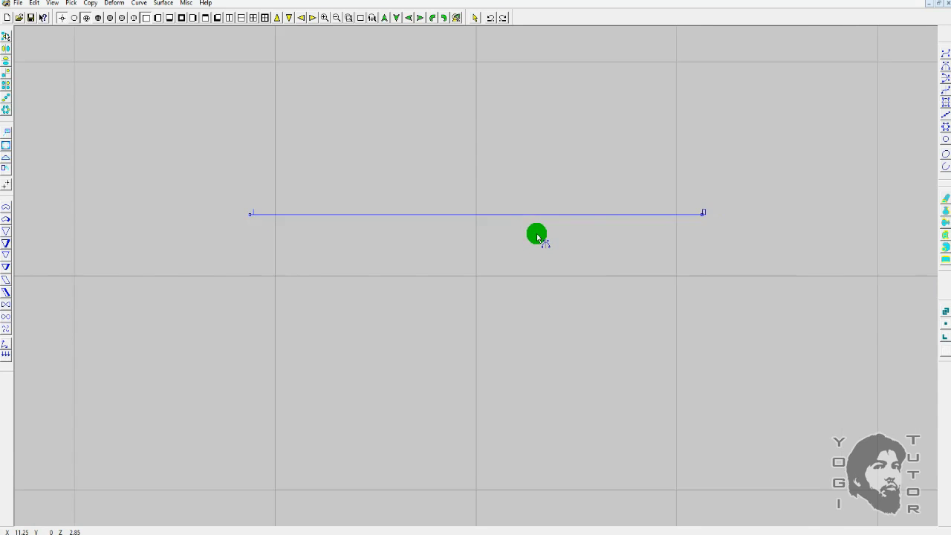
scroll(538, 237, up, 1)
scroll(538, 237, up, 1)
scroll(538, 237, up, 1)
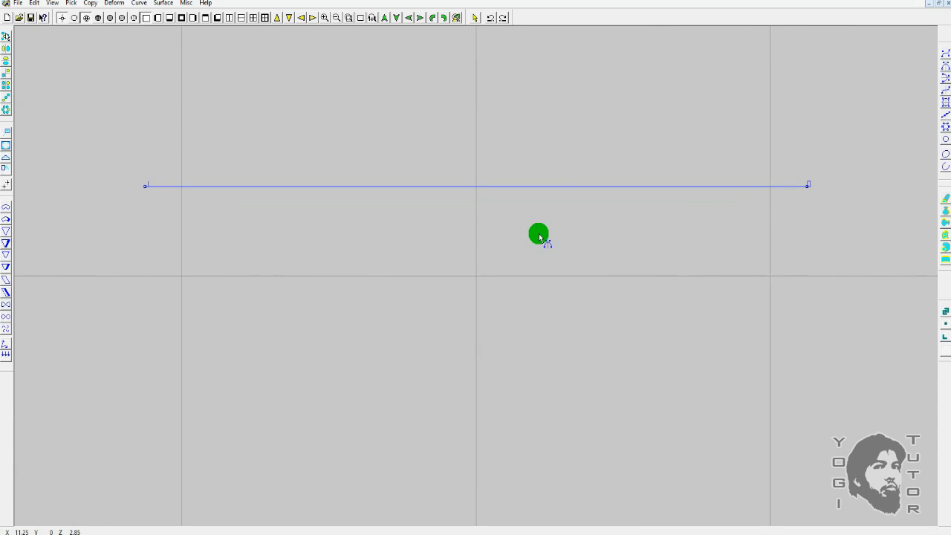
scroll(543, 238, down, 1)
scroll(543, 238, down, 1)
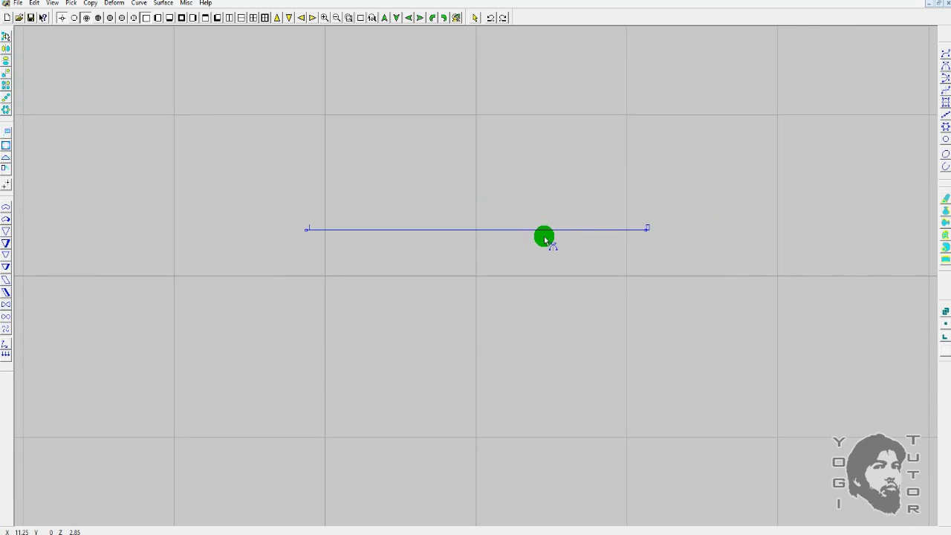
scroll(544, 238, down, 1)
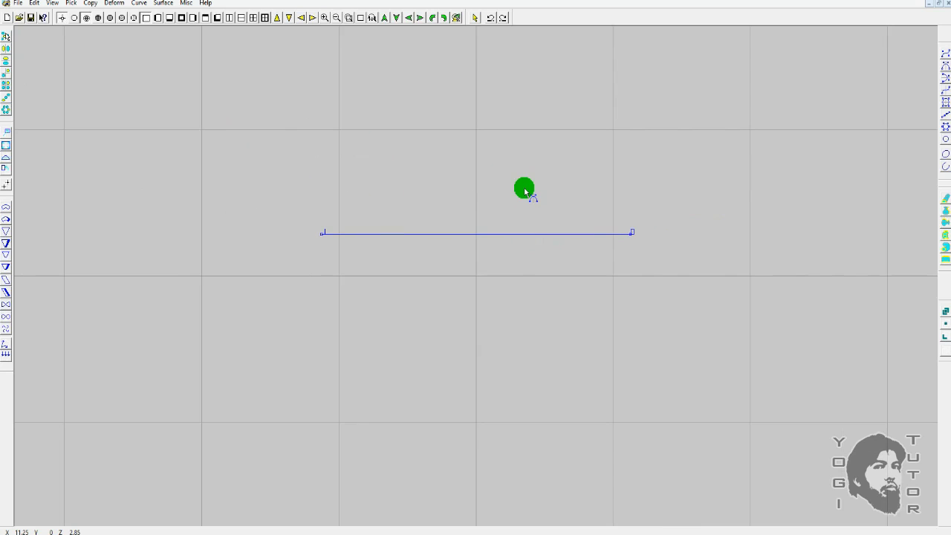
scroll(510, 201, up, 1)
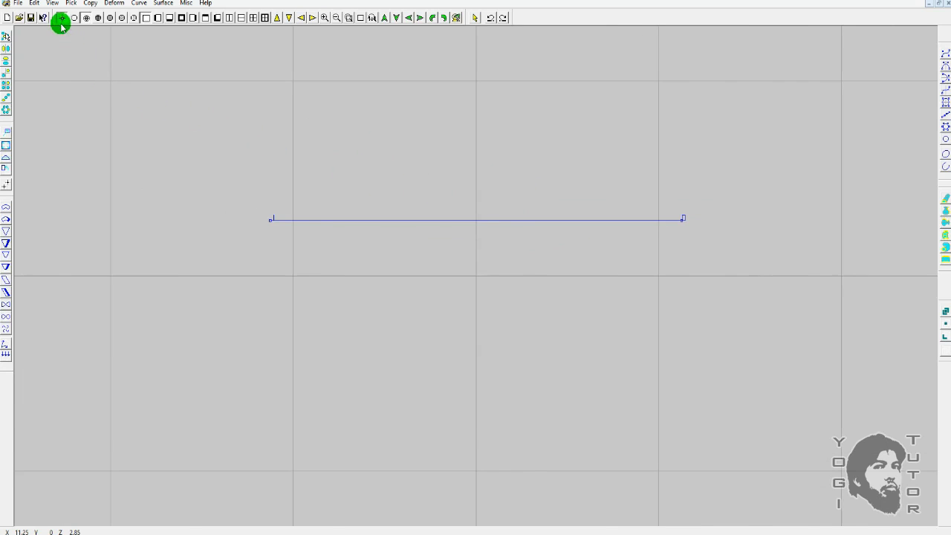
scroll(477, 136, up, 1)
Pick the horizontal line and move it up by 0.105 along Z with fine snapping.
key(space)
click(193, 147)
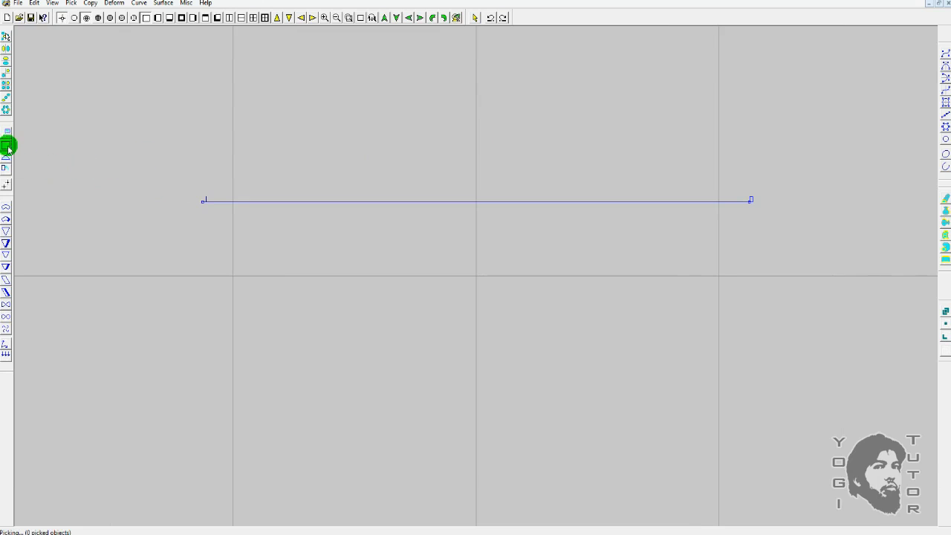
drag(265, 177, 245, 233)
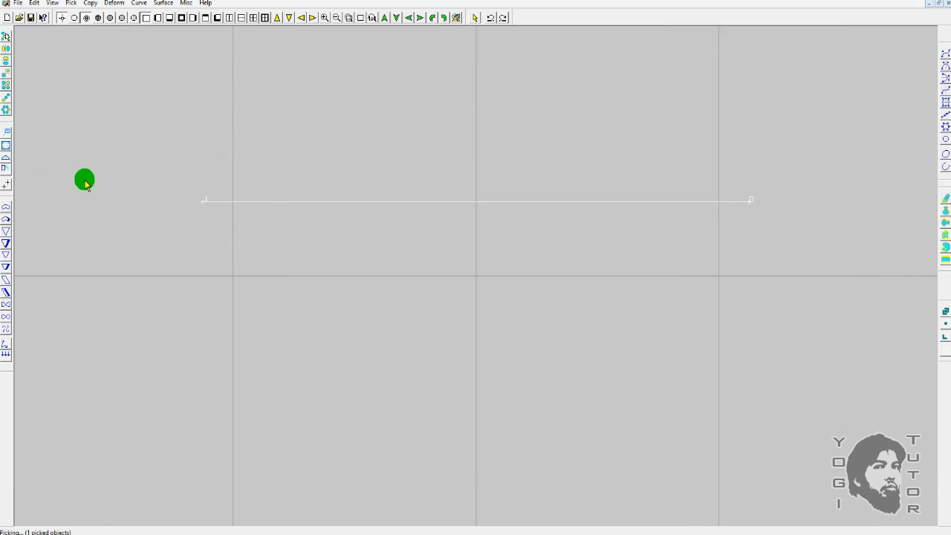
click(7, 131)
scroll(476, 179, up, 1)
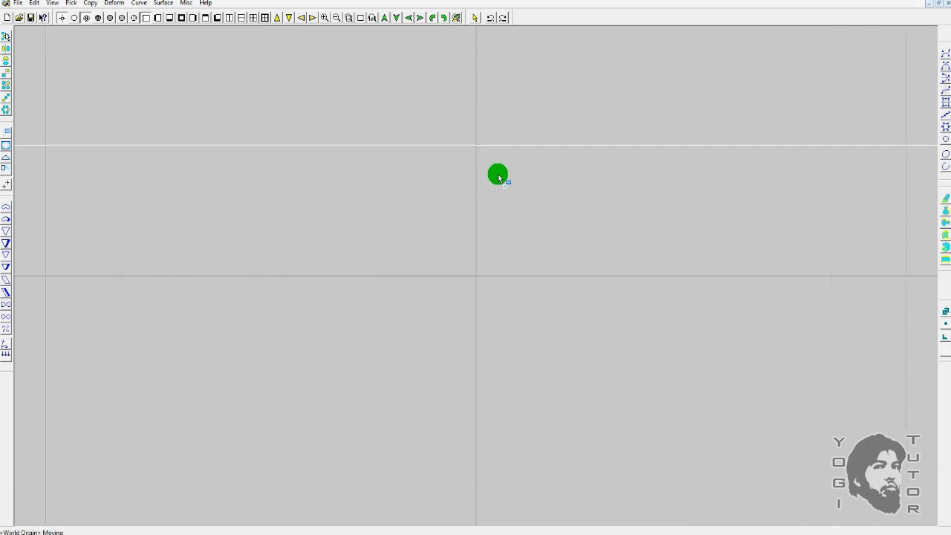
mouse_move(514, 140)
mouse_down()
mouse_move(510, 219)
mouse_move(512, 209)
mouse_up()
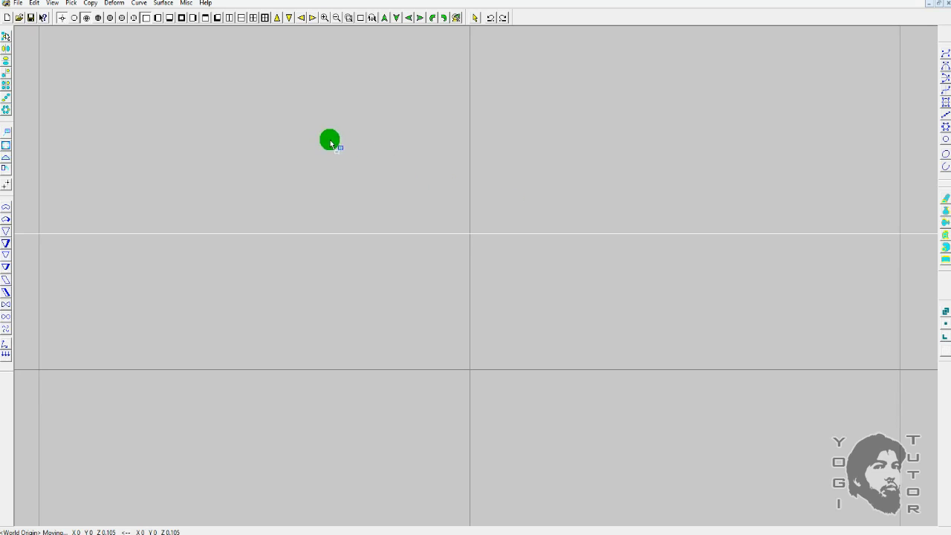
Switch to coarse snapping and move the horizontal line up in increments until its total Z offset is 0.955.
click(61, 17)
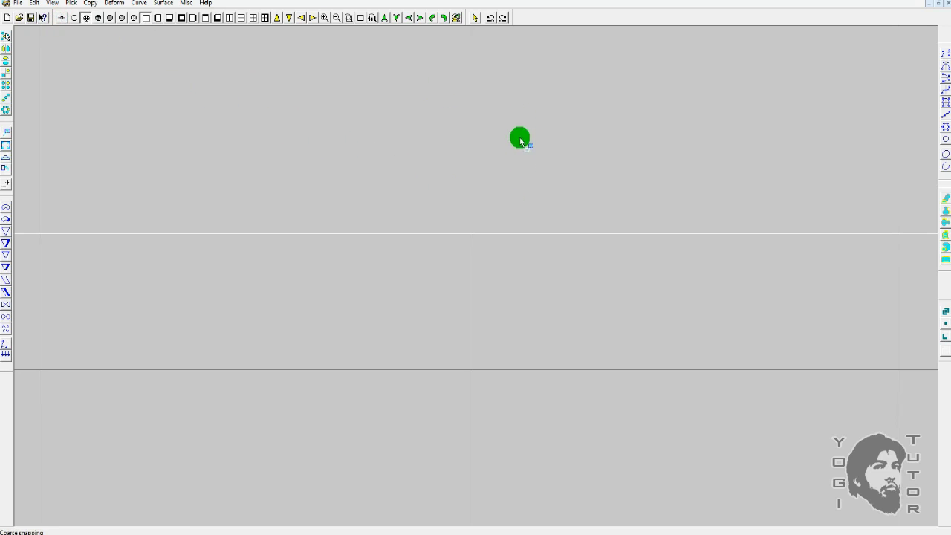
drag(514, 197, 513, 199)
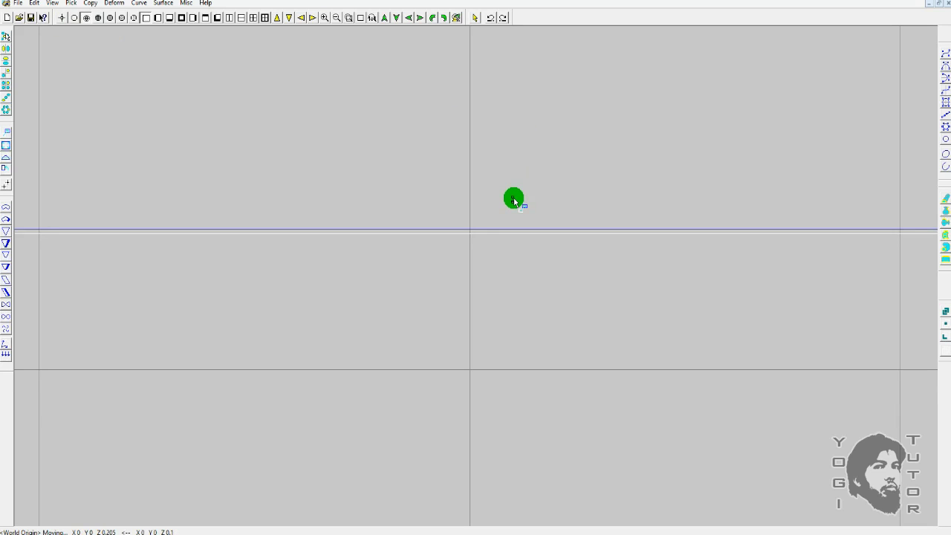
drag(513, 200, 516, 174)
scroll(516, 173, down, 1)
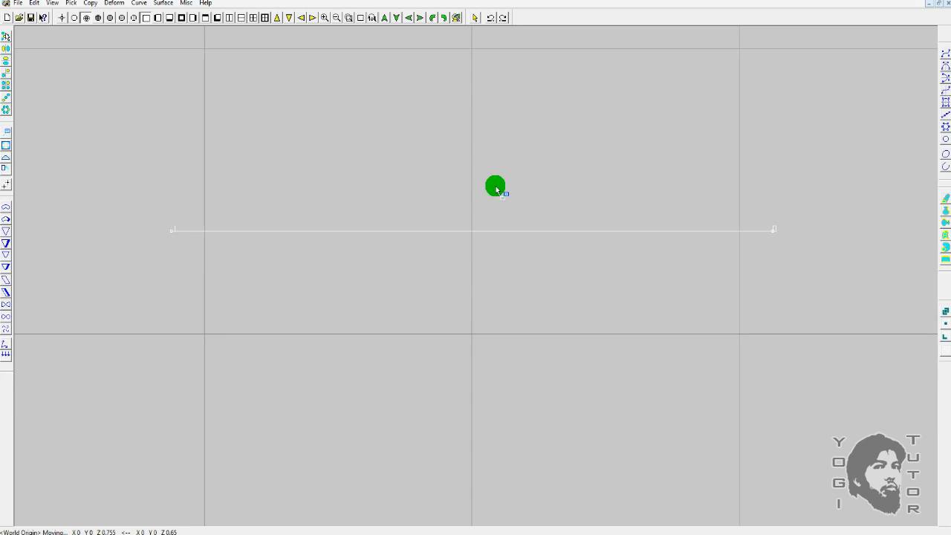
scroll(498, 190, up, 1)
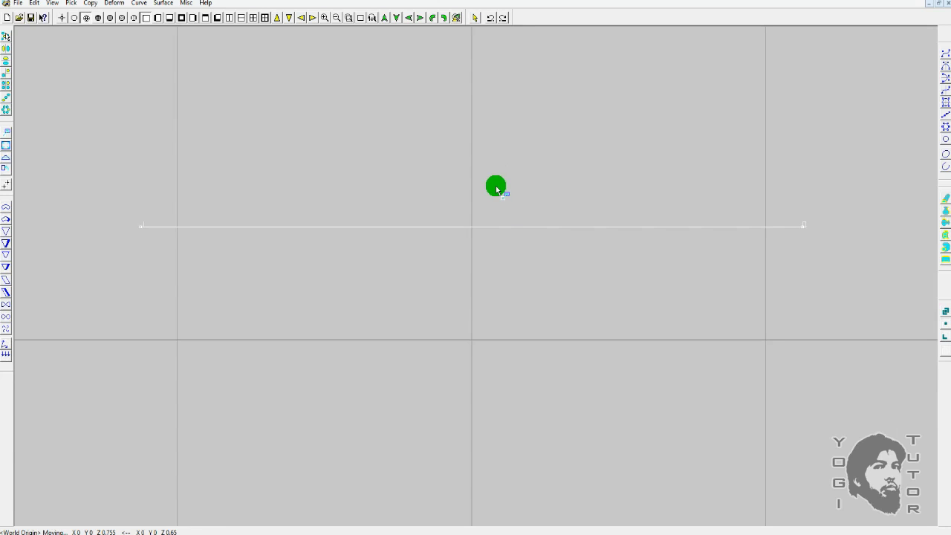
scroll(497, 191, up, 1)
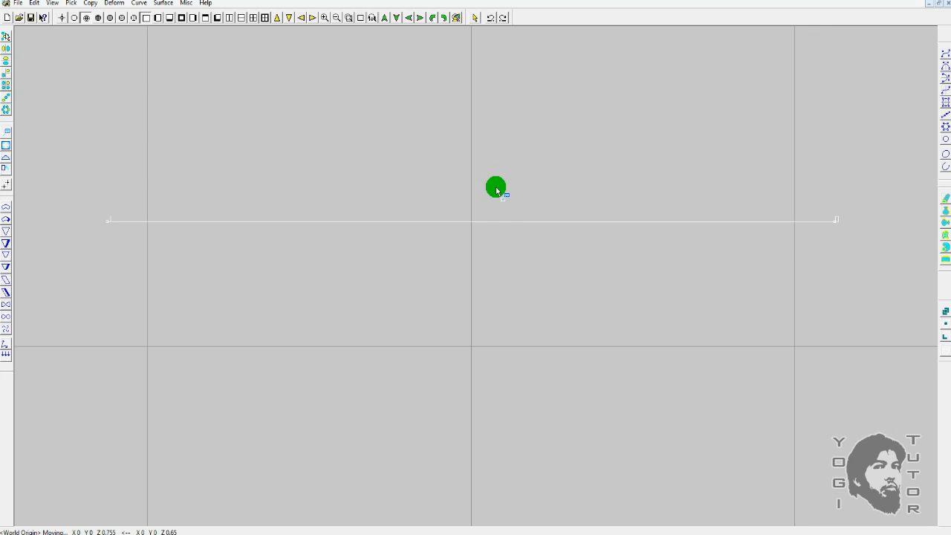
scroll(496, 190, up, 2)
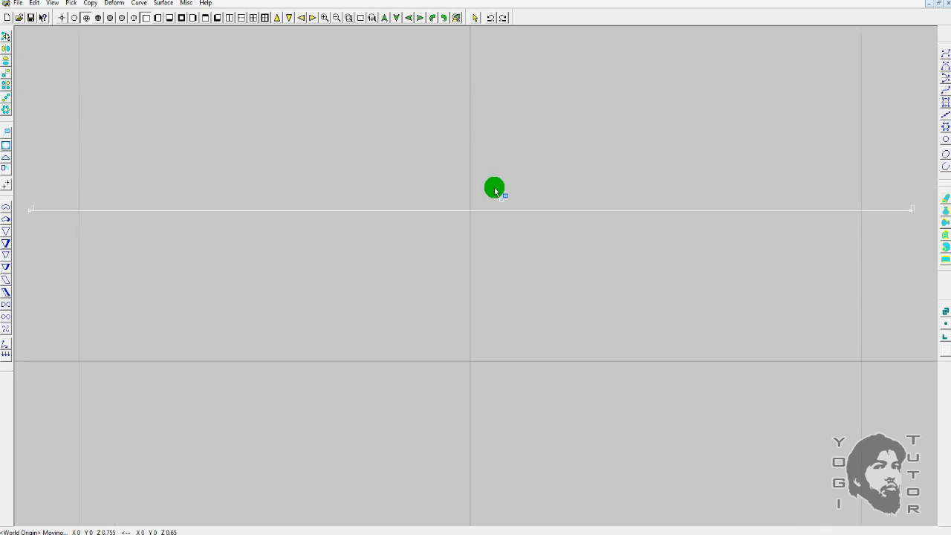
drag(495, 191, 496, 182)
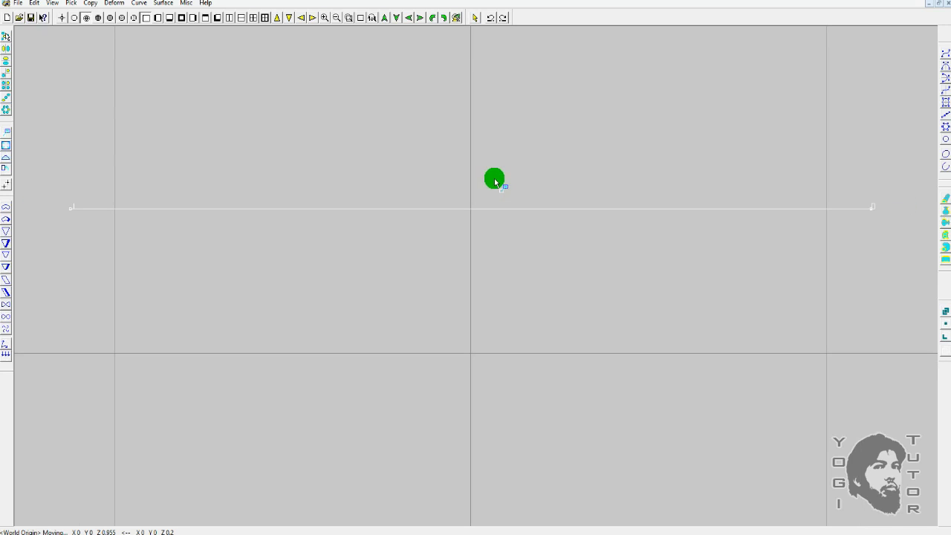
Move the horizontal line down to a Z offset of -0.835 with fine snapping, and switch back to coarse snapping.
click(62, 19)
drag(508, 142, 513, 197)
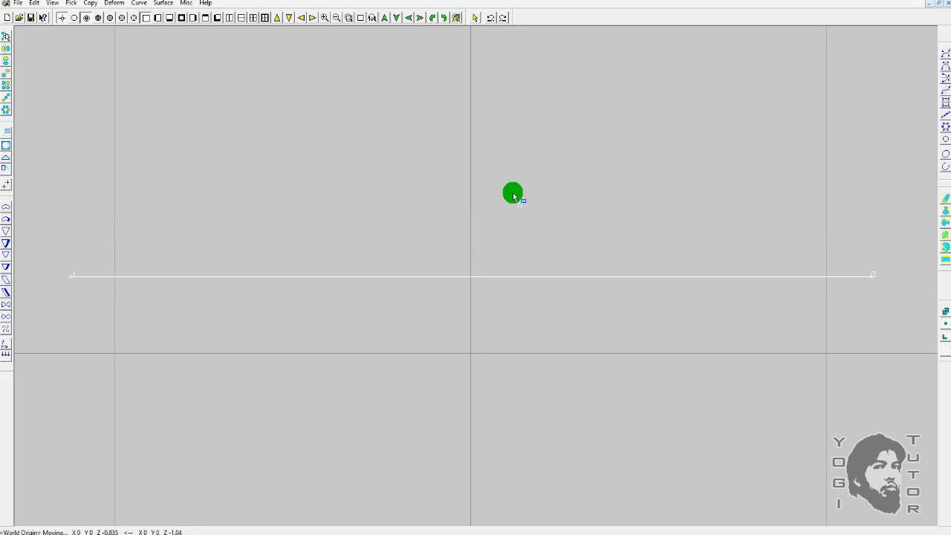
click(64, 18)
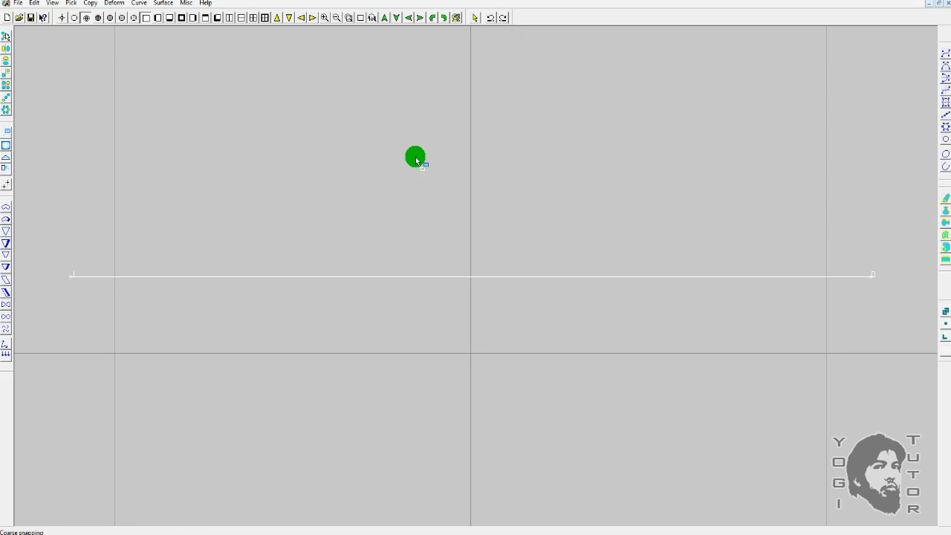
Draw a short diagonal two-point simple curve below the right half of the horizontal line, crossing the horizontal axis.
click(415, 158)
click(946, 53)
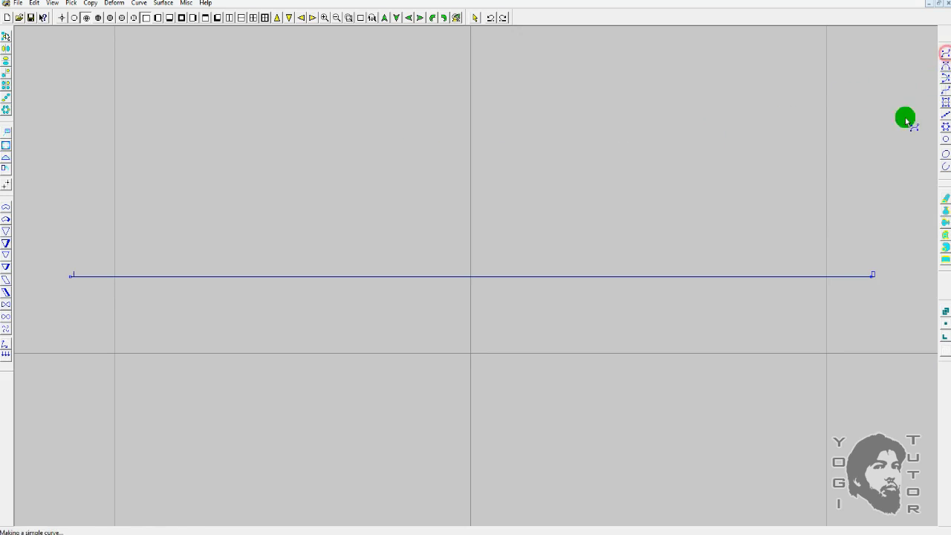
click(602, 326)
drag(653, 355, 713, 399)
key(space)
Move the diagonal line with coarse snapping to an offset of X -1.7, Z 0.35.
scroll(715, 332, up, 1)
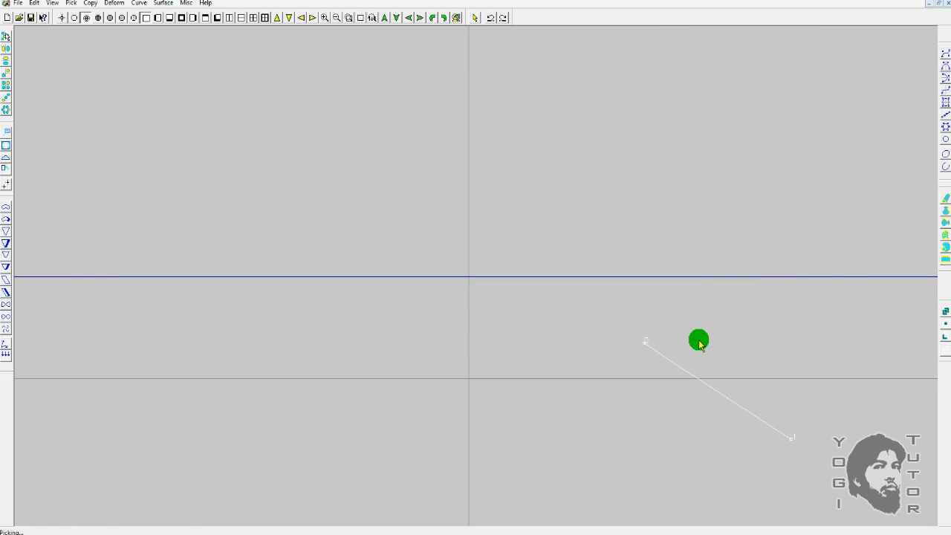
drag(718, 363, 609, 276)
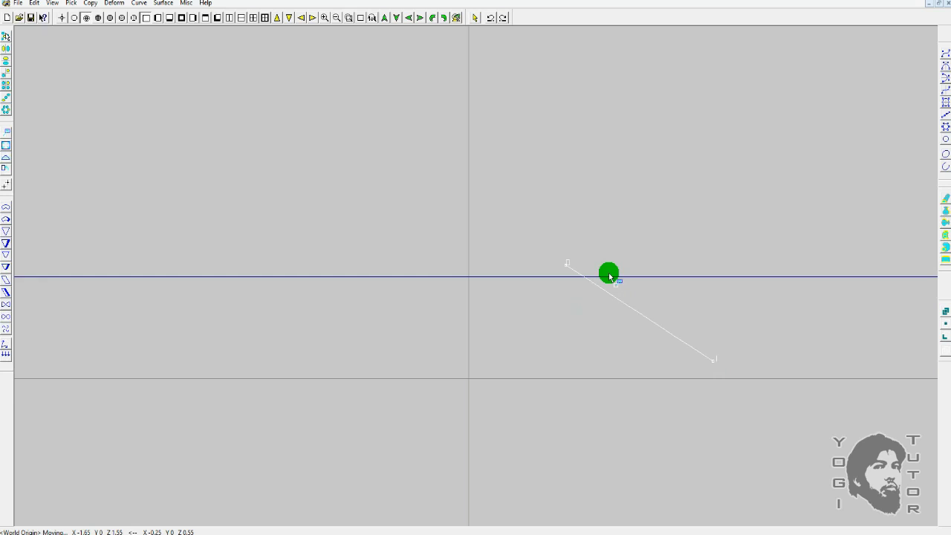
drag(641, 284, 624, 342)
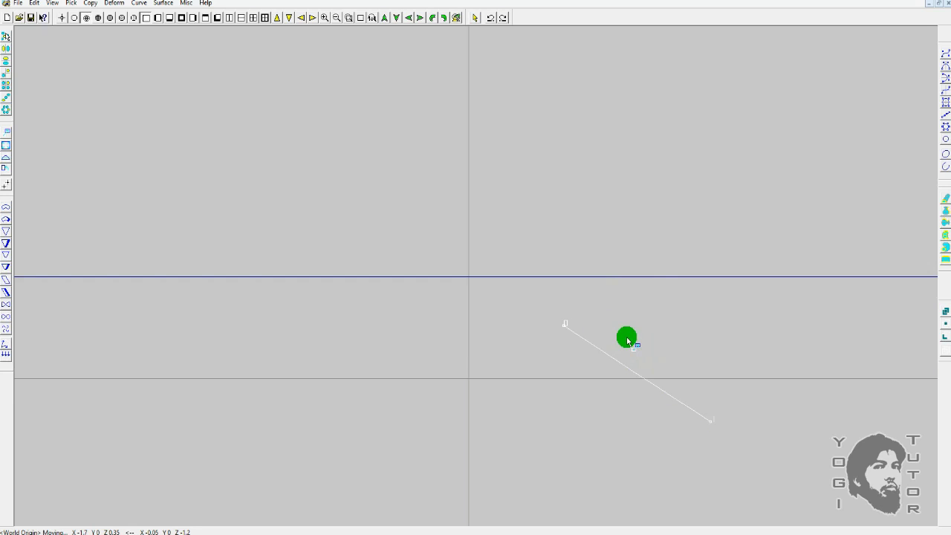
Move the diagonal line toward the vertical axis until its upper endpoint lies on it, at offset X -3.7, Z 0.8.
scroll(609, 333, down, 2)
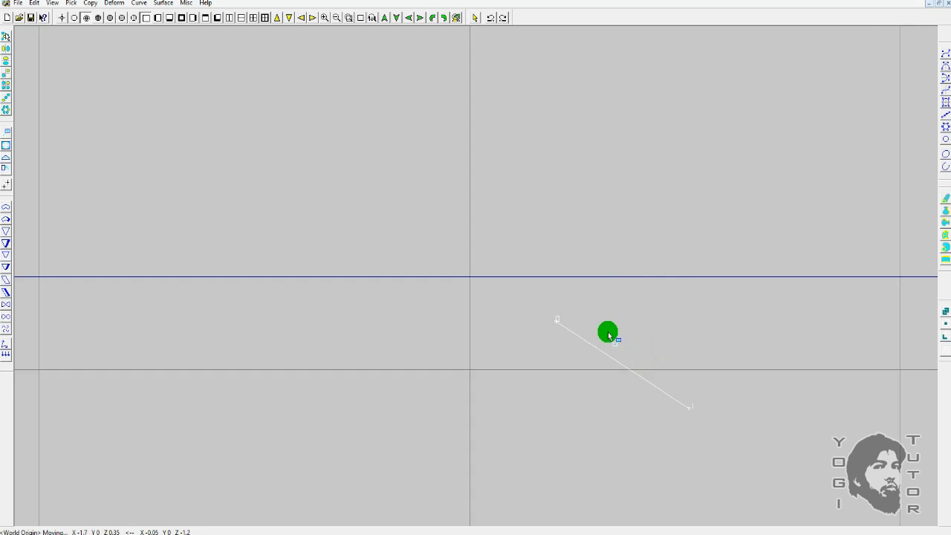
scroll(471, 277, up, 1)
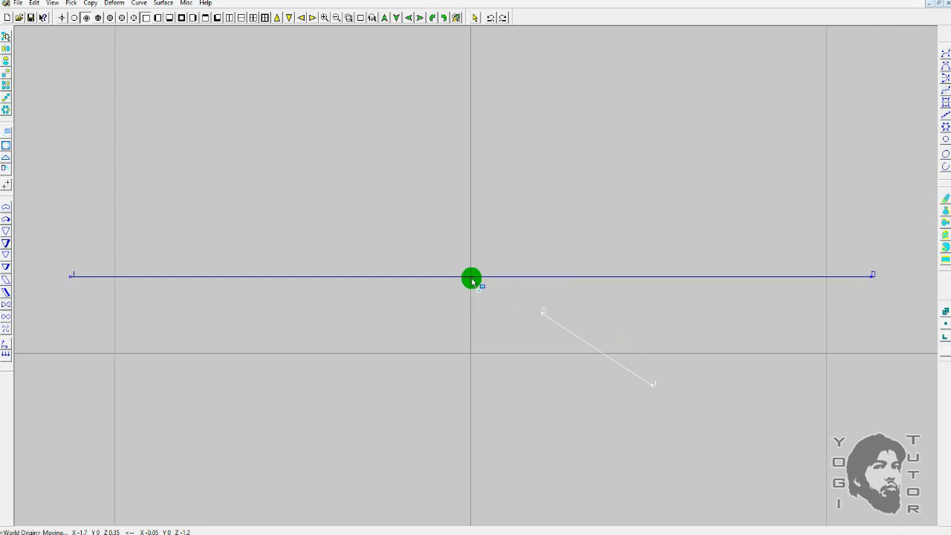
scroll(843, 288, up, 1)
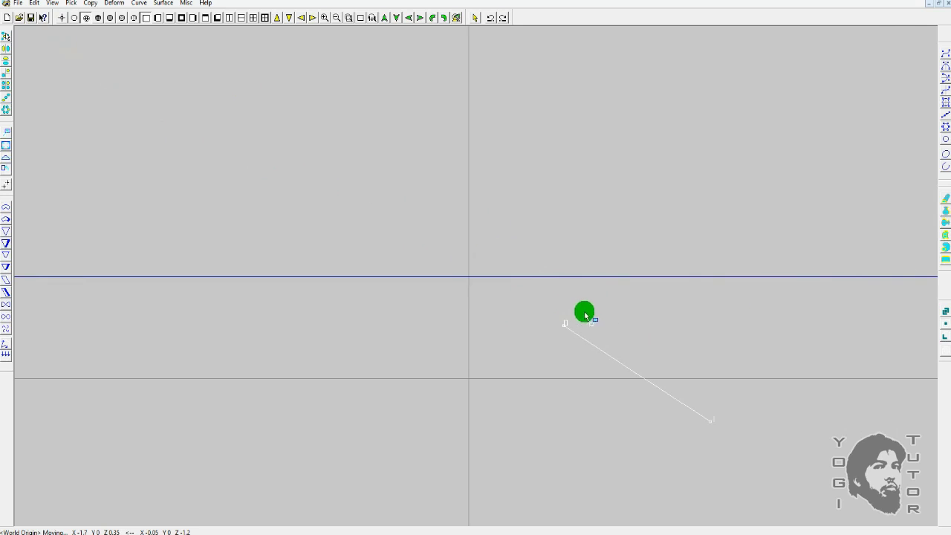
drag(610, 318, 469, 275)
scroll(558, 322, down, 2)
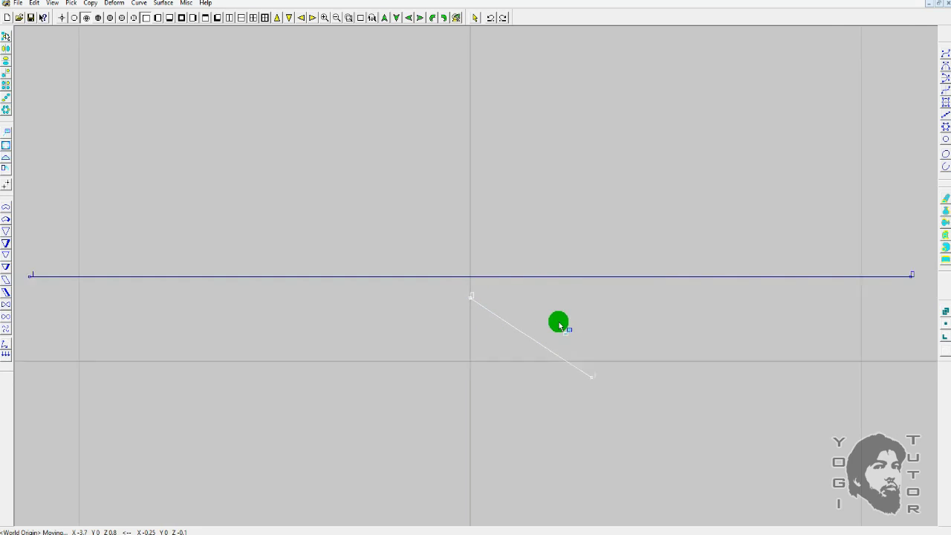
Move the diagonal line so its upper endpoint meets the right end of the horizontal line, at offset X 7.55, Z 1.3.
drag(575, 322, 496, 324)
scroll(778, 327, up, 1)
scroll(623, 330, up, 1)
right_drag(572, 347, 416, 357)
drag(754, 292, 449, 271)
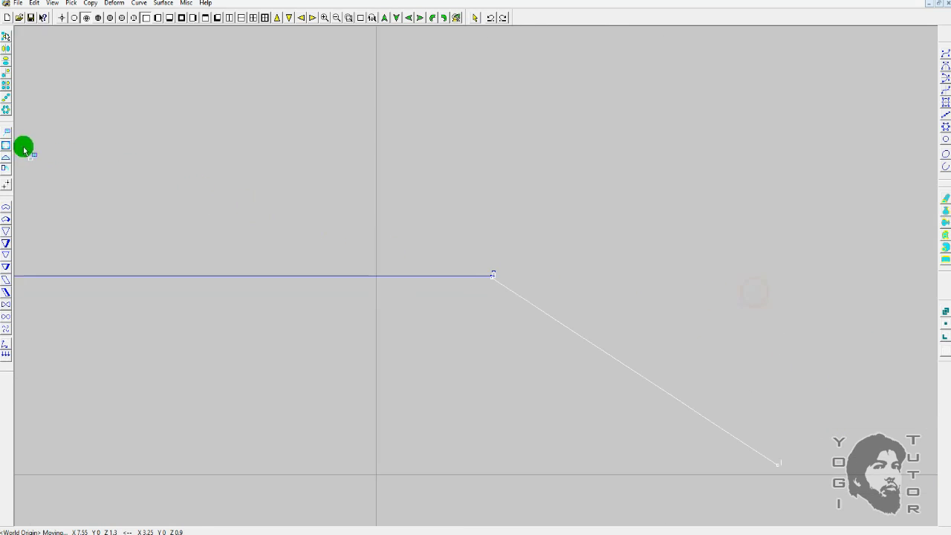
Switch to fine snapping and align the diagonal line's endpoint with the horizontal line's end, at offset X 7.555, Z 1.235.
click(63, 15)
scroll(522, 281, up, 2)
scroll(522, 280, up, 1)
right_drag(537, 265, 572, 278)
scroll(542, 275, down, 3)
scroll(669, 265, down, 2)
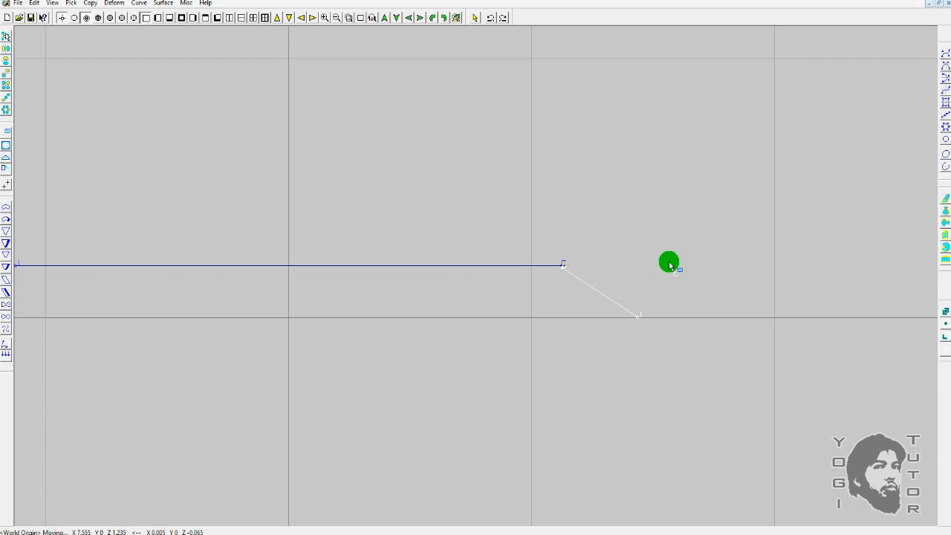
Toggle between coarse and fine snapping, leaving fine snapping active.
scroll(670, 265, down, 2)
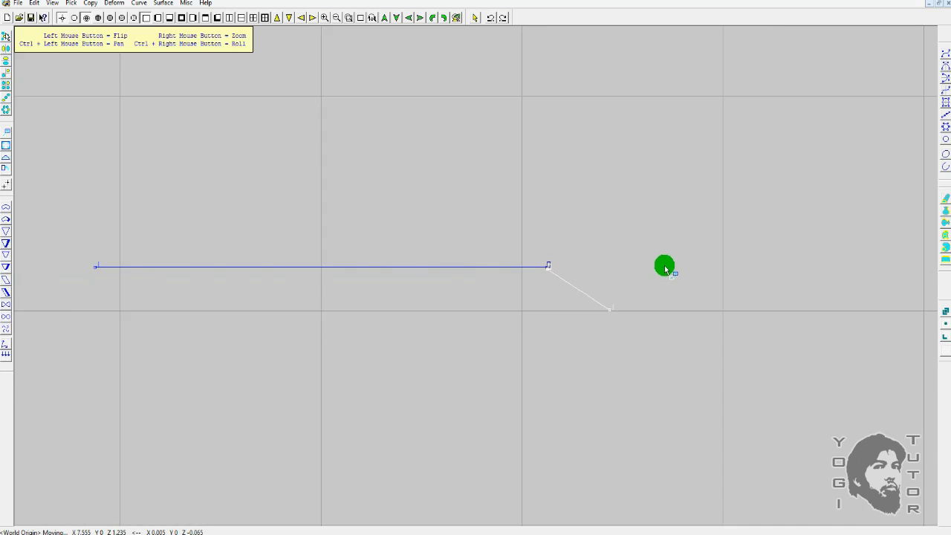
drag(614, 258, 655, 254)
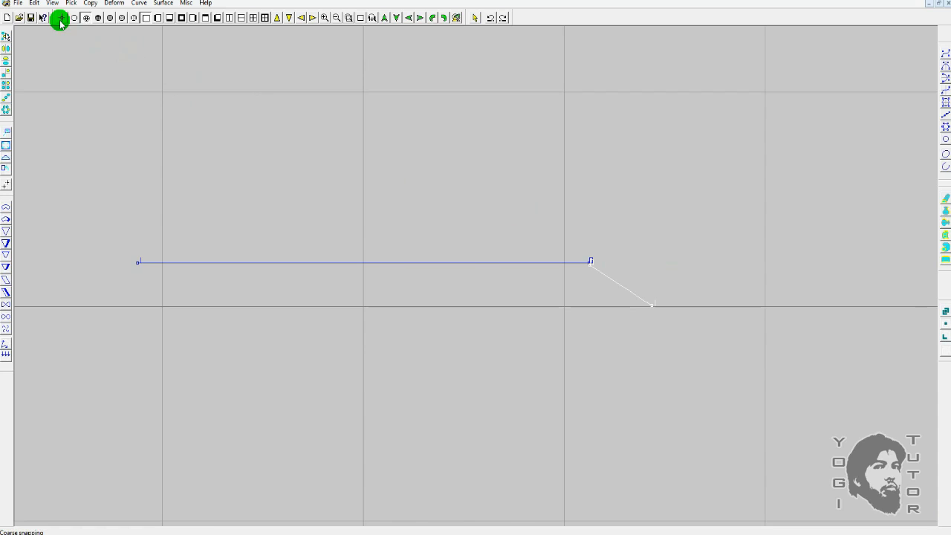
click(61, 19)
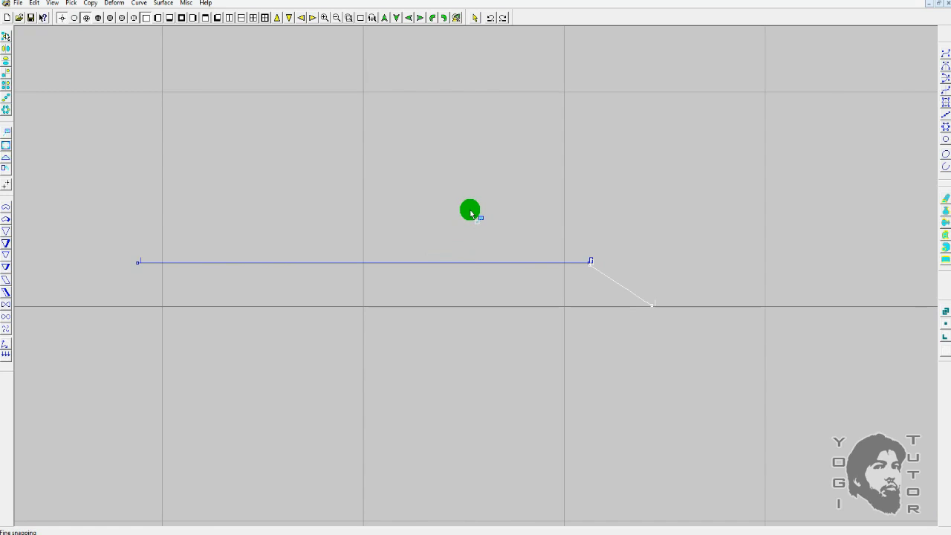
click(61, 20)
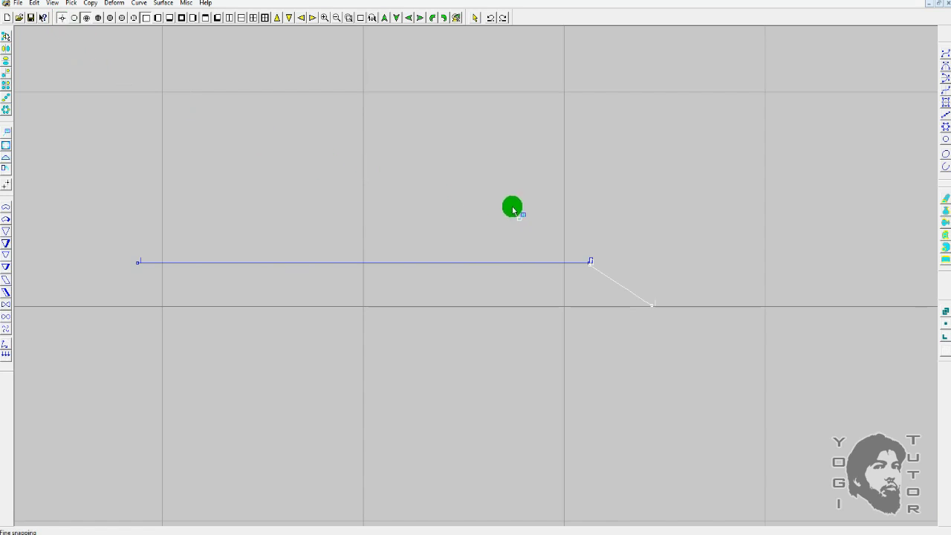
Select both the horizontal and the diagonal line and delete them.
drag(592, 229, 750, 295)
drag(686, 214, 502, 312)
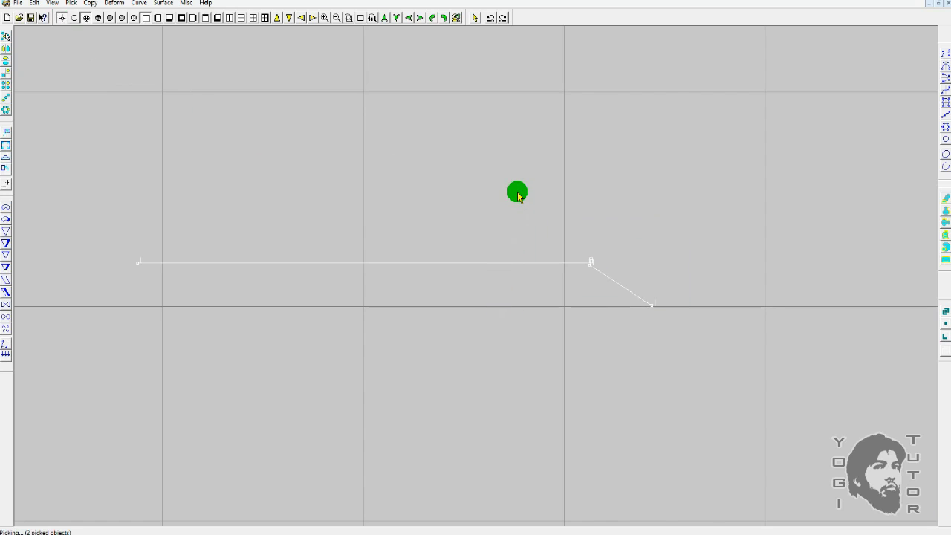
key(Delete)
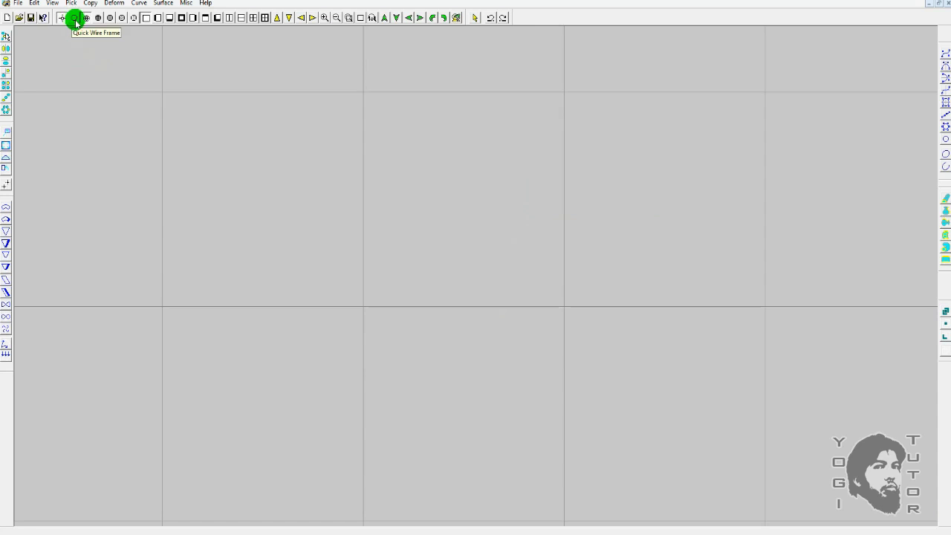
Insert ring 013 from the Sample rings category of the JewelCAD database and deselect it.
scroll(446, 209, down, 1)
ctrl+drag(428, 210, 528, 196)
scroll(529, 196, up, 1)
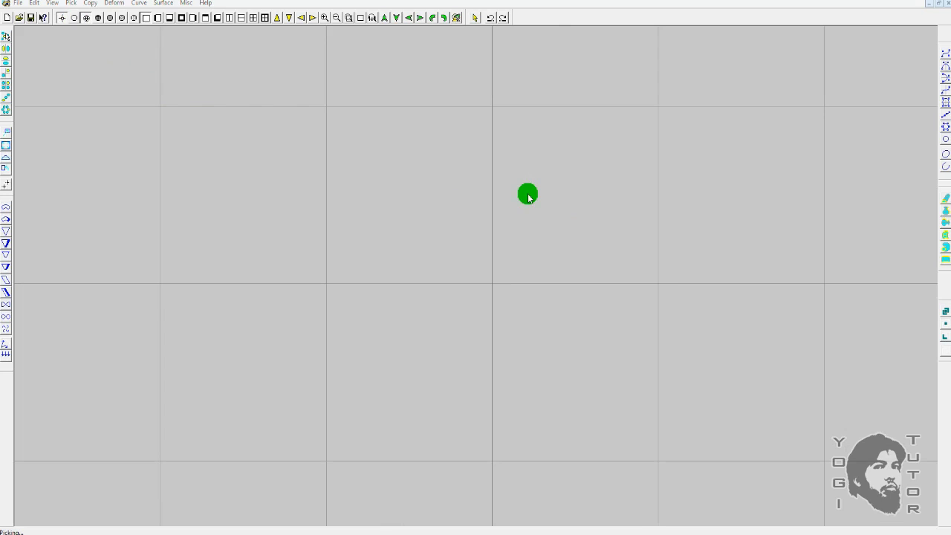
key(ctrl+d)
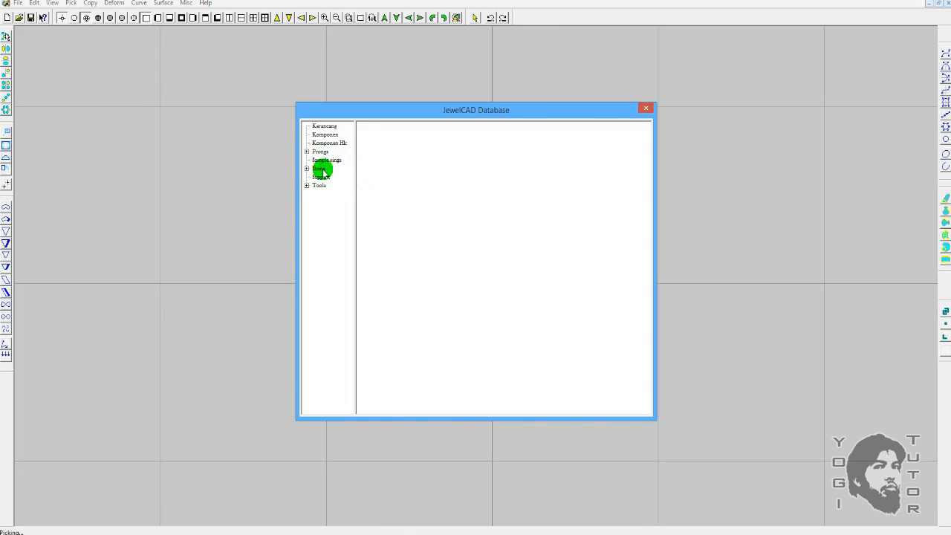
click(321, 162)
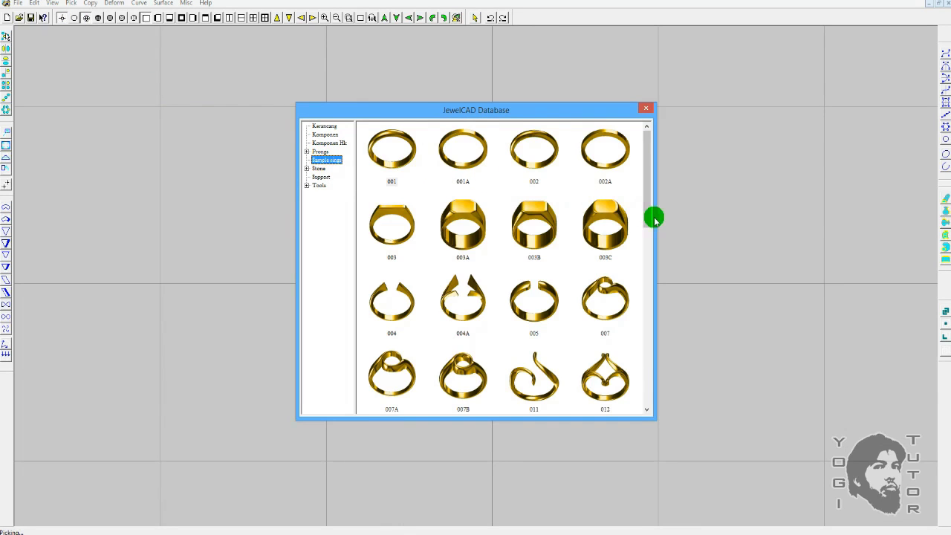
drag(647, 208, 646, 276)
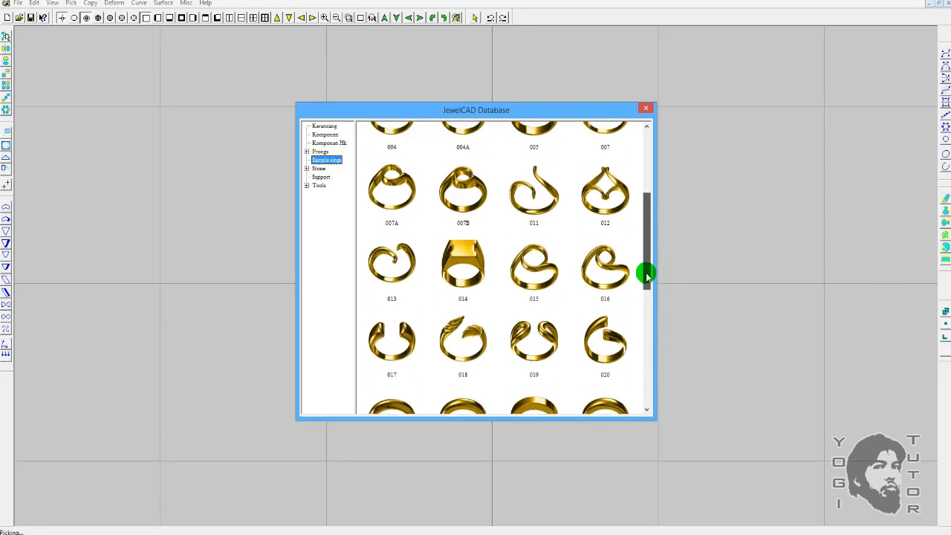
double_click(399, 270)
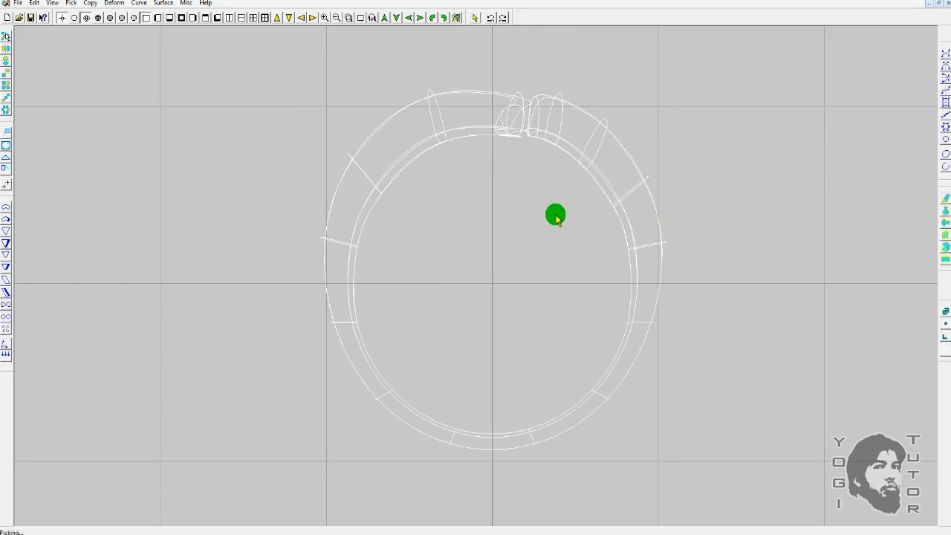
click(533, 218)
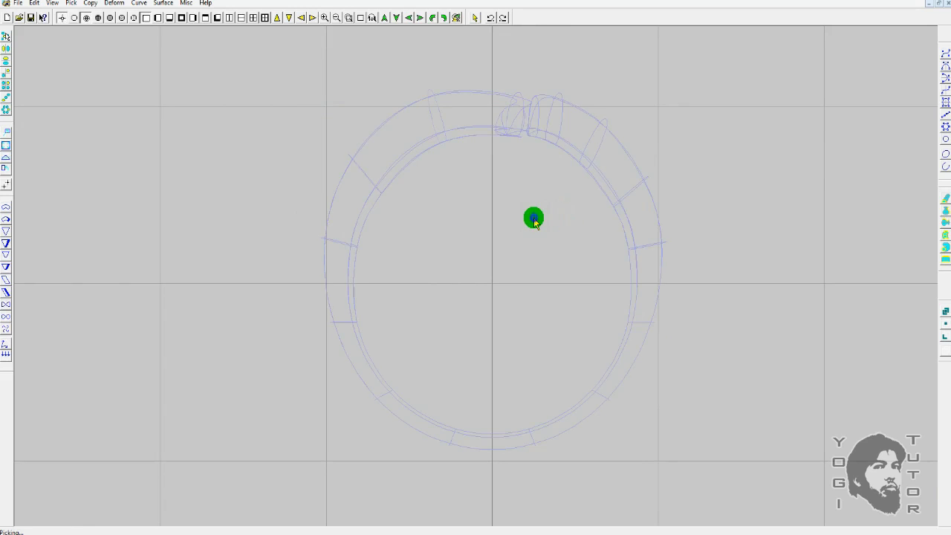
Show the ring in perspective view, switch it to quick wire frame display and inspect it from several angles.
click(94, 24)
click(496, 237)
drag(497, 235, 478, 289)
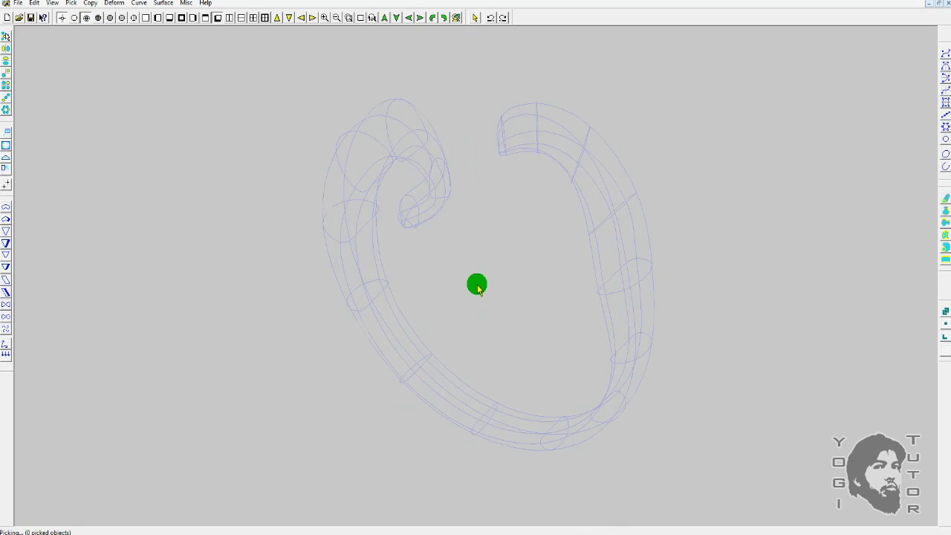
drag(469, 253, 464, 263)
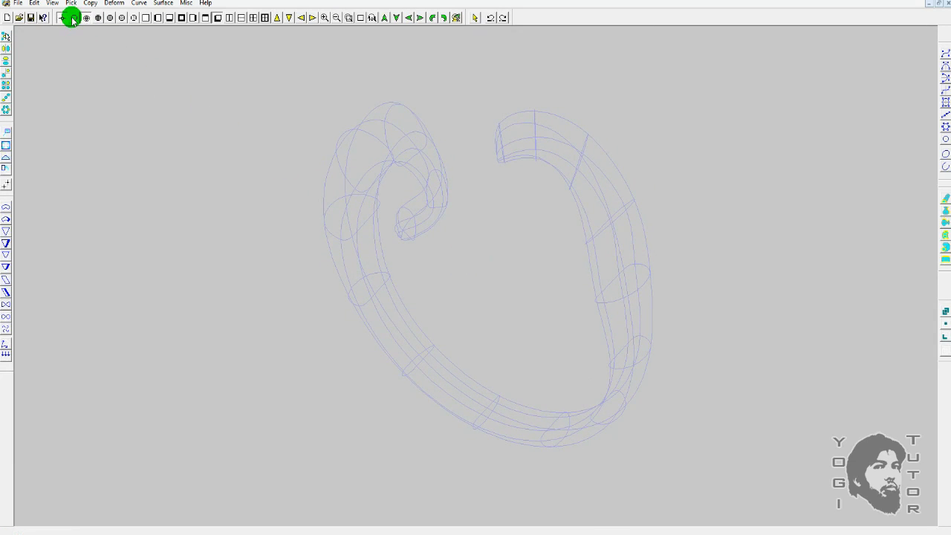
click(74, 20)
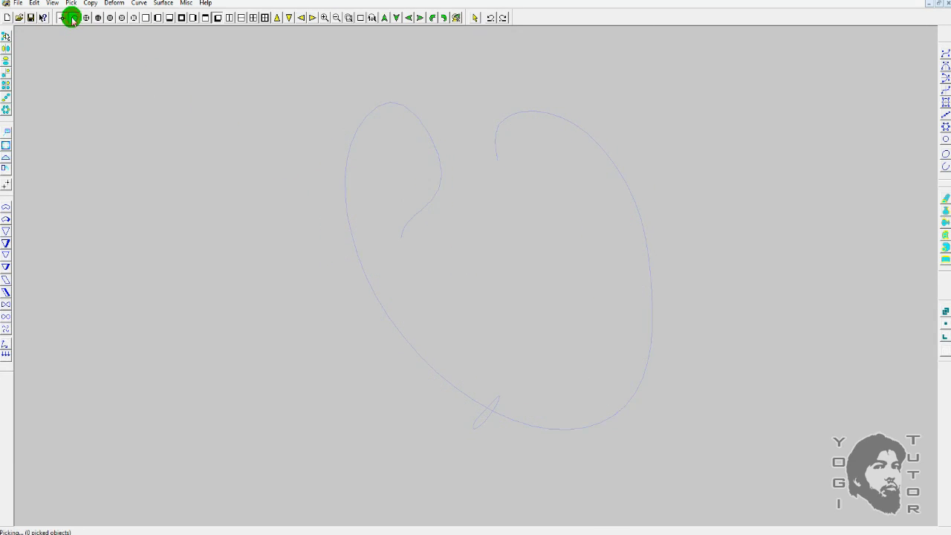
drag(350, 272, 453, 139)
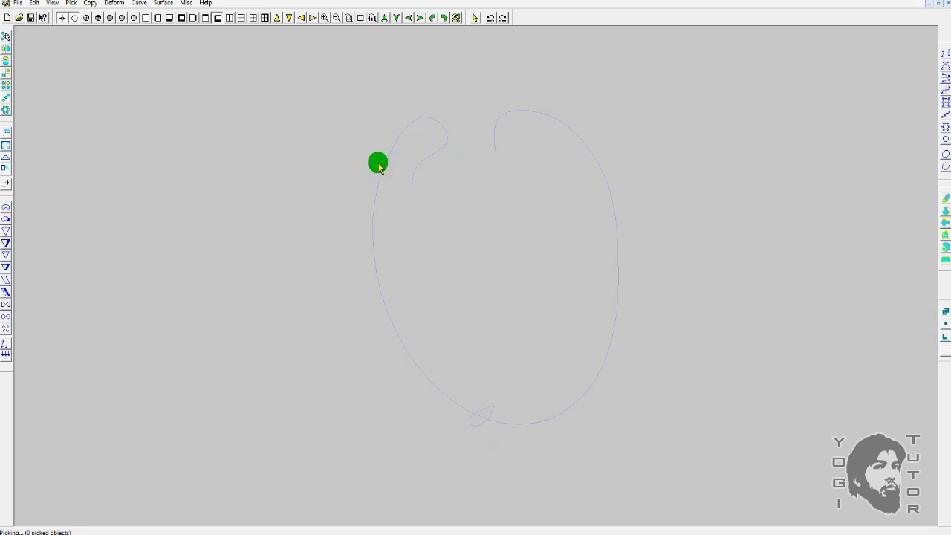
drag(535, 143, 488, 416)
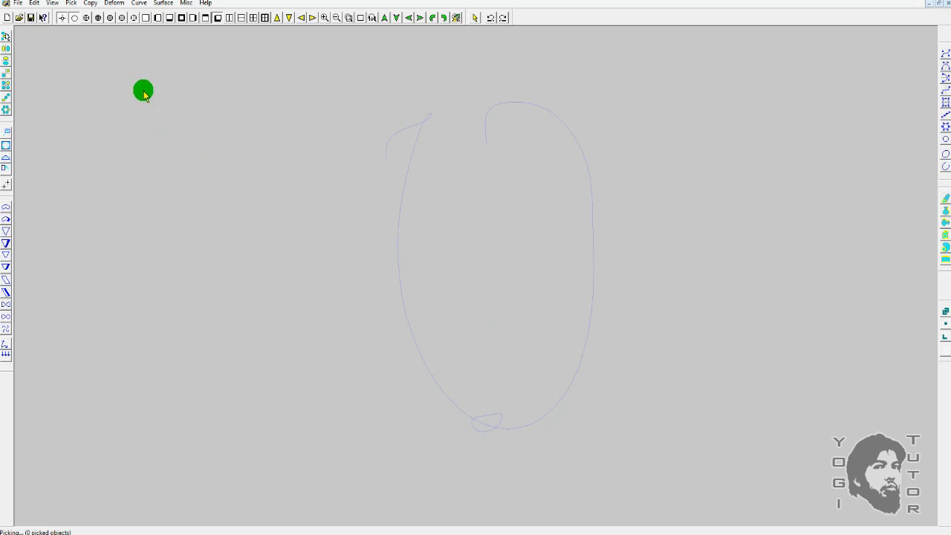
Display the ring in the standard wire frame and in mesh wire frame, examining it from different angles.
click(87, 19)
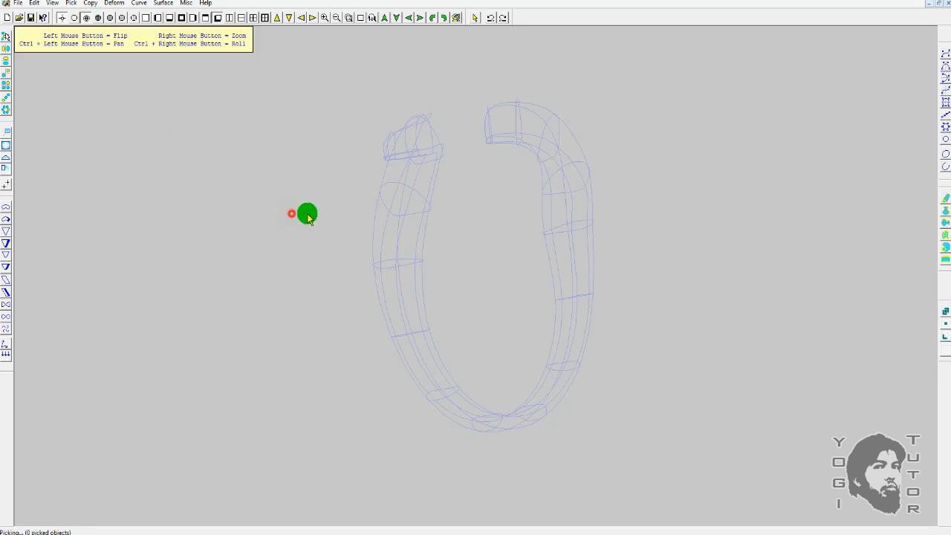
middle_drag(420, 215, 569, 310)
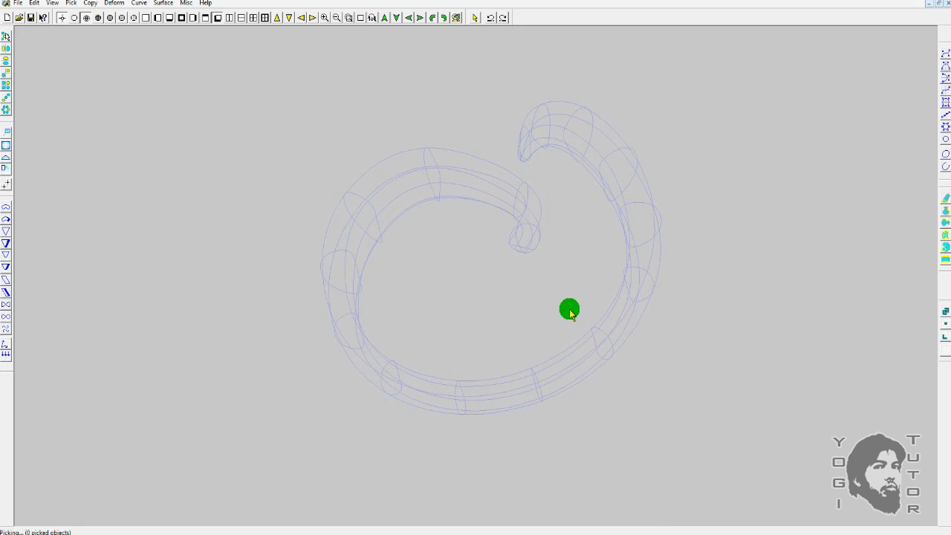
click(99, 20)
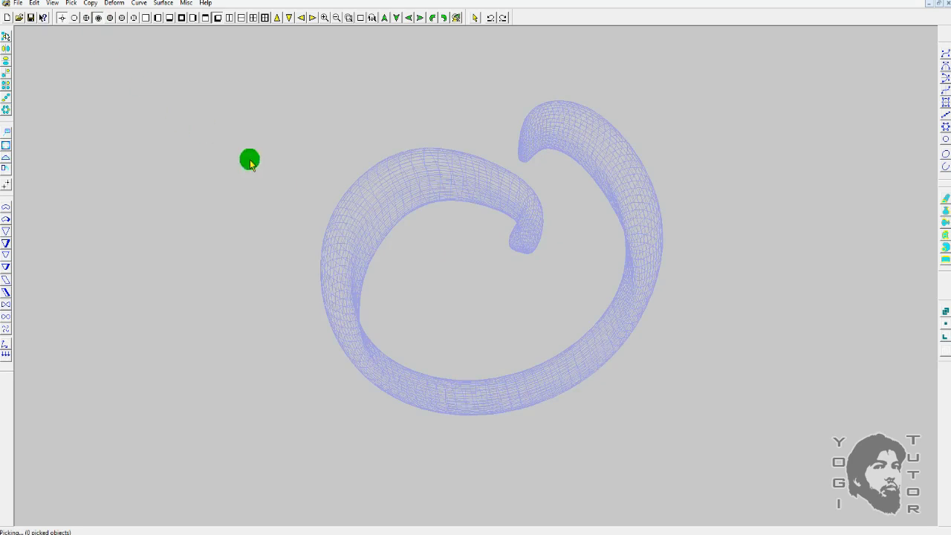
mouse_move(484, 312)
middle_down()
mouse_move(431, 269)
mouse_move(374, 272)
mouse_move(354, 286)
mouse_move(431, 267)
mouse_move(479, 281)
mouse_move(210, 131)
middle_up()
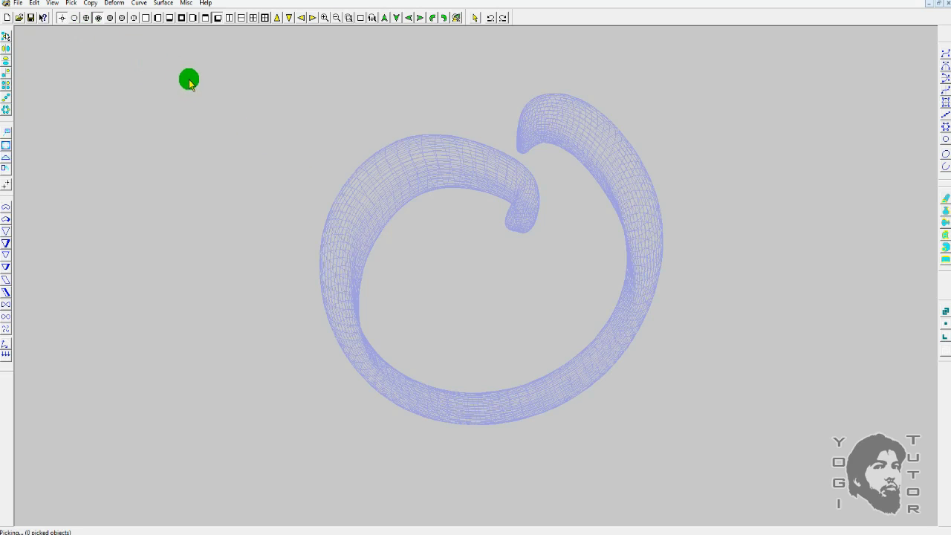
Display the ring with smooth shading and examine its form from several angles.
click(109, 21)
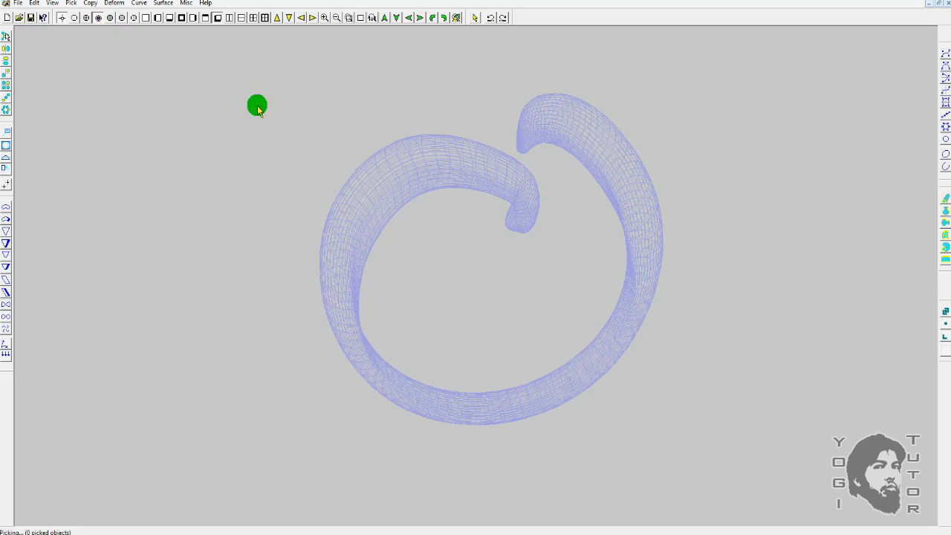
click(110, 19)
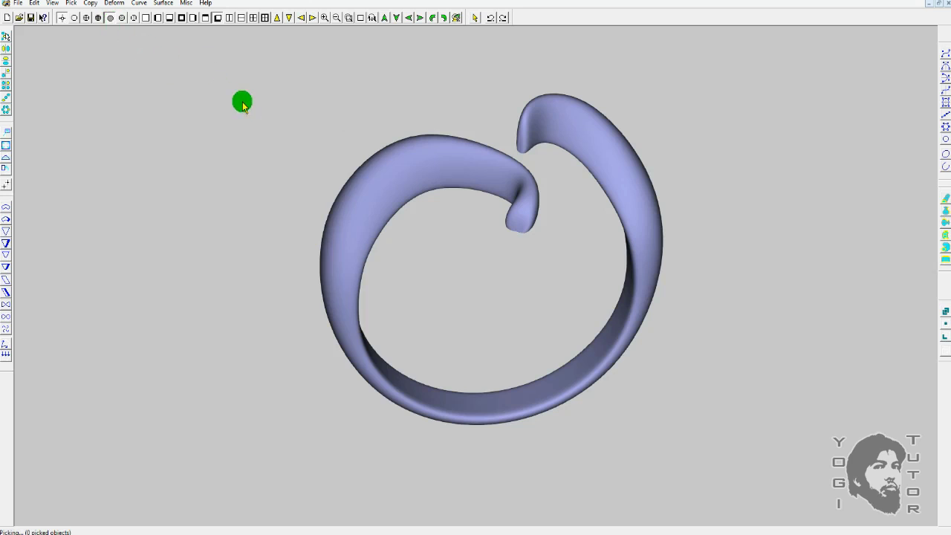
drag(365, 136, 547, 193)
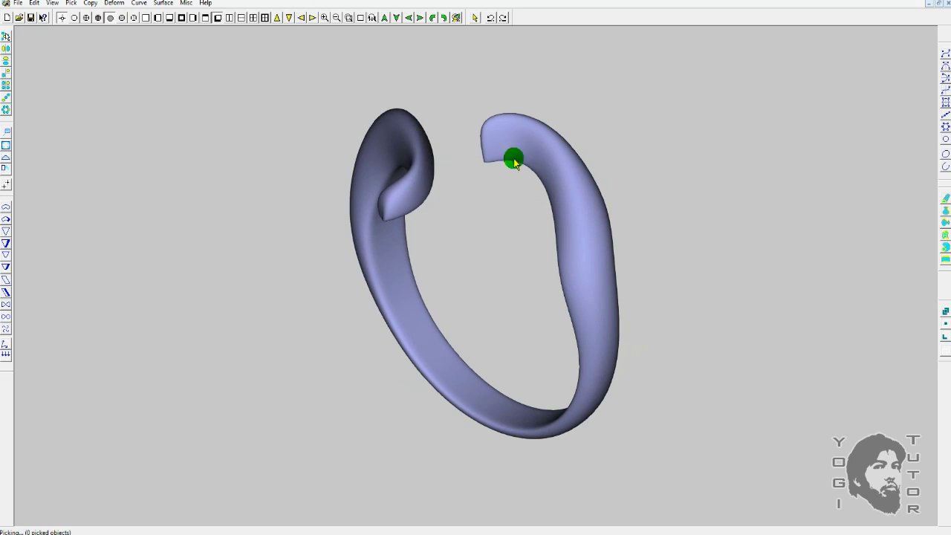
mouse_move(637, 189)
mouse_down()
mouse_move(656, 183)
mouse_move(622, 157)
mouse_up()
click(609, 187)
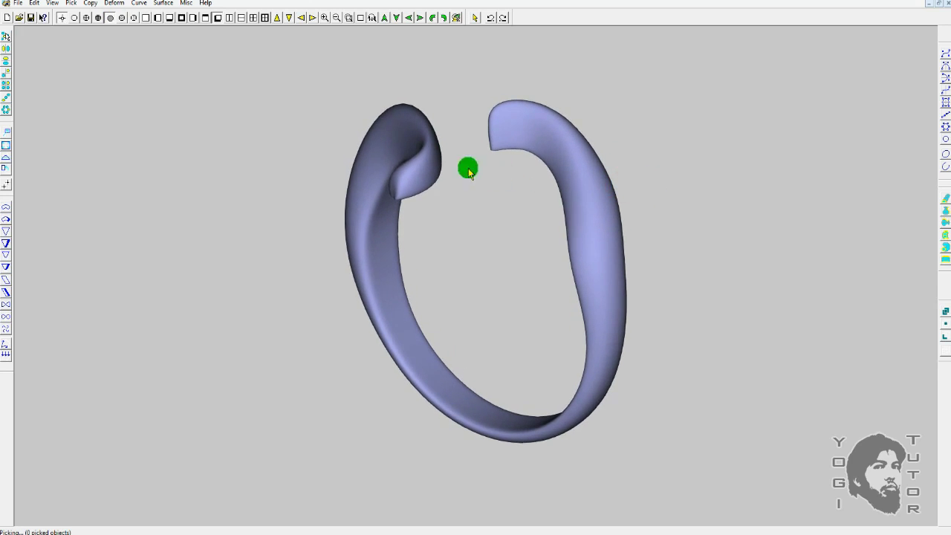
mouse_move(441, 250)
mouse_down()
mouse_move(580, 261)
mouse_move(610, 340)
mouse_move(529, 257)
mouse_up()
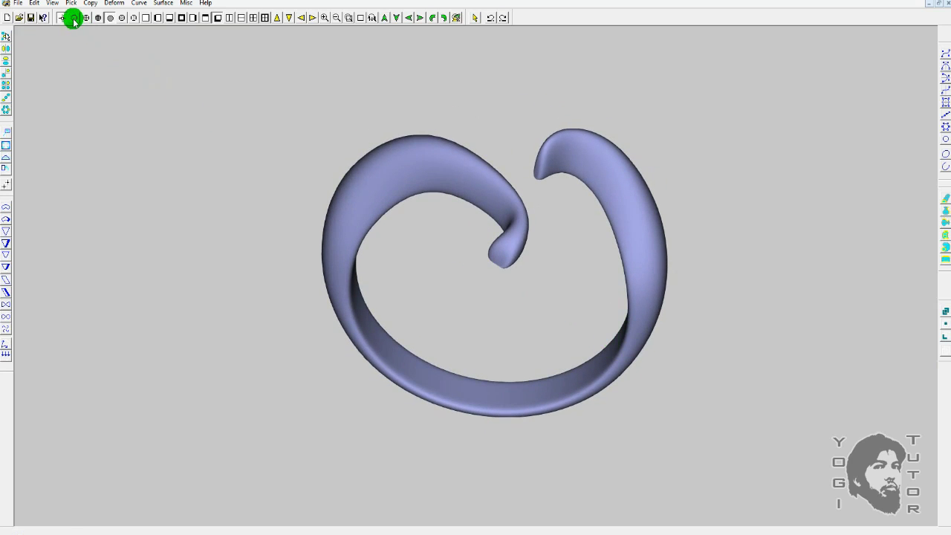
Compare the ring's quick, standard and mesh wire frame displays with its shaded display.
click(74, 18)
click(86, 18)
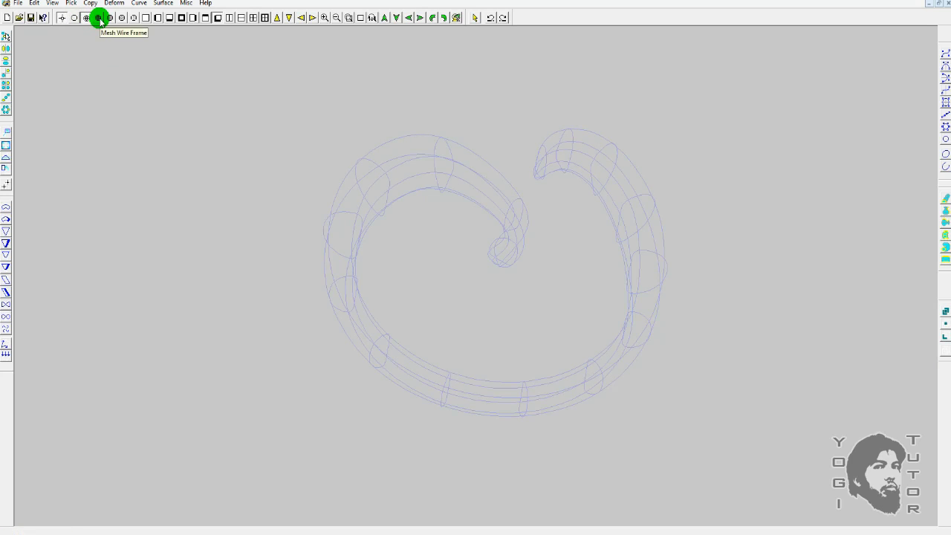
click(99, 17)
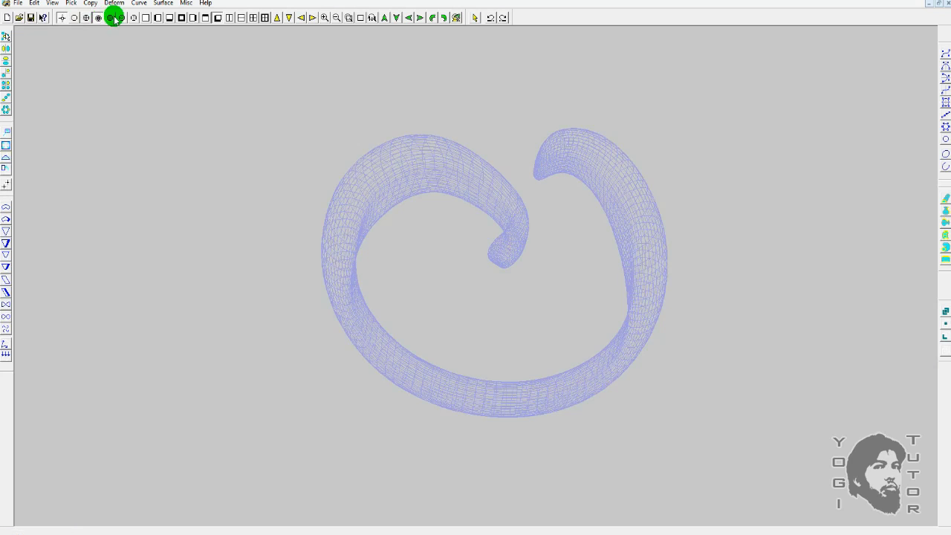
click(112, 18)
mouse_move(424, 134)
mouse_down()
mouse_move(372, 144)
mouse_move(367, 121)
mouse_move(511, 136)
mouse_move(510, 174)
mouse_up()
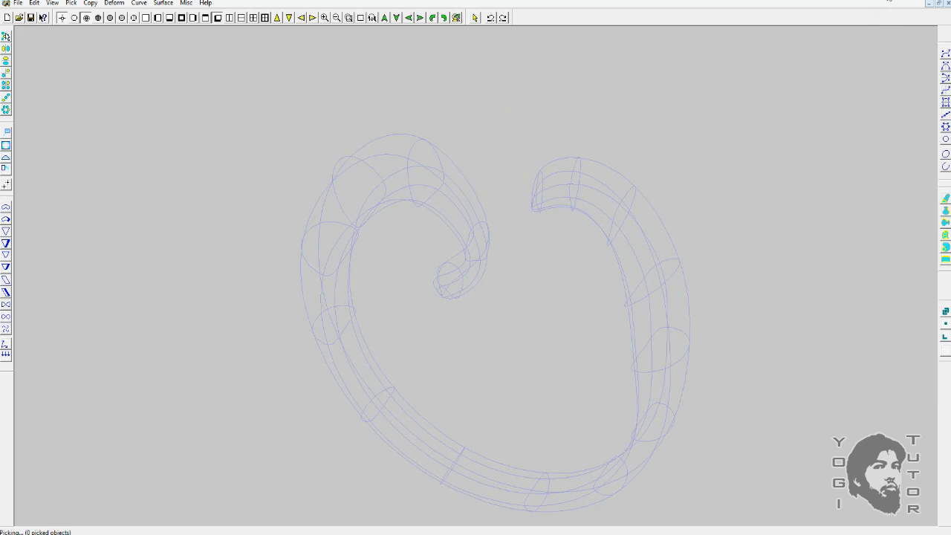
Assign the ring to Layer 8 and preview it with Shading in Color.
click(628, 196)
scroll(642, 187, down, 2)
scroll(642, 187, up, 3)
key(ctrl+l)
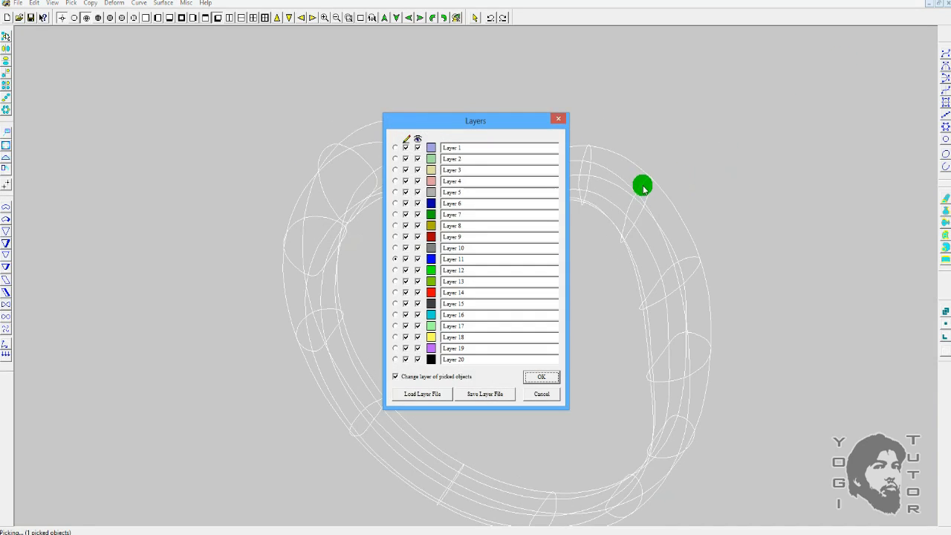
click(395, 225)
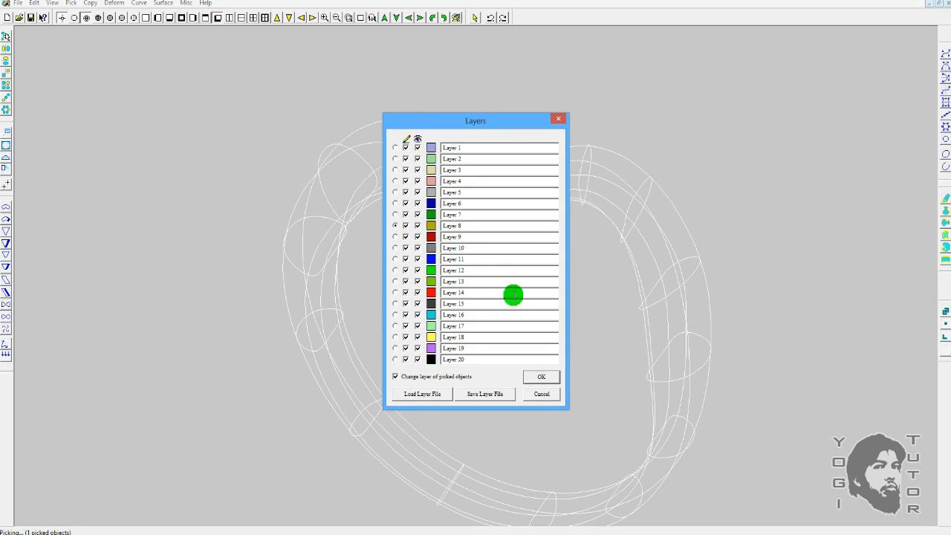
click(542, 376)
ctrl+drag(507, 317, 522, 278)
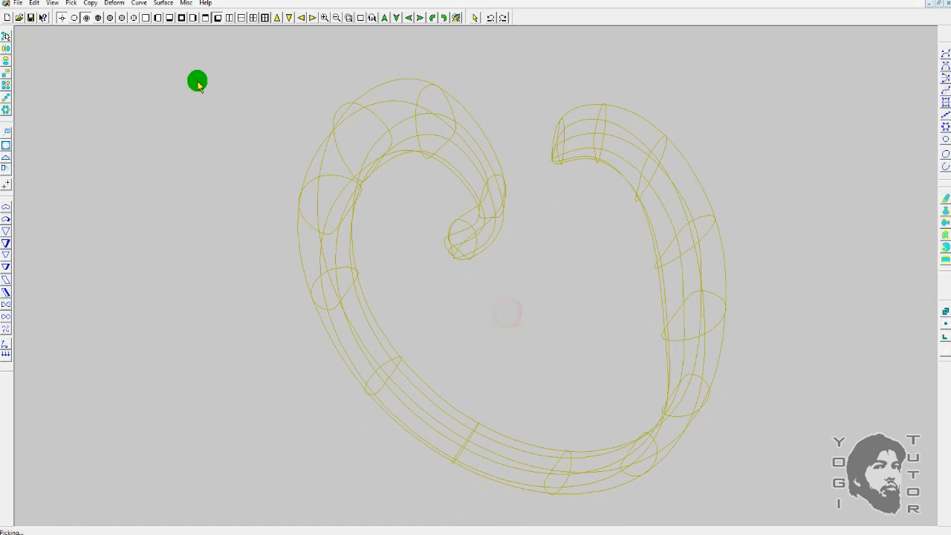
click(122, 18)
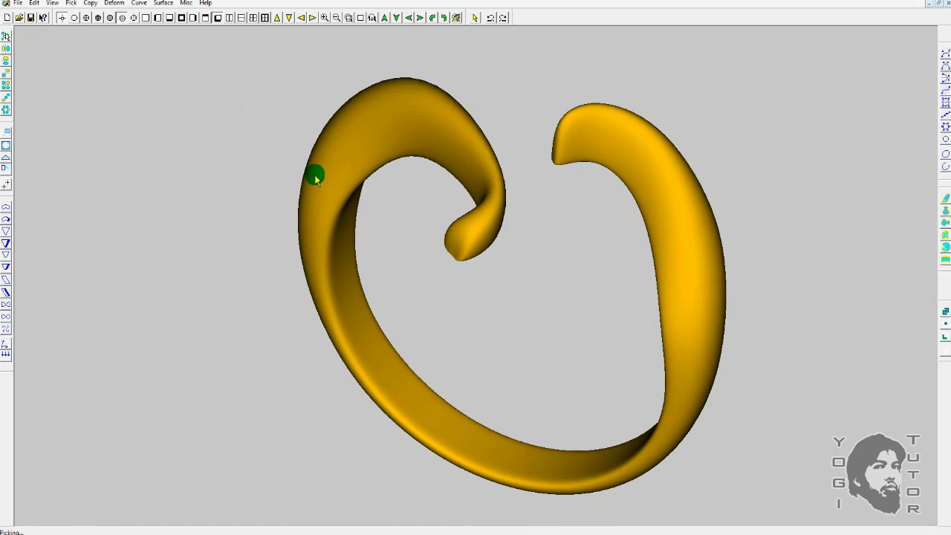
click(548, 257)
Pick the ring and assign it to Layer 16.
click(706, 200)
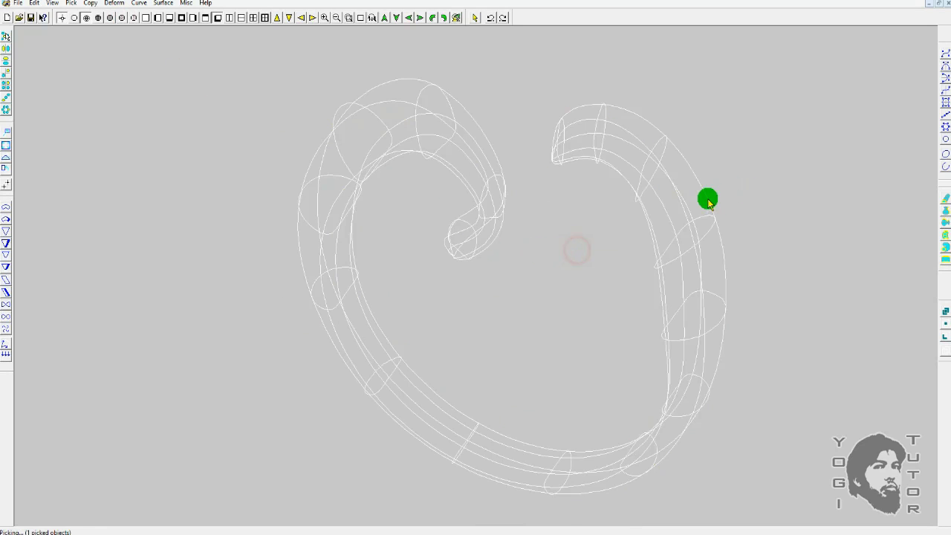
key(ctrl+l)
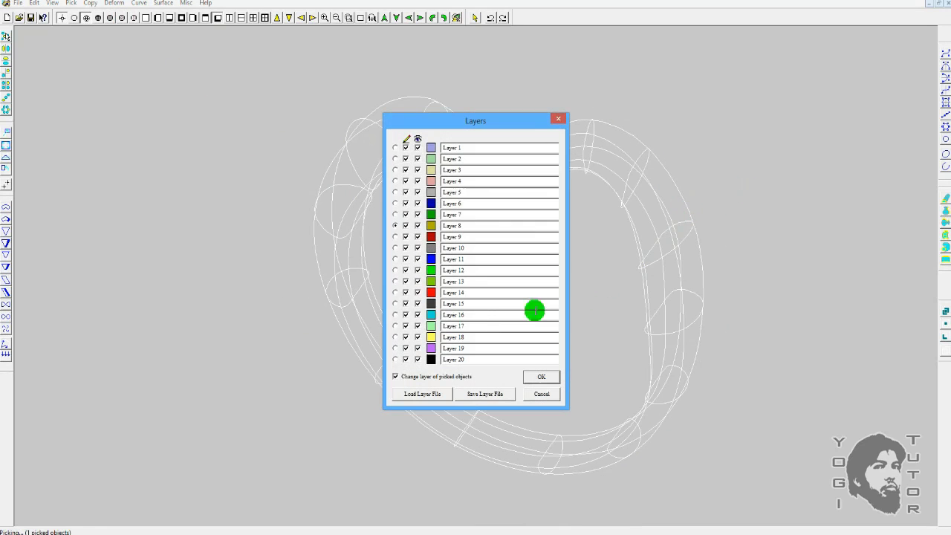
click(395, 314)
click(543, 377)
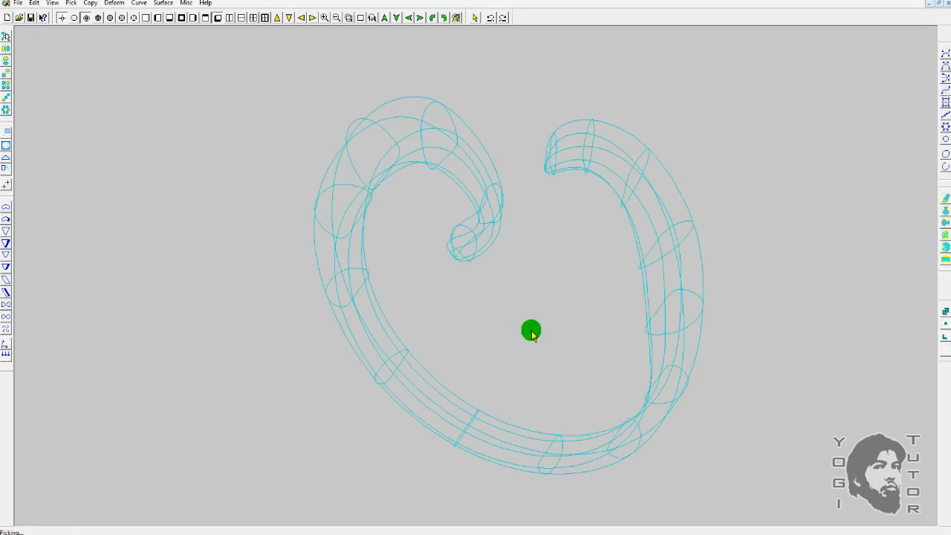
Compare color shading with plain shading on the Layer 16 ring and rotate the shaded model slightly.
click(122, 18)
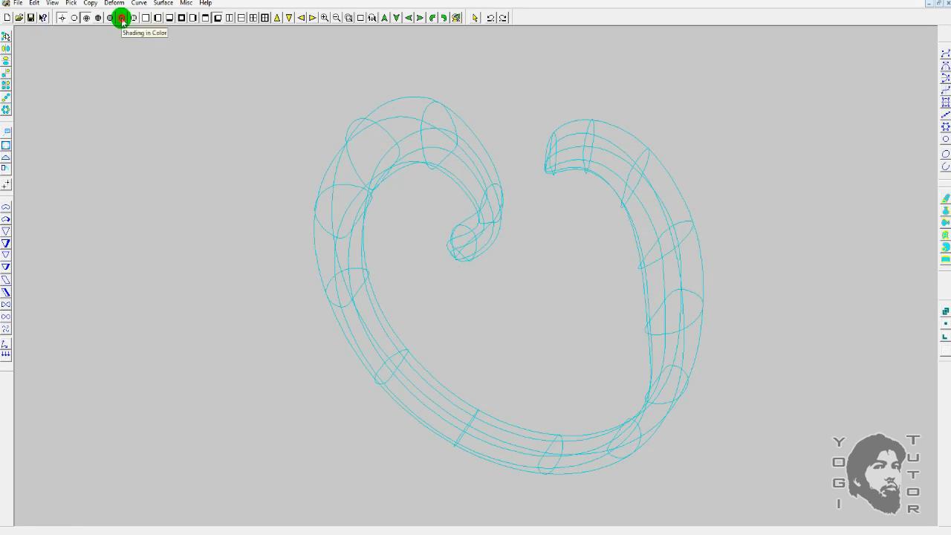
click(110, 18)
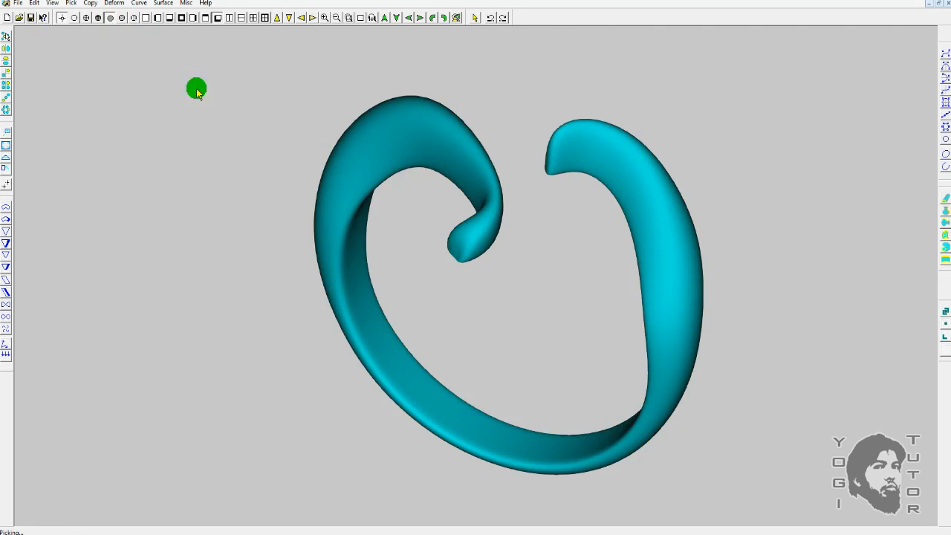
drag(461, 274, 489, 287)
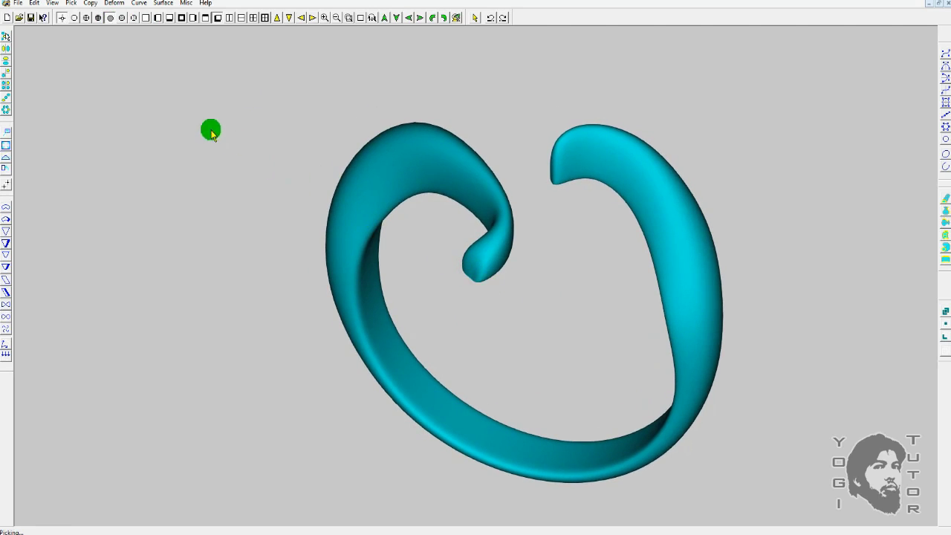
Pick the ring in wire frame display and assign it to the light blue layer.
click(86, 18)
click(667, 175)
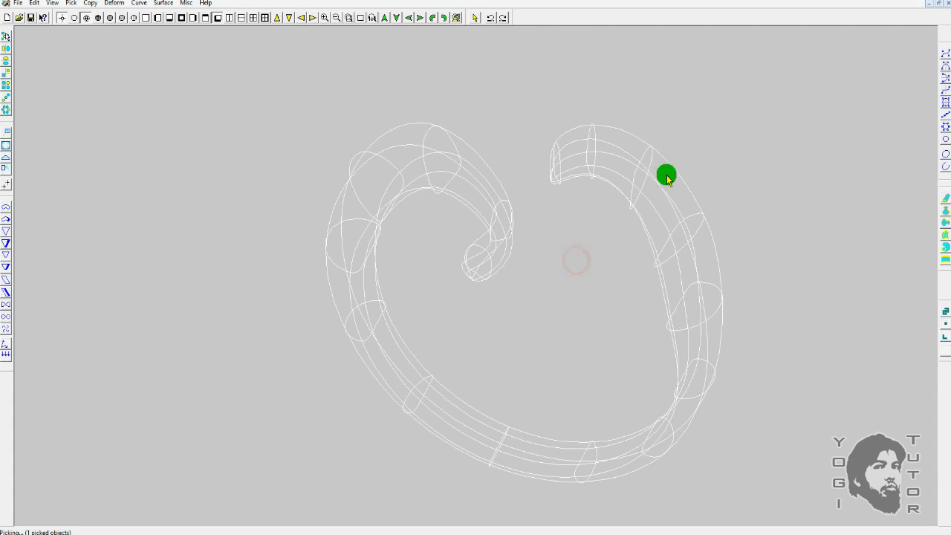
key(ctrl+l)
click(396, 149)
click(541, 376)
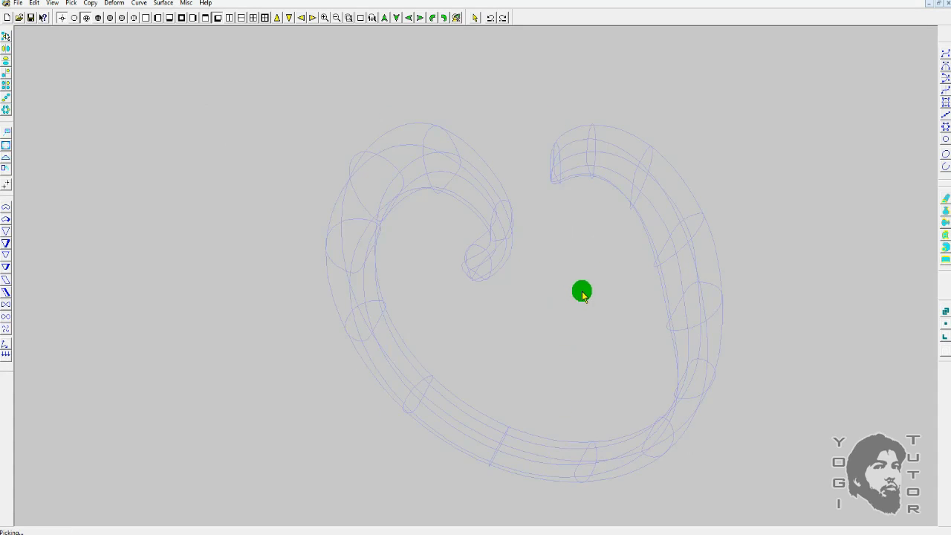
drag(552, 255, 551, 248)
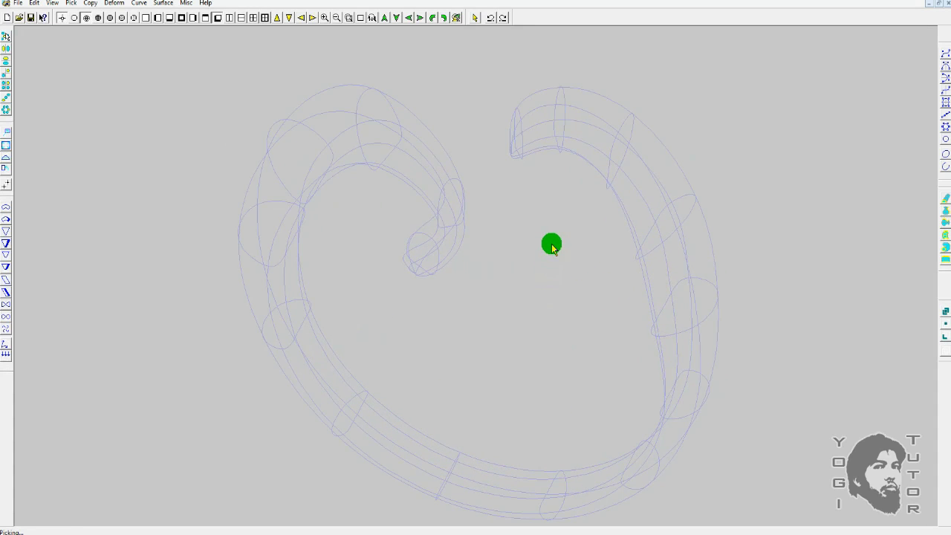
key(Delete)
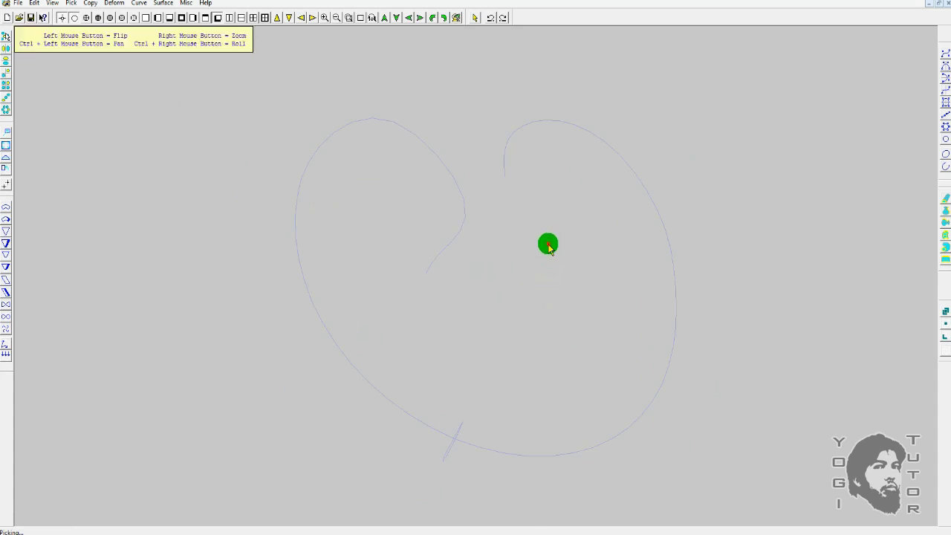
key(F10)
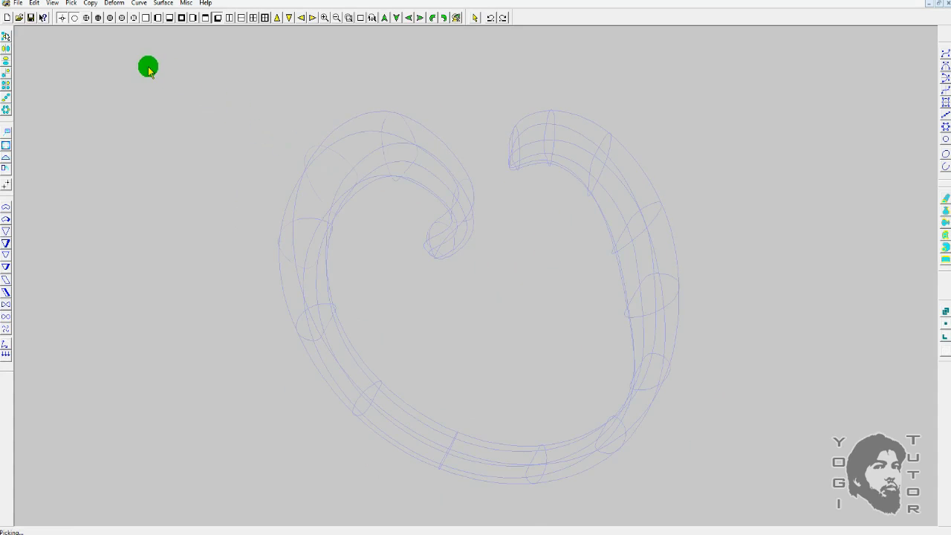
Compare Shading in Color with plain shading on the light blue layer ring, including from a rotated angle.
click(122, 24)
click(389, 170)
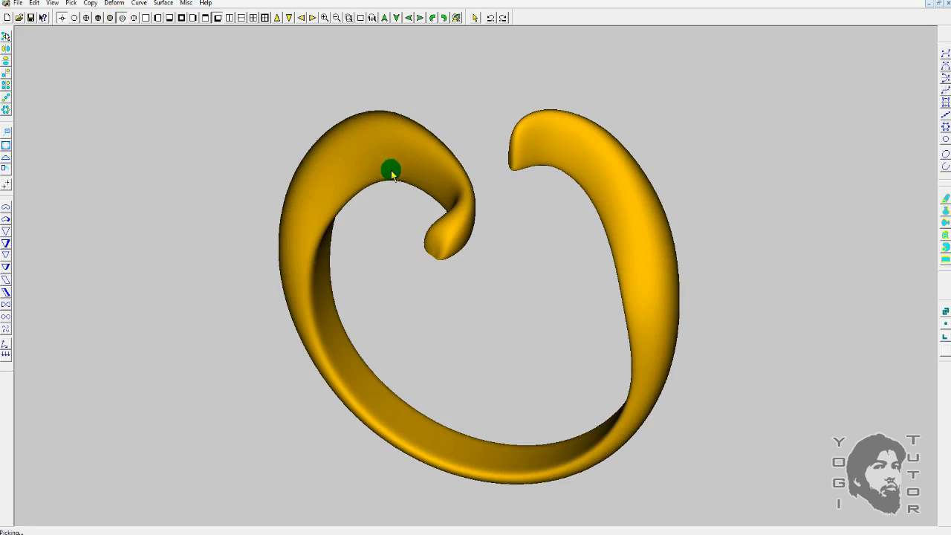
click(110, 20)
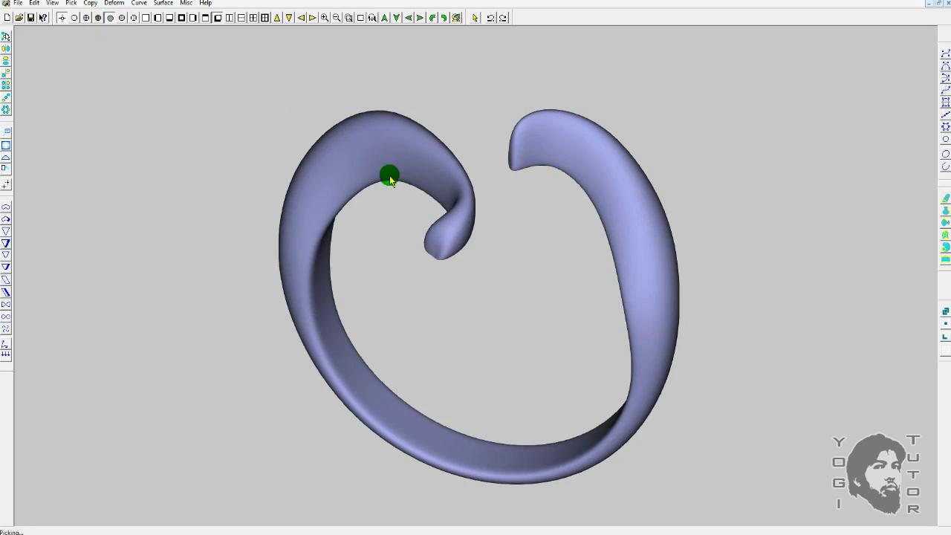
click(122, 21)
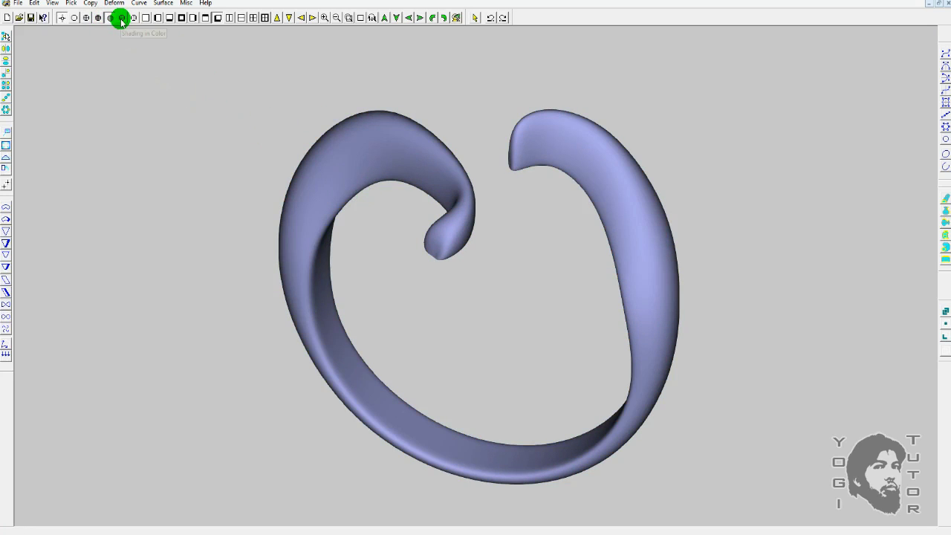
click(125, 24)
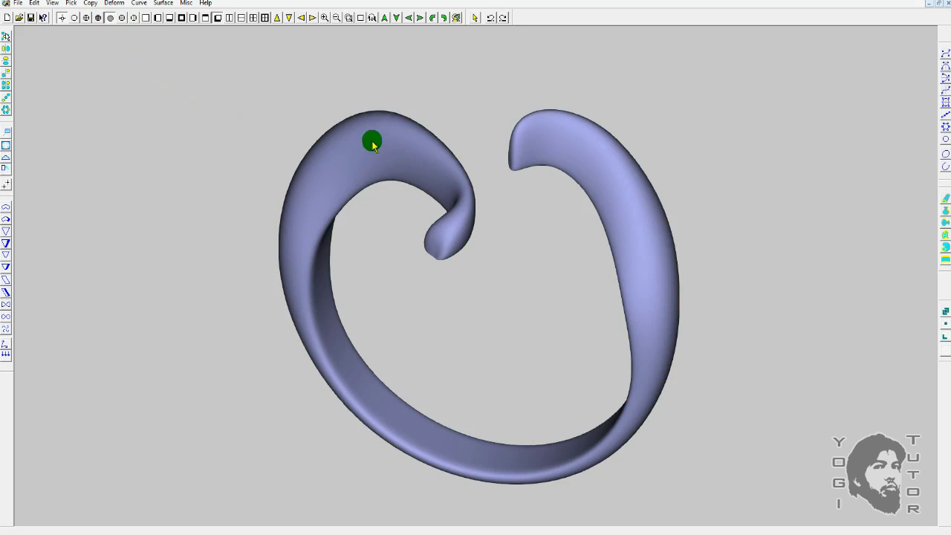
click(123, 20)
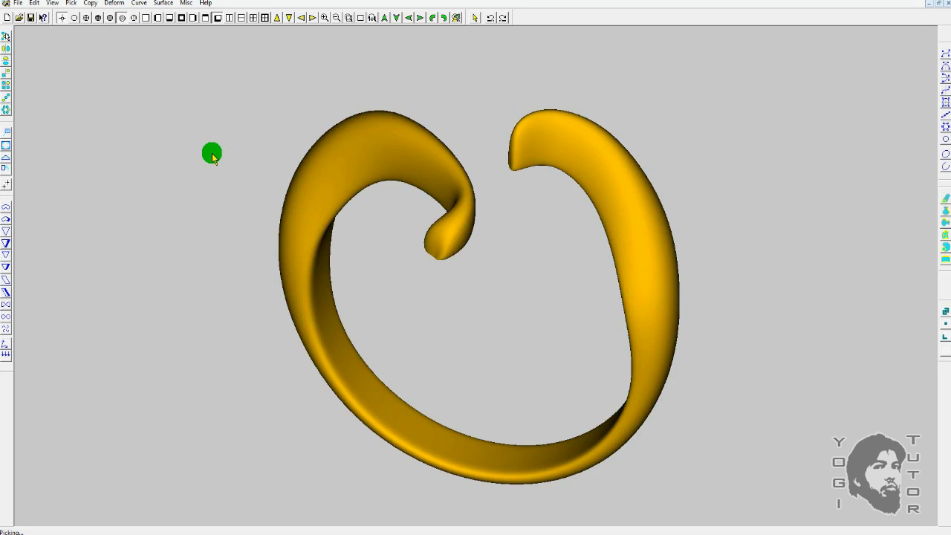
mouse_move(213, 153)
mouse_down()
mouse_move(214, 170)
mouse_move(284, 179)
mouse_move(339, 165)
mouse_up()
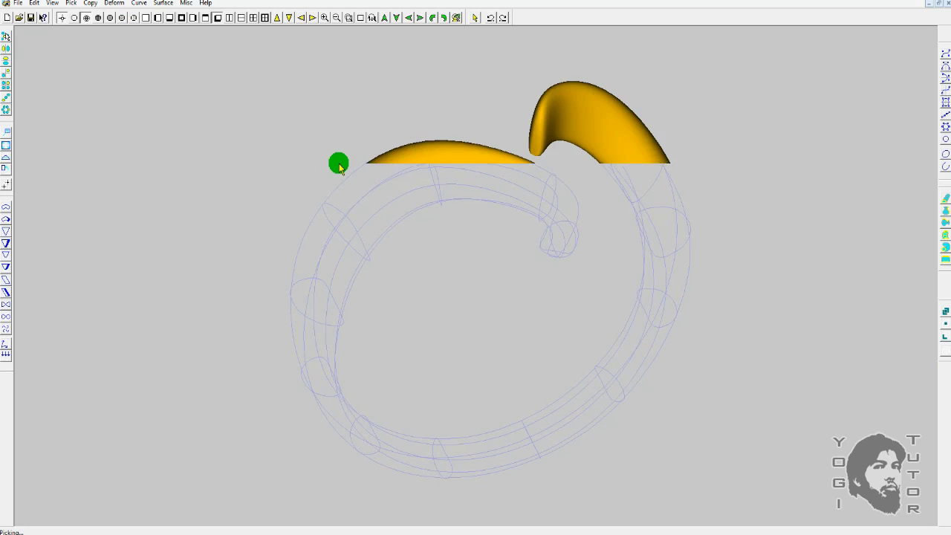
click(517, 264)
mouse_move(491, 255)
mouse_down()
mouse_move(379, 203)
mouse_move(480, 215)
mouse_move(431, 228)
mouse_up()
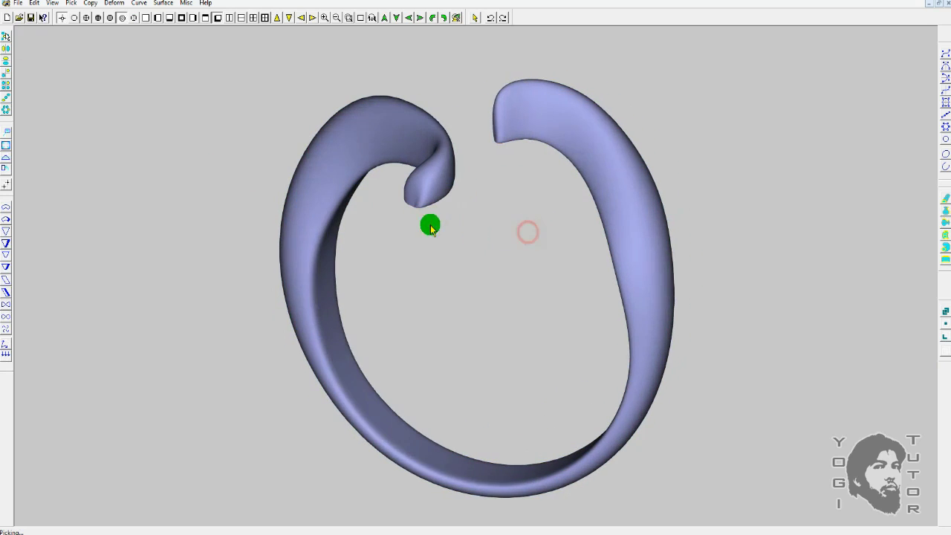
Display the ring with Rendering and rotate it to examine the reflective gold surface.
click(140, 21)
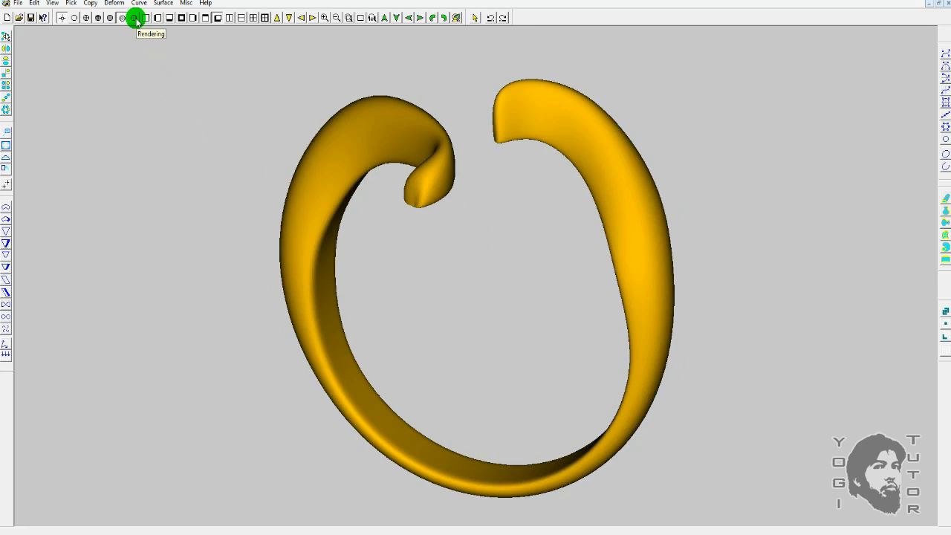
click(260, 124)
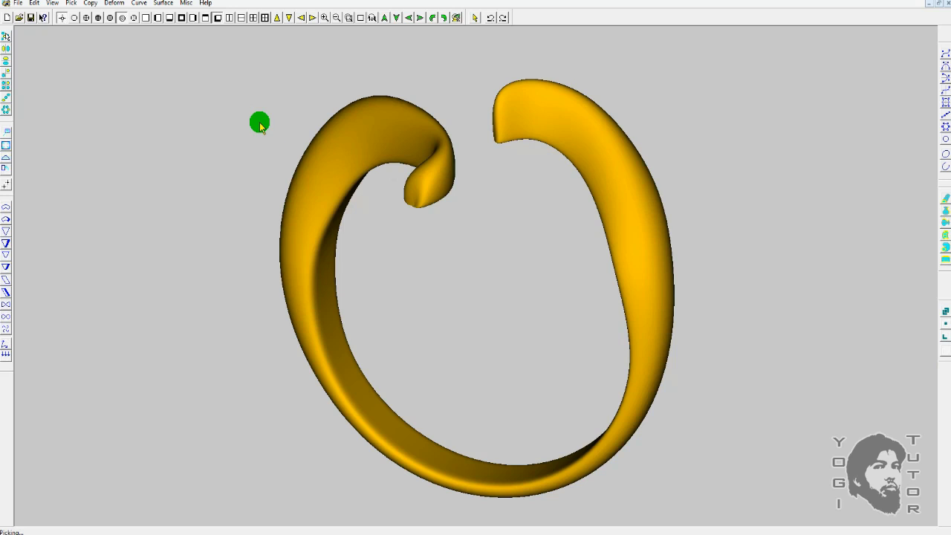
click(133, 19)
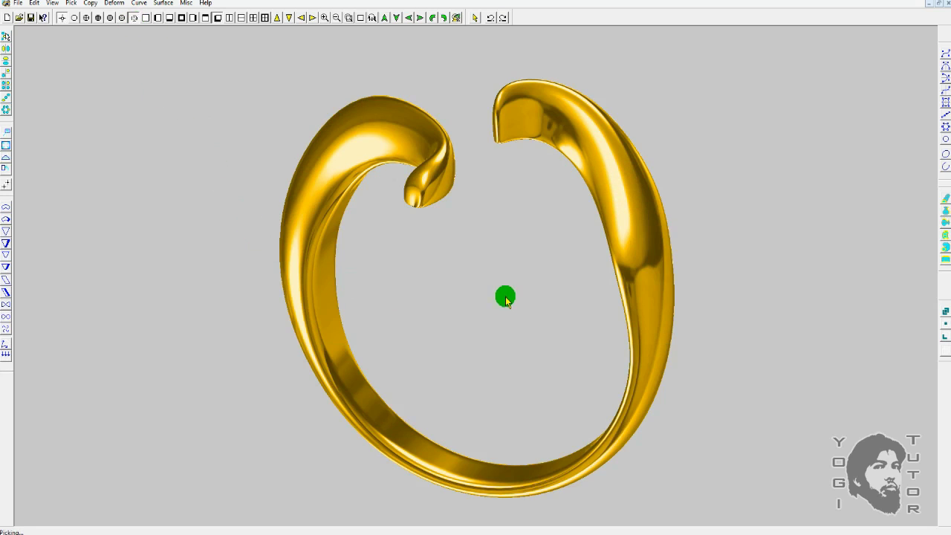
mouse_move(403, 289)
mouse_down()
mouse_move(503, 318)
mouse_move(575, 266)
mouse_up()
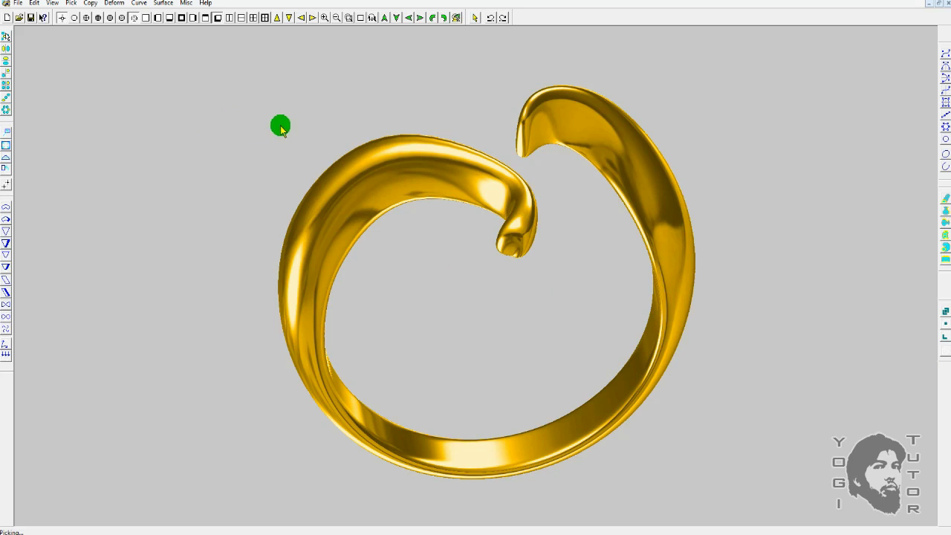
Apply the Gold Rose 2 material to the ring and preview it with Shading in Color and Rendering.
click(404, 129)
key(ctrl+m)
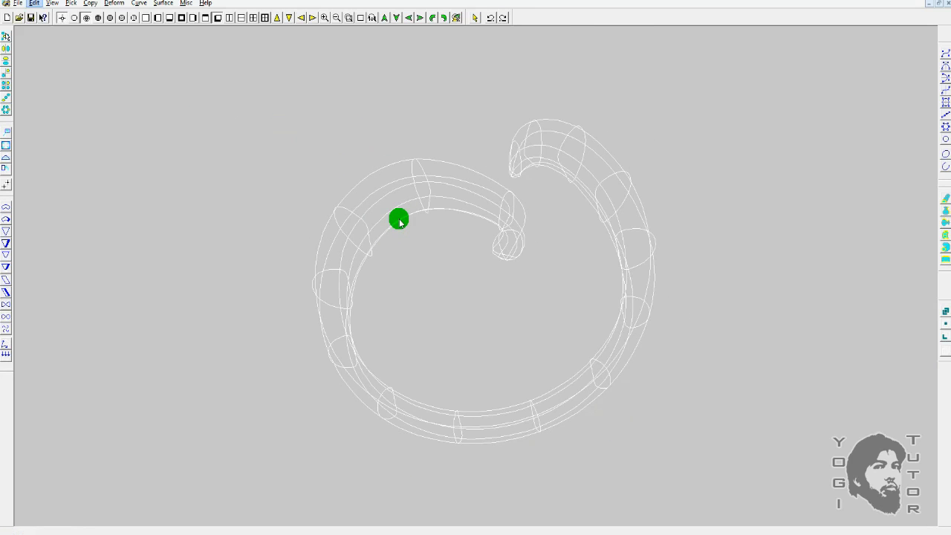
double_click(547, 232)
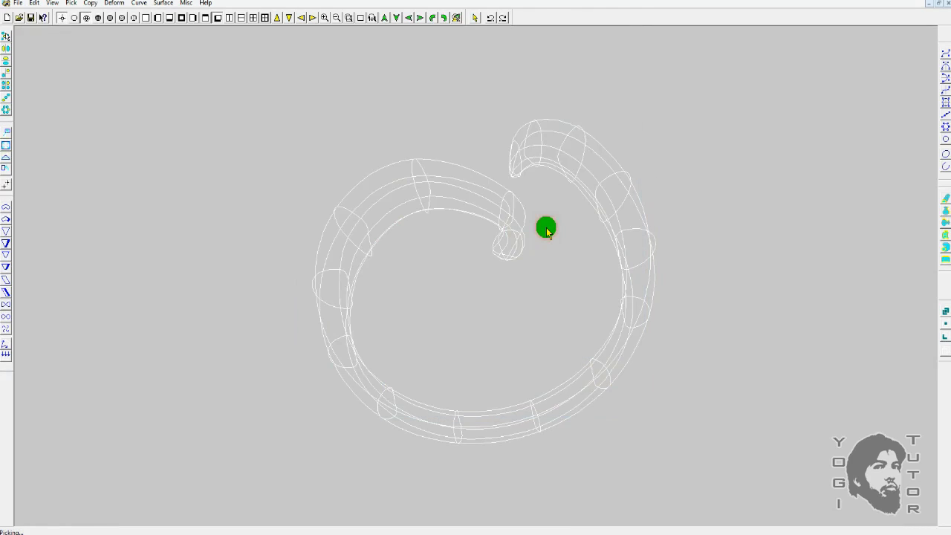
drag(517, 324, 397, 266)
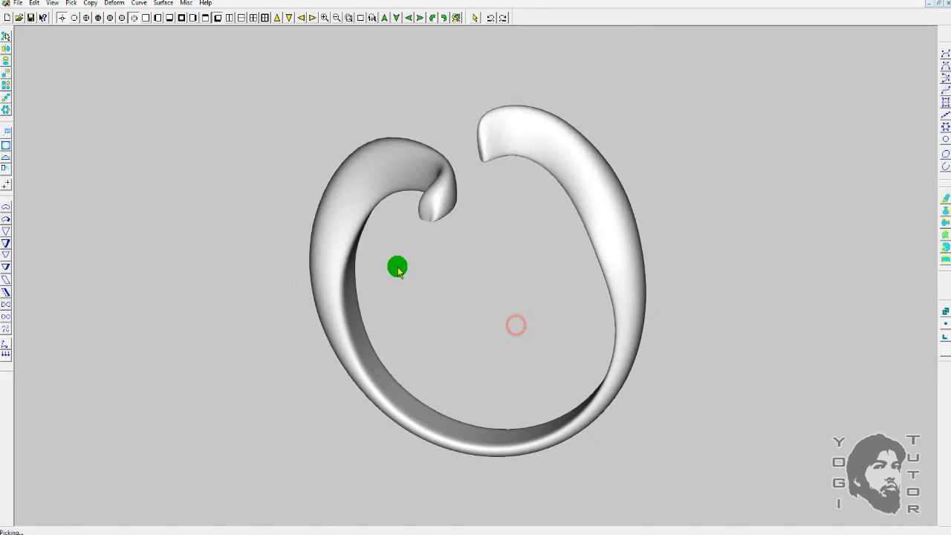
click(123, 17)
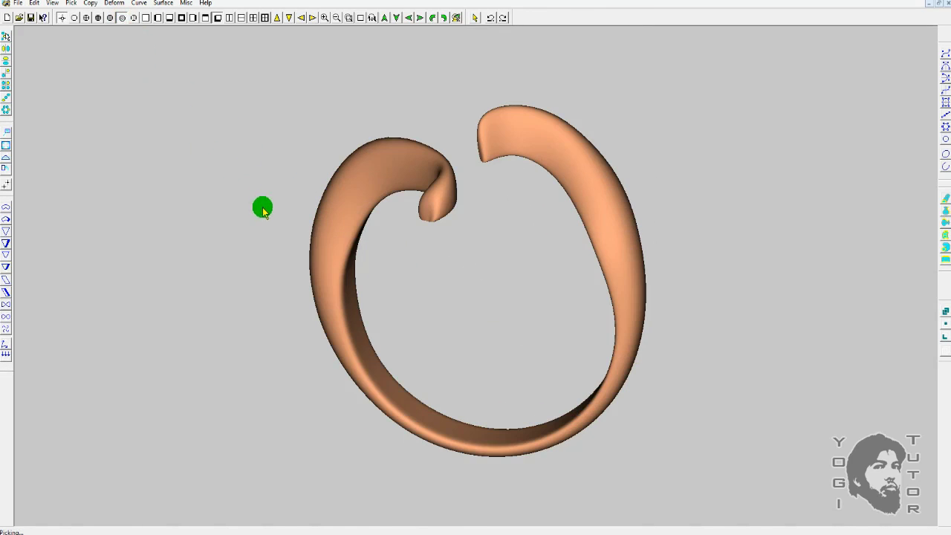
click(134, 18)
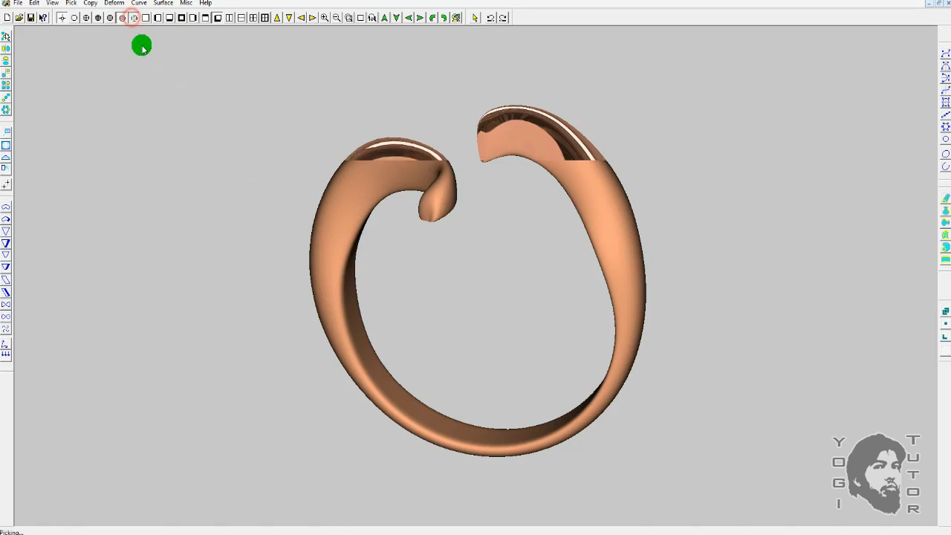
Change the ring's material to Gold Rose 4 and inspect the rendered ring from several angles.
click(304, 183)
key(alt+e)
key(m)
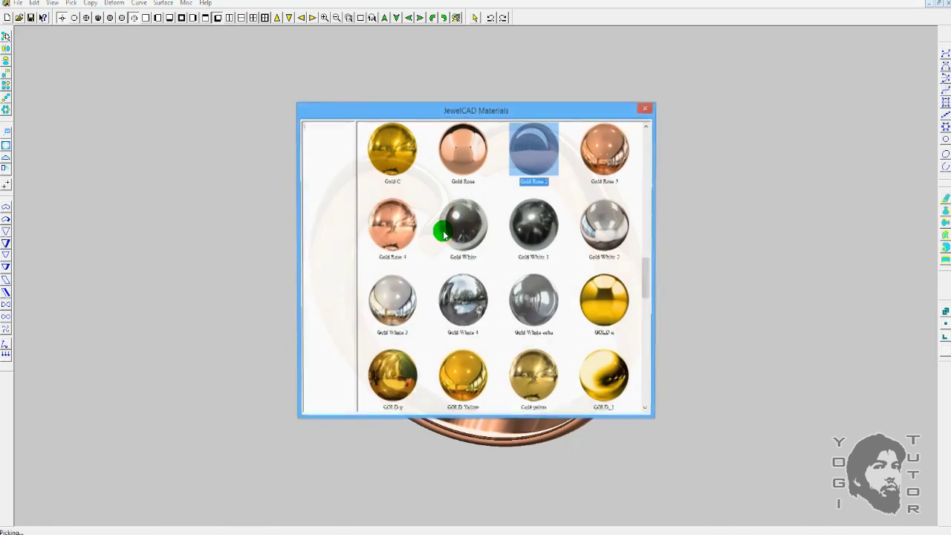
double_click(392, 223)
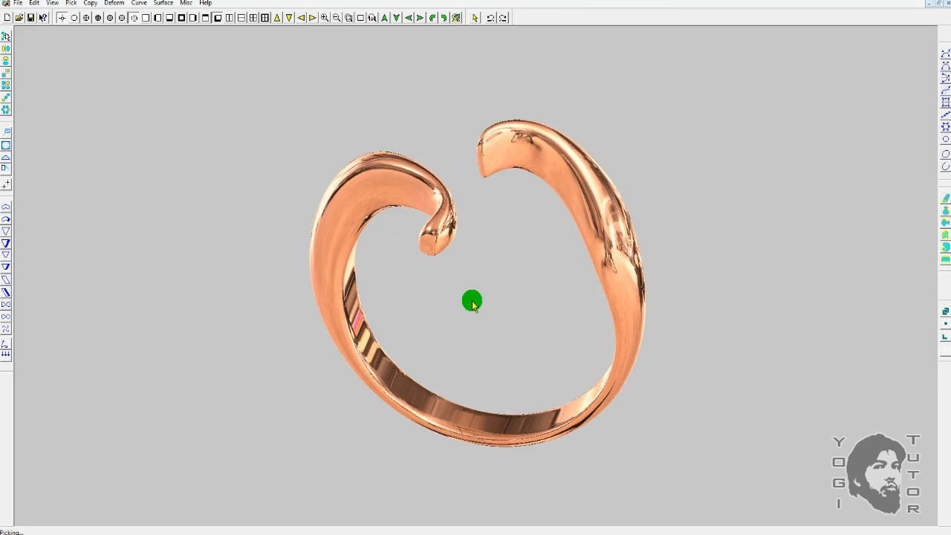
drag(427, 324, 549, 268)
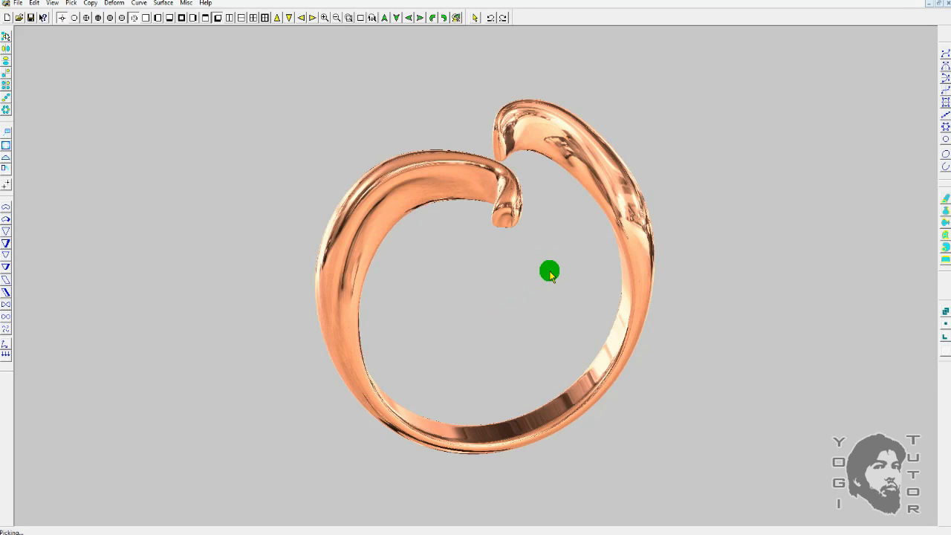
drag(559, 325, 512, 267)
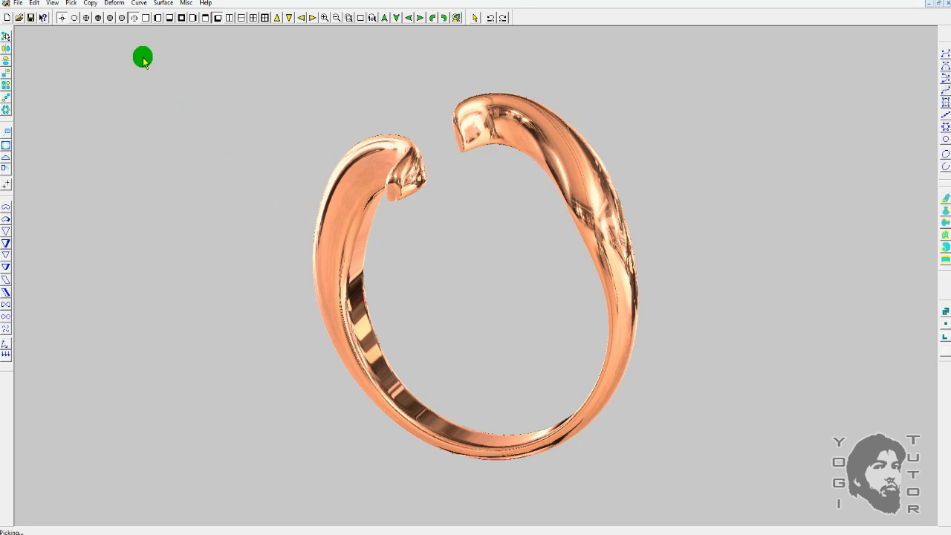
Set the ring's material to GOLD and preview it with Shading in Color.
click(107, 19)
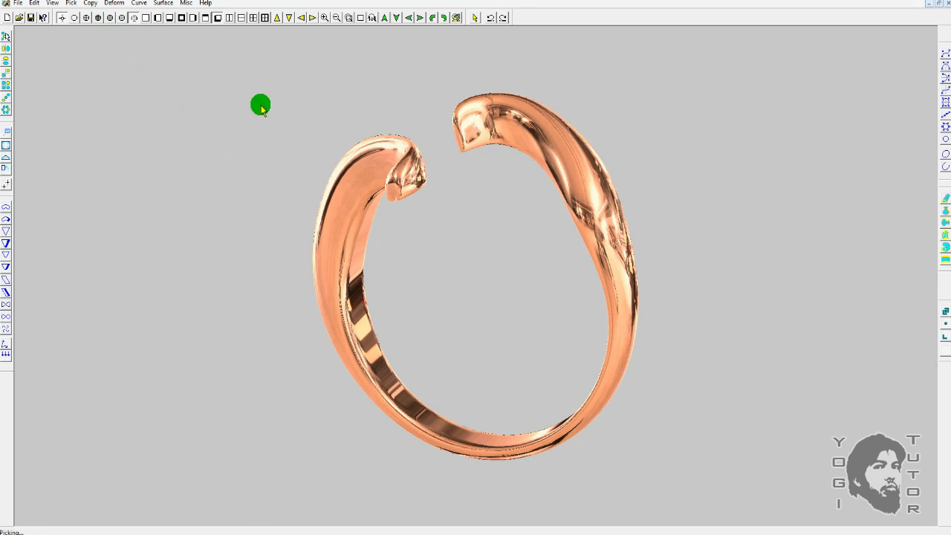
drag(334, 186, 491, 226)
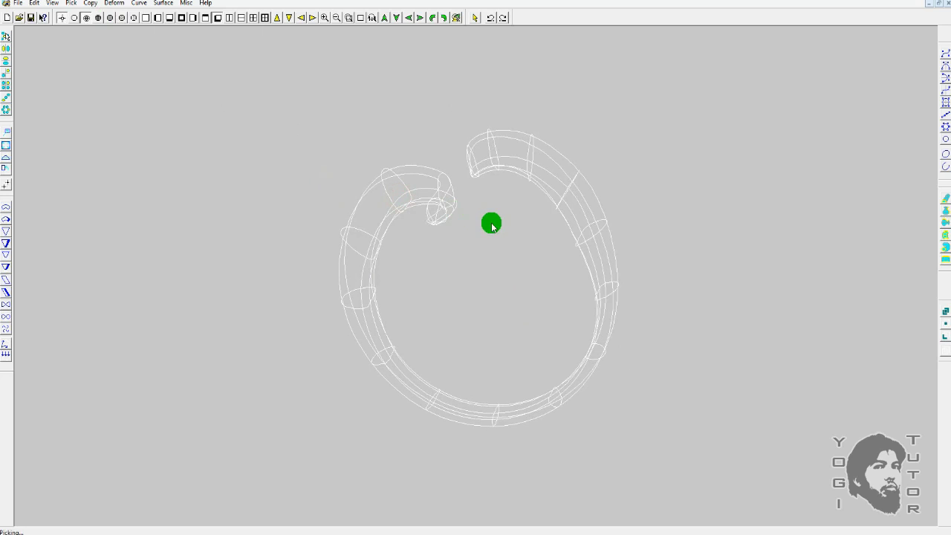
right_click(491, 226)
scroll(468, 246, down, 3)
scroll(404, 234, up, 3)
scroll(405, 245, down, 10)
scroll(398, 270, up, 12)
scroll(394, 325, down, 1)
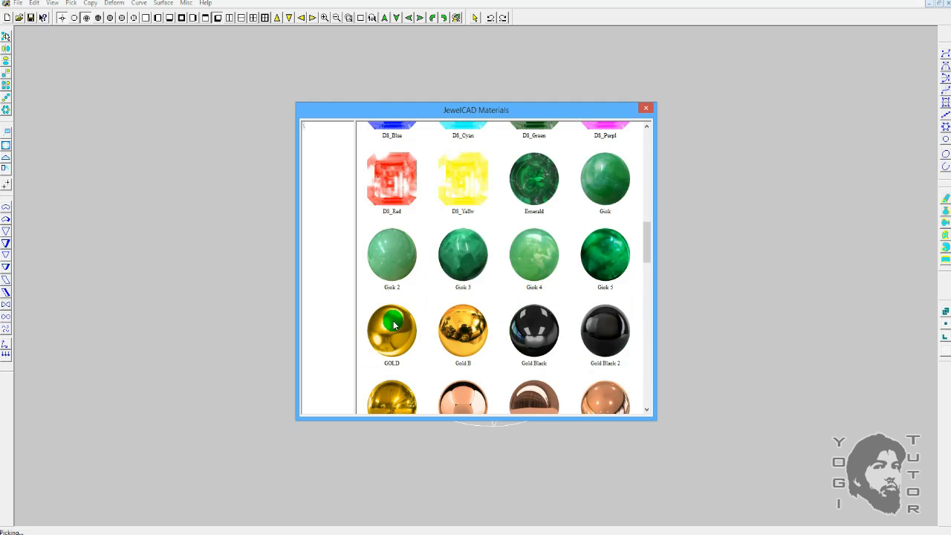
click(394, 325)
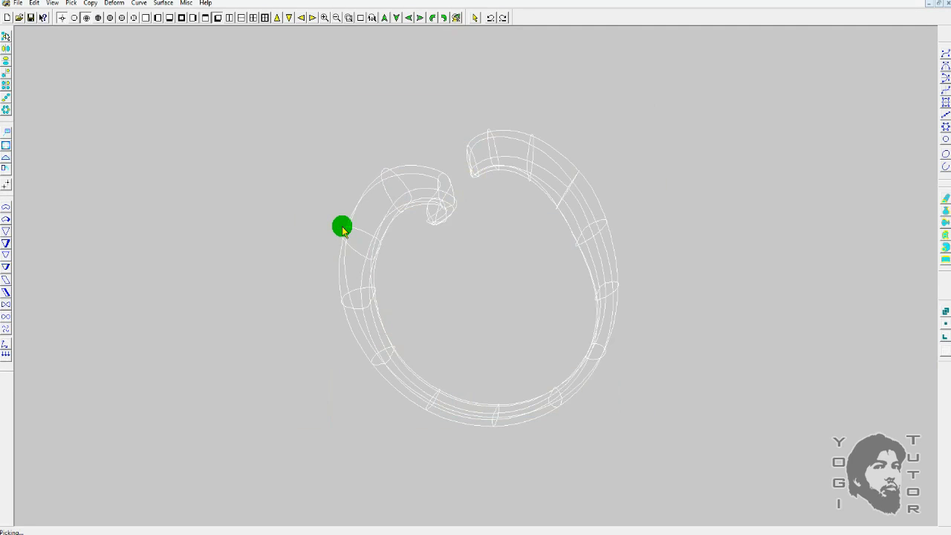
scroll(530, 260, up, 5)
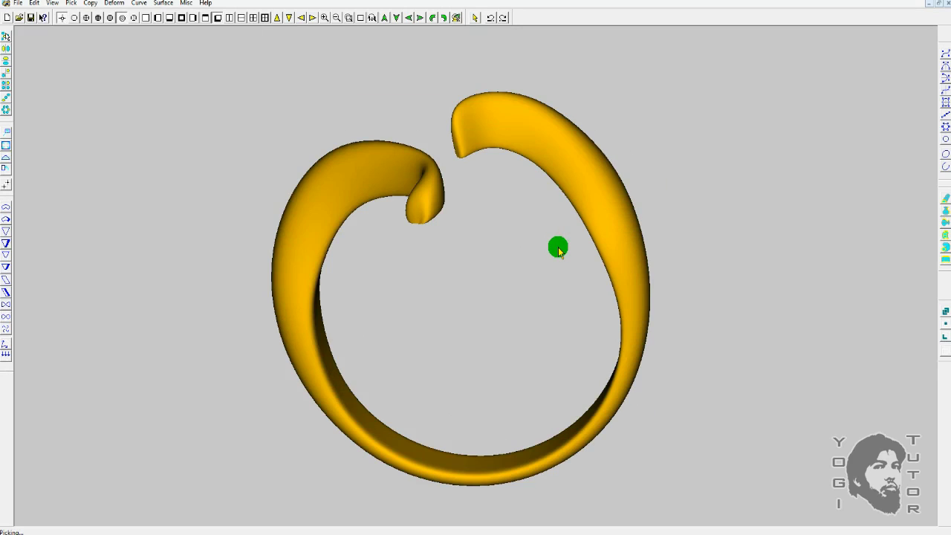
right_drag(558, 249, 547, 290)
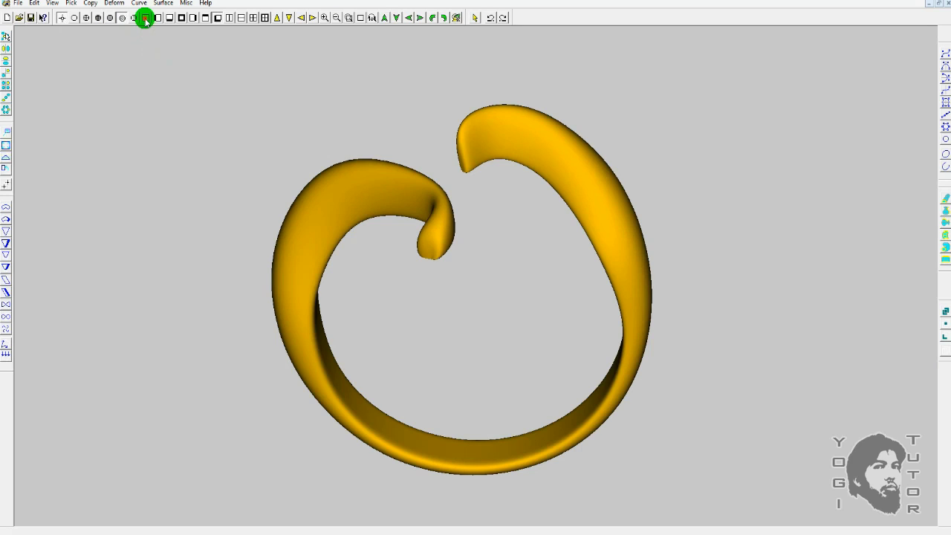
View the color-shaded ring from the front and from the side.
click(147, 19)
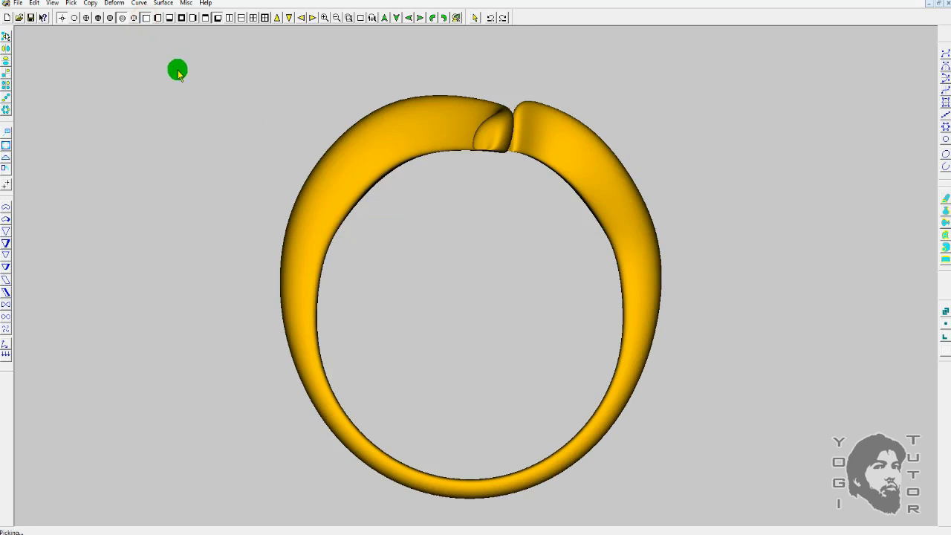
click(515, 161)
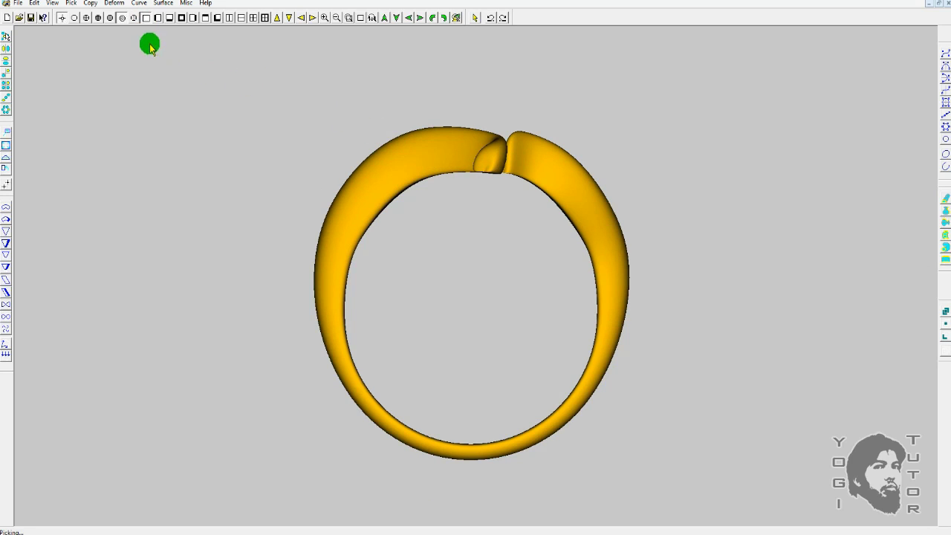
click(145, 21)
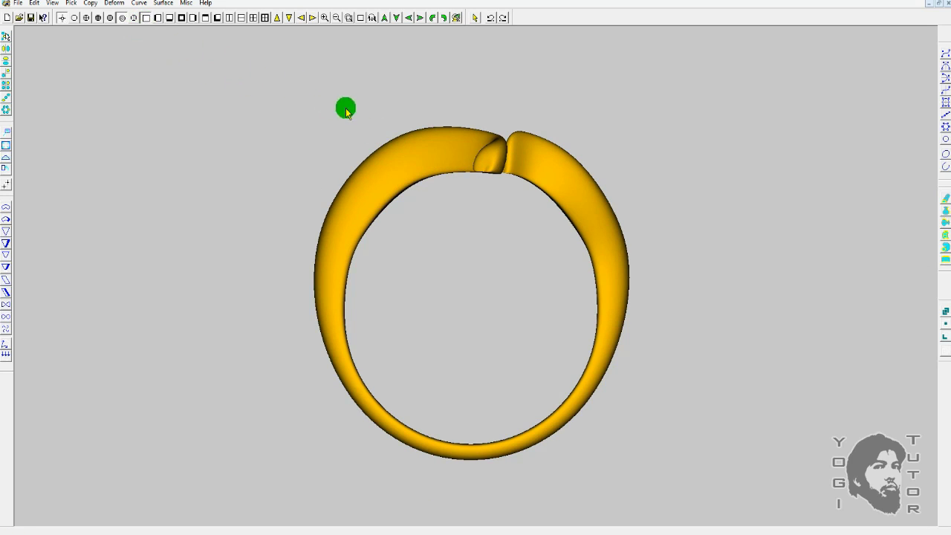
click(159, 18)
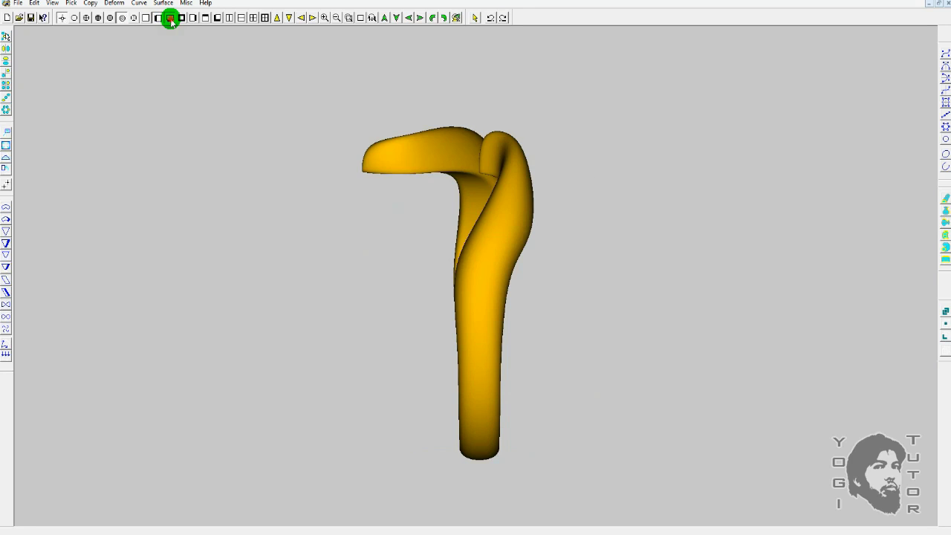
View the color-shaded ring from the top, back, left and bottom.
click(170, 19)
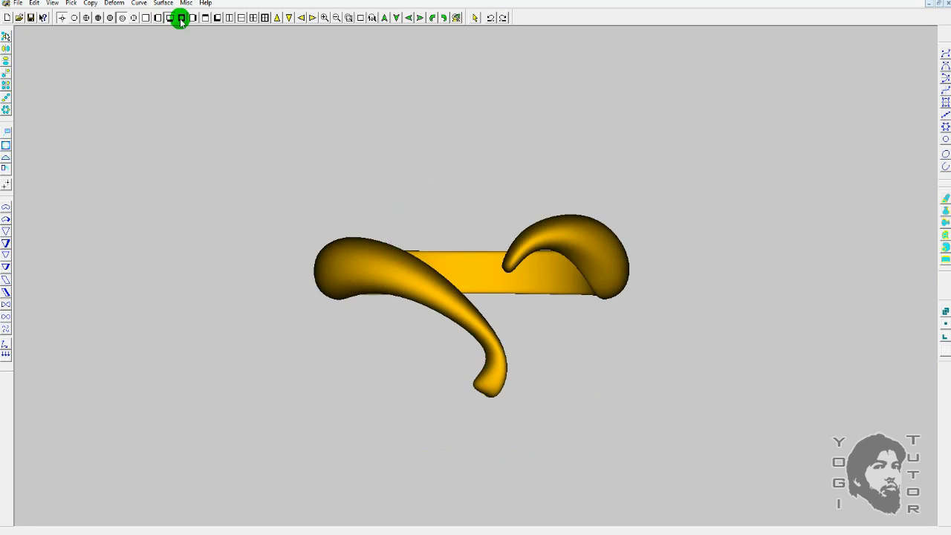
click(182, 18)
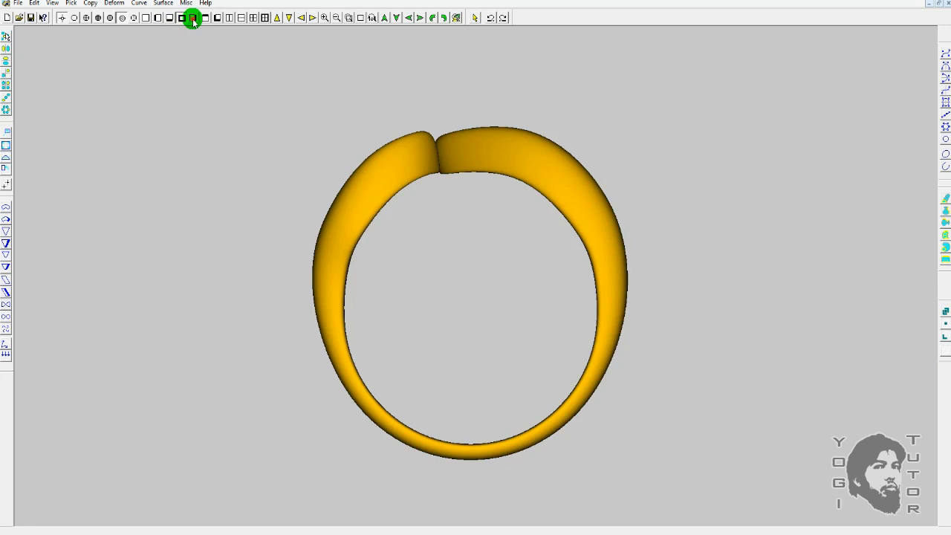
click(193, 19)
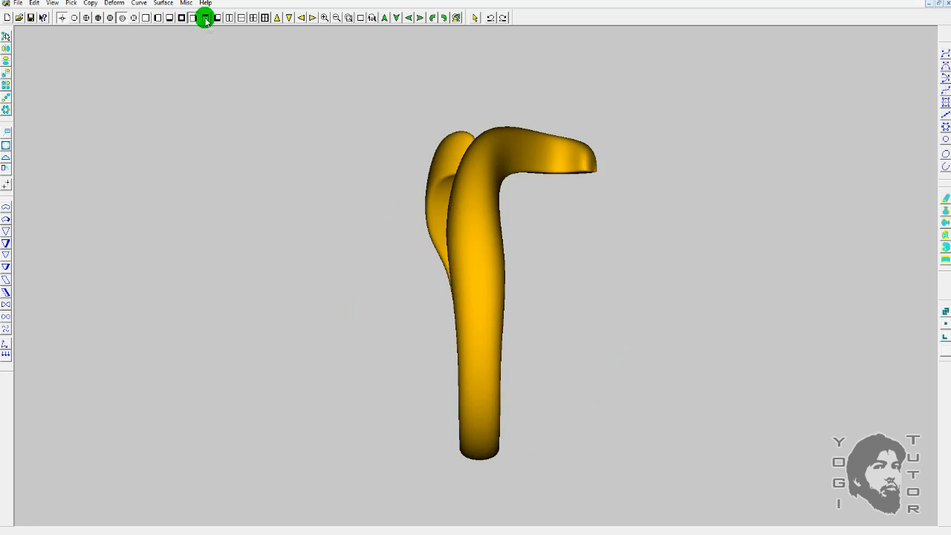
click(205, 18)
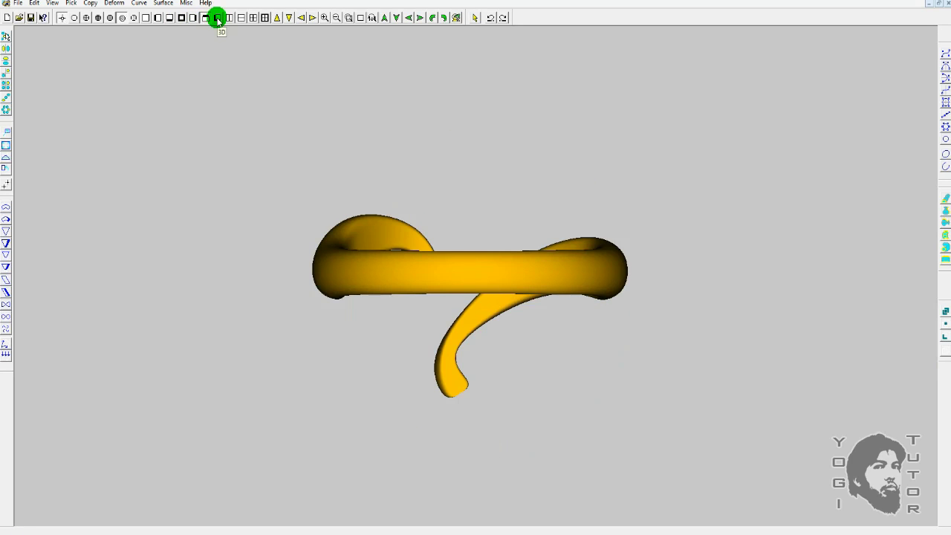
Show the ring in the 3D view and rotate it to an angled position.
click(217, 19)
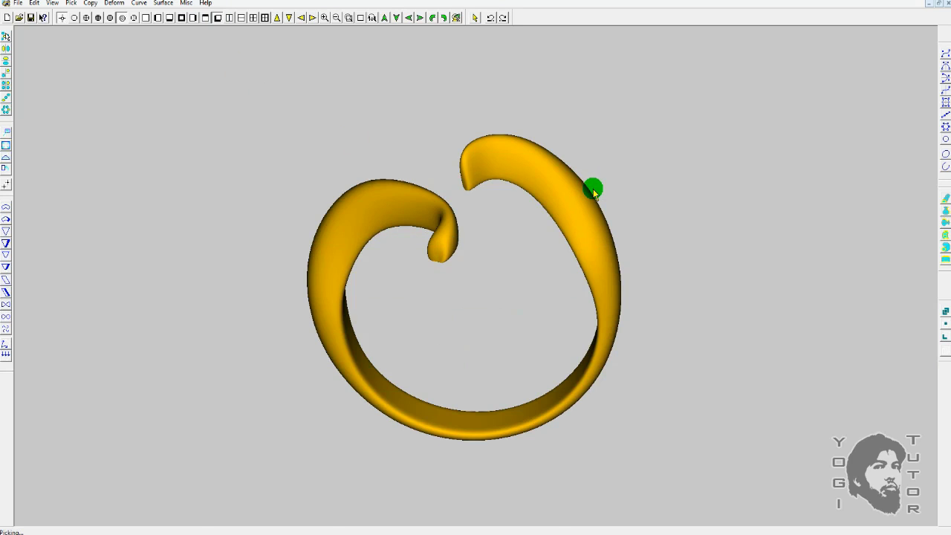
key(Left)
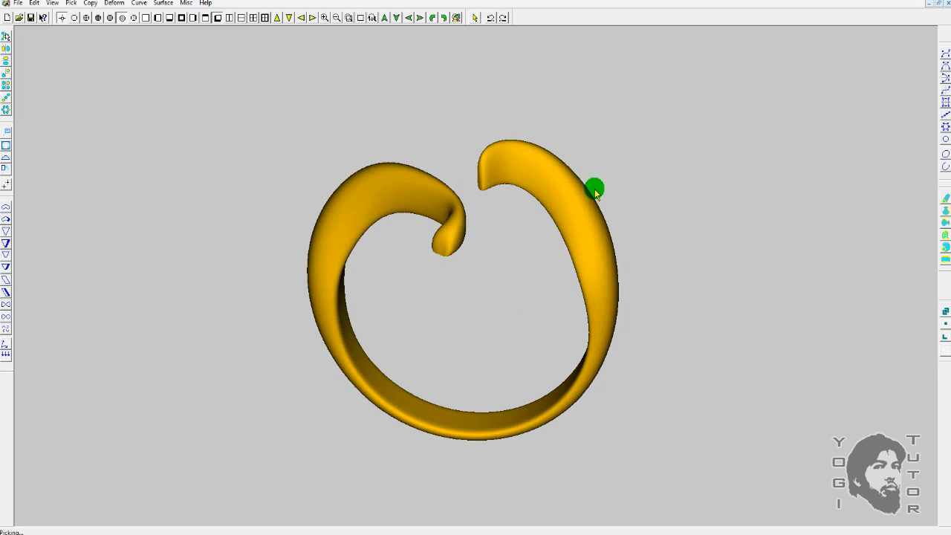
mouse_move(688, 238)
right_down()
mouse_move(516, 220)
mouse_move(400, 227)
mouse_move(454, 227)
mouse_move(476, 266)
right_up()
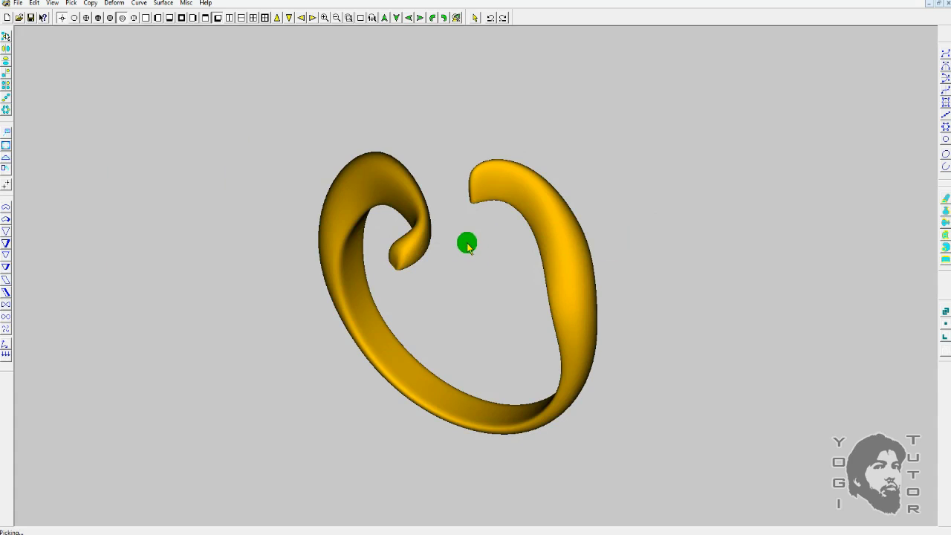
Alternate between the standard views and the 3D view, rotating the ring in 3D, and finish in the front view.
click(147, 19)
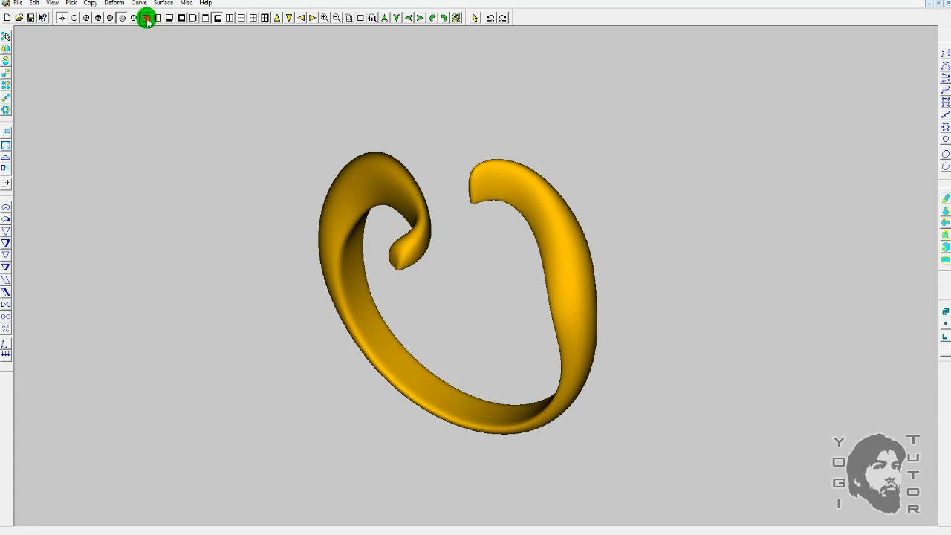
click(219, 18)
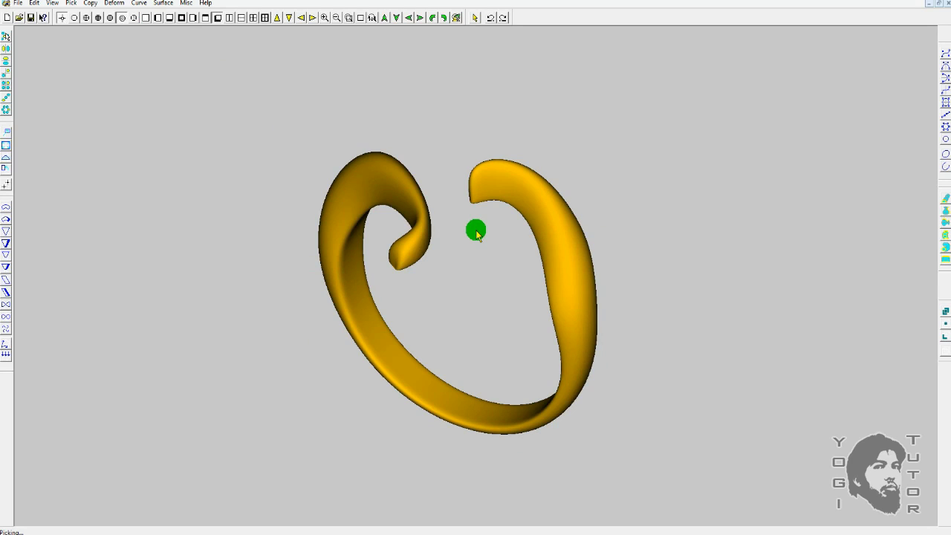
mouse_move(477, 235)
mouse_down()
mouse_move(486, 257)
mouse_move(422, 310)
mouse_move(683, 272)
mouse_move(658, 300)
mouse_up()
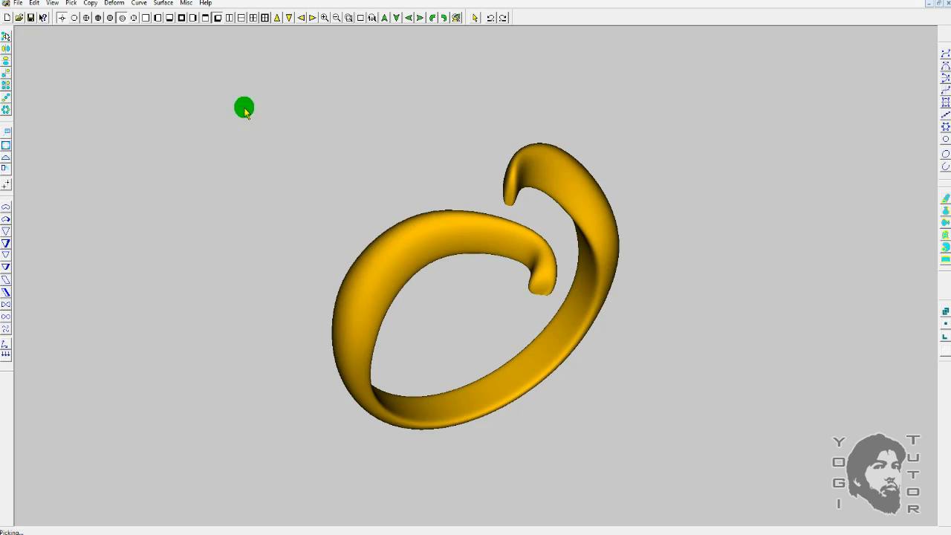
click(147, 19)
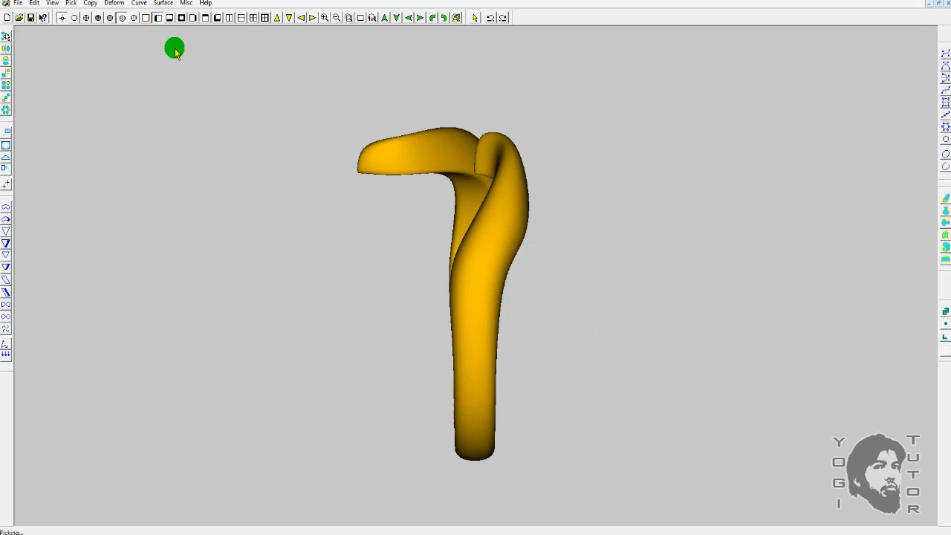
click(216, 19)
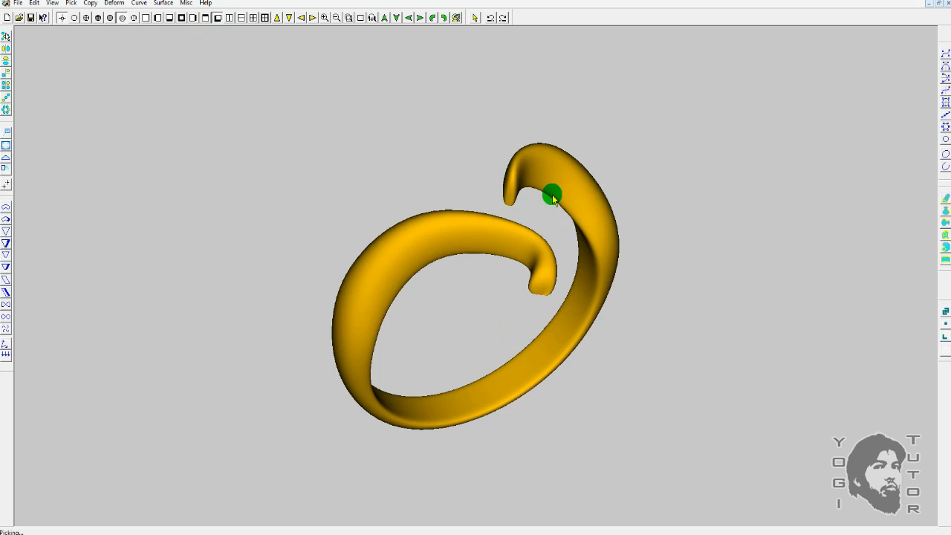
shift+drag(688, 337, 440, 174)
key(F5)
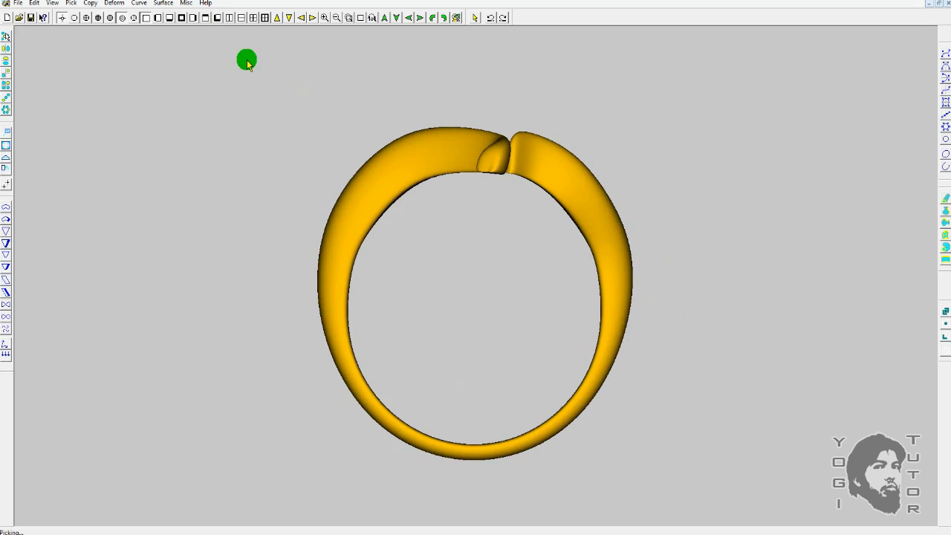
Split the workspace into Front and Right views and adjust the zoom of each view separately.
click(229, 19)
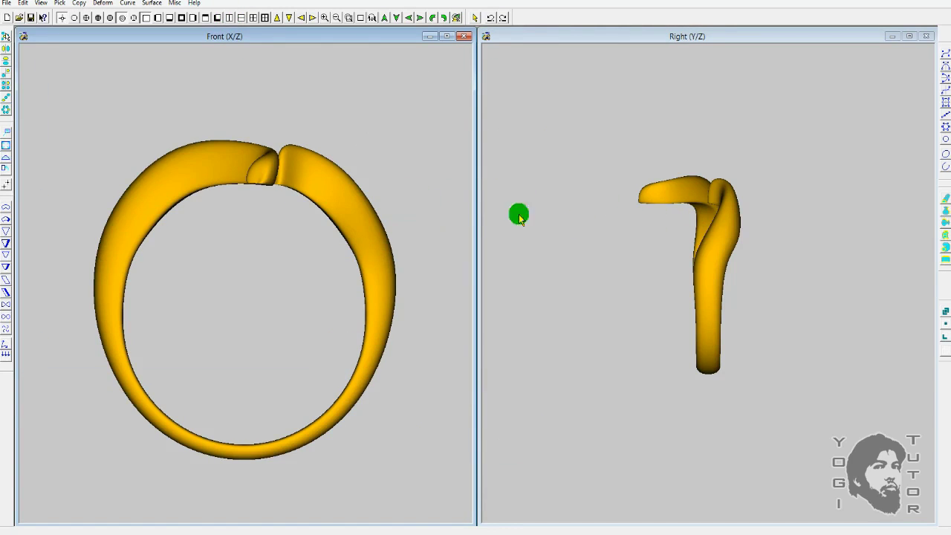
scroll(669, 229, up, 1)
scroll(669, 228, up, 1)
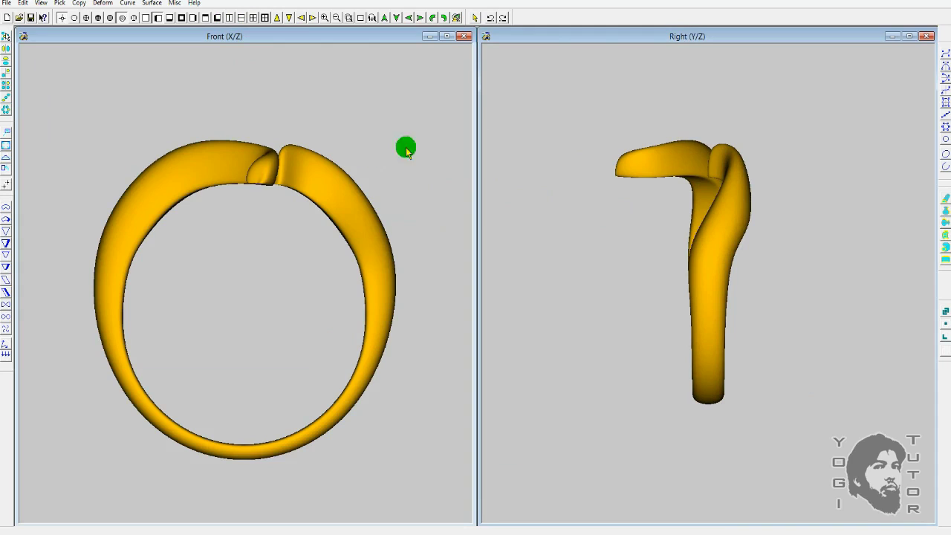
scroll(355, 128, down, 2)
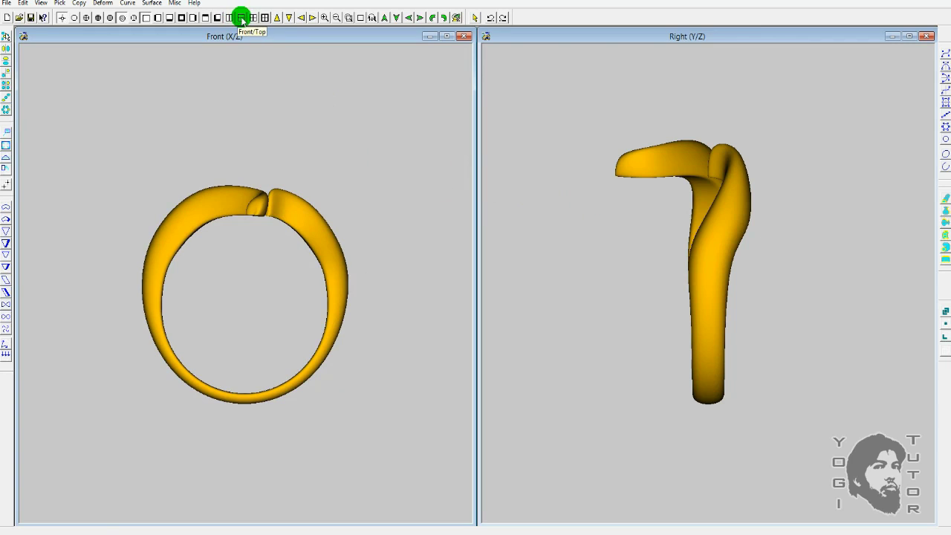
Switch to the Front/Top split layout and enlarge the ring in the Top view.
click(241, 18)
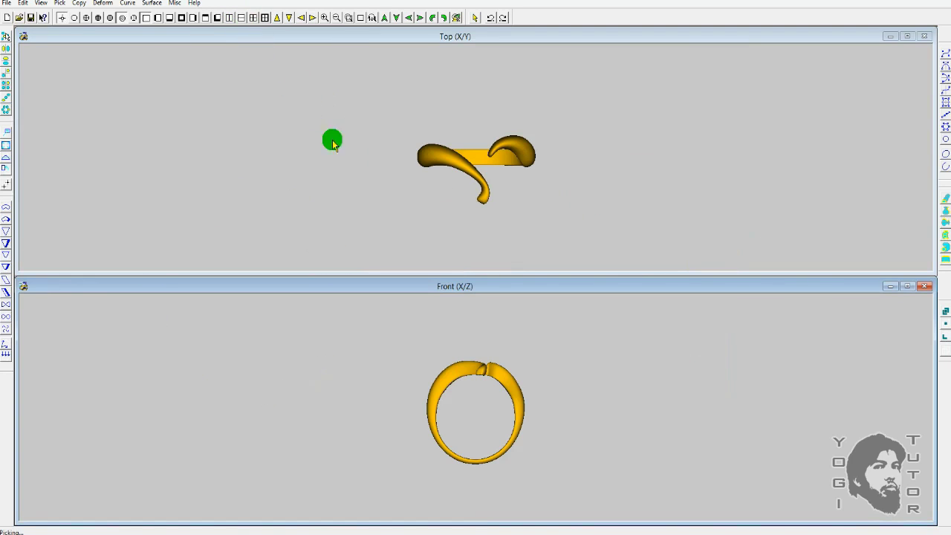
click(376, 180)
scroll(376, 180, up, 2)
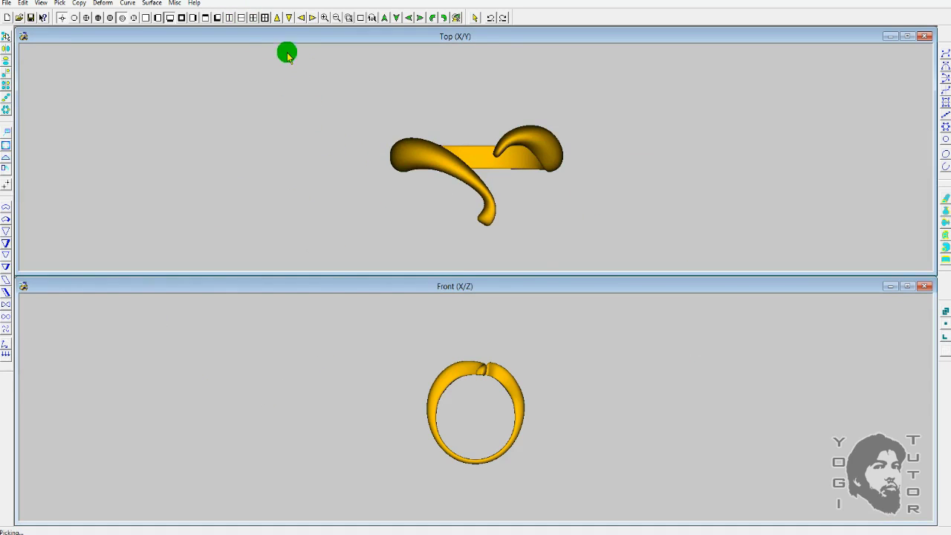
Show the Top, 3D, Front and Right views together and rotate the ring in the 3D view.
click(253, 18)
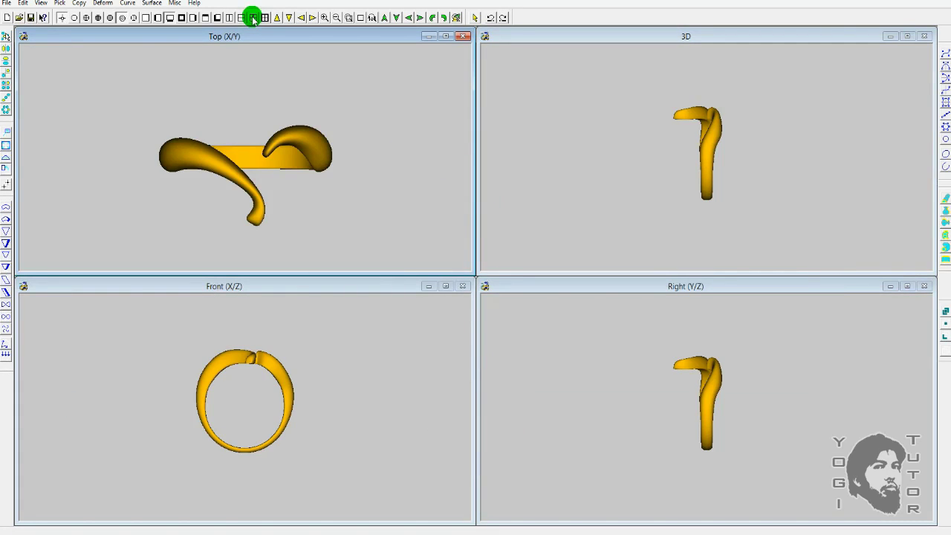
click(623, 116)
drag(671, 152, 665, 188)
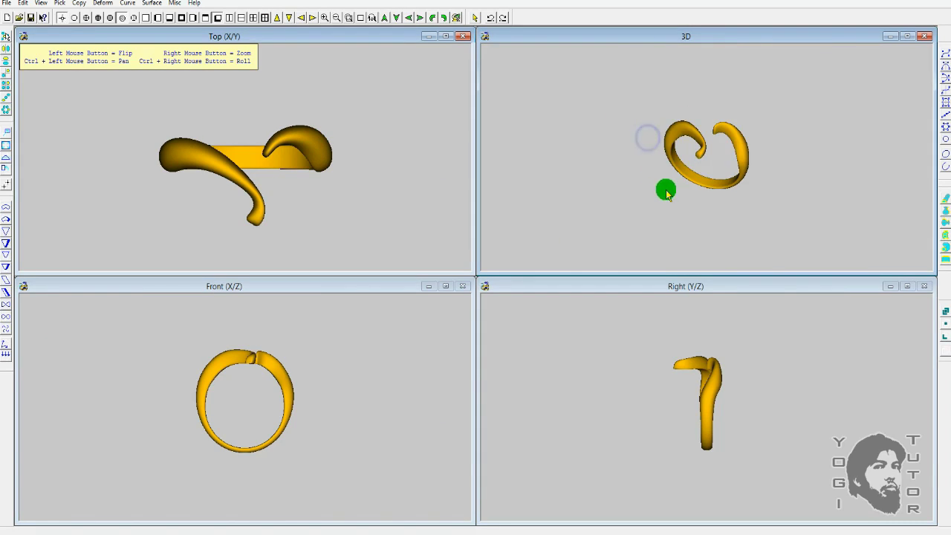
Switch to the four-view layout with Bottom, 3D, Back and Left views, and maximize the Bottom view.
click(265, 18)
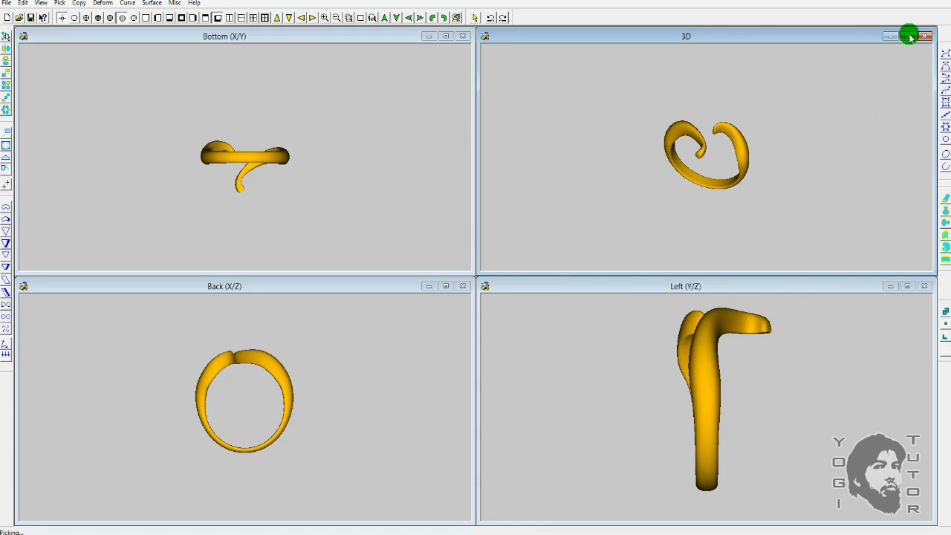
click(445, 35)
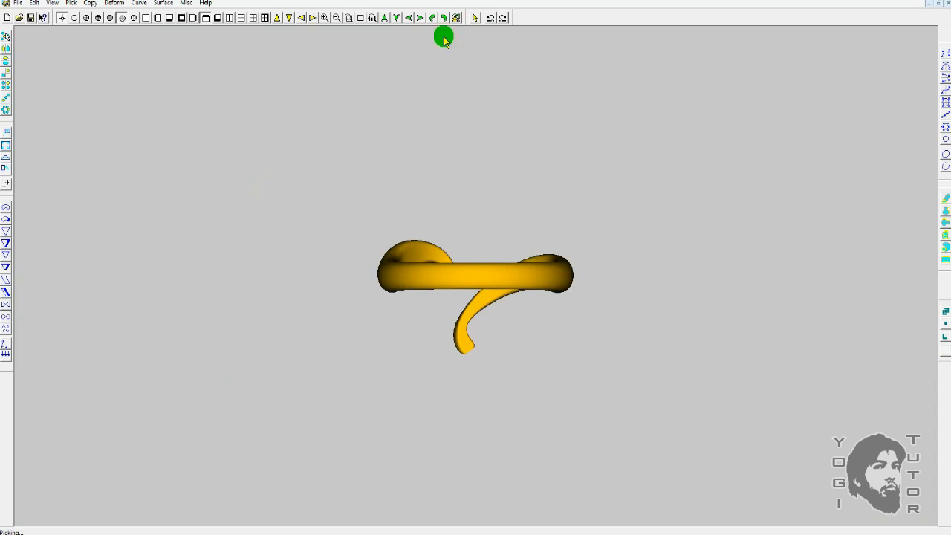
Return to the single front view and display the ring as a wire frame.
click(147, 18)
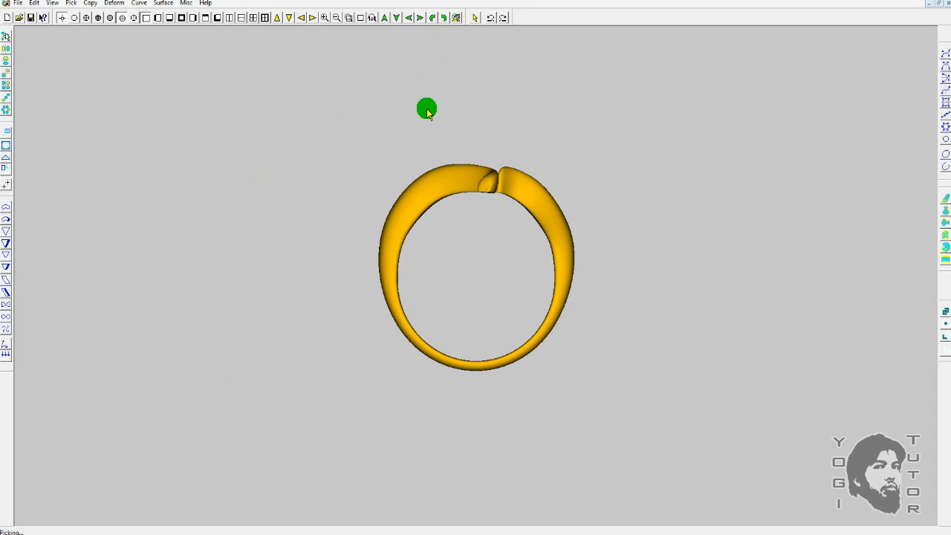
click(86, 18)
scroll(535, 125, up, 3)
drag(556, 94, 547, 121)
right_click(547, 121)
scroll(540, 115, up, 1)
key(F12)
key(F10)
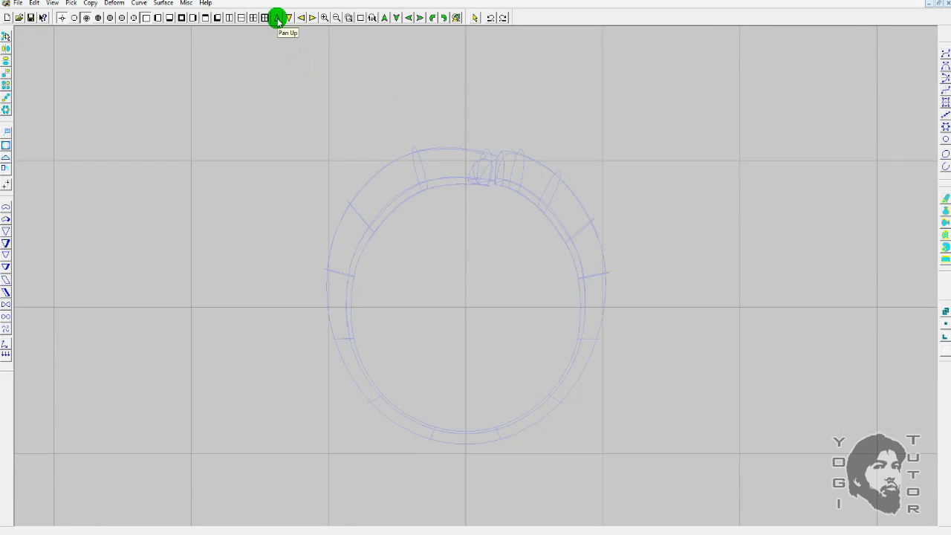
Pan the wire-frame view up, down, left and right.
click(278, 18)
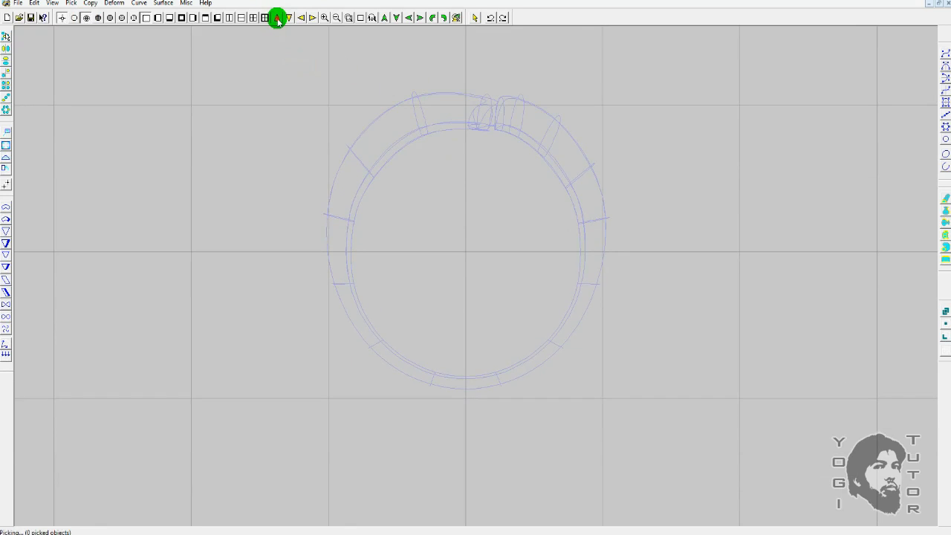
click(277, 17)
click(278, 18)
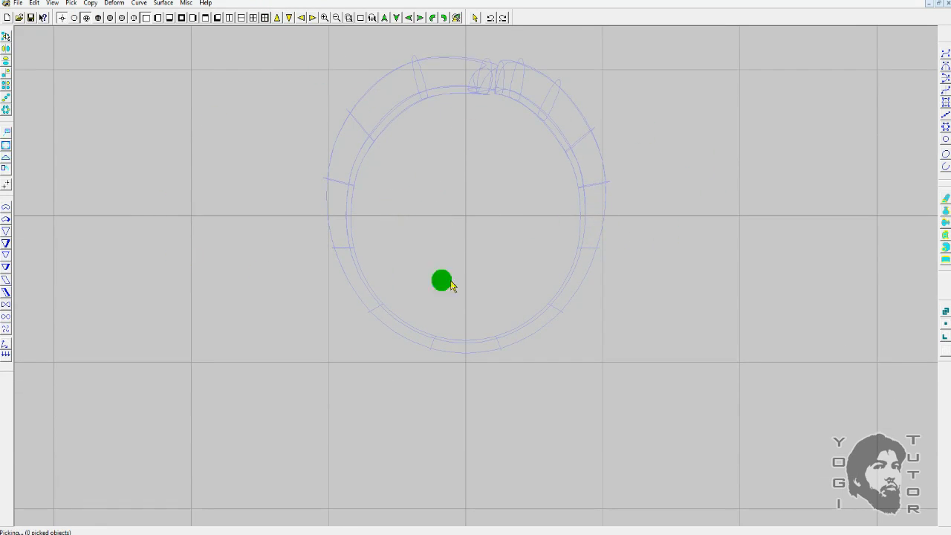
click(290, 18)
click(302, 18)
click(313, 18)
click(313, 18)
Zoom in and out on the wire-frame ring in the front view.
click(326, 18)
drag(325, 19, 337, 23)
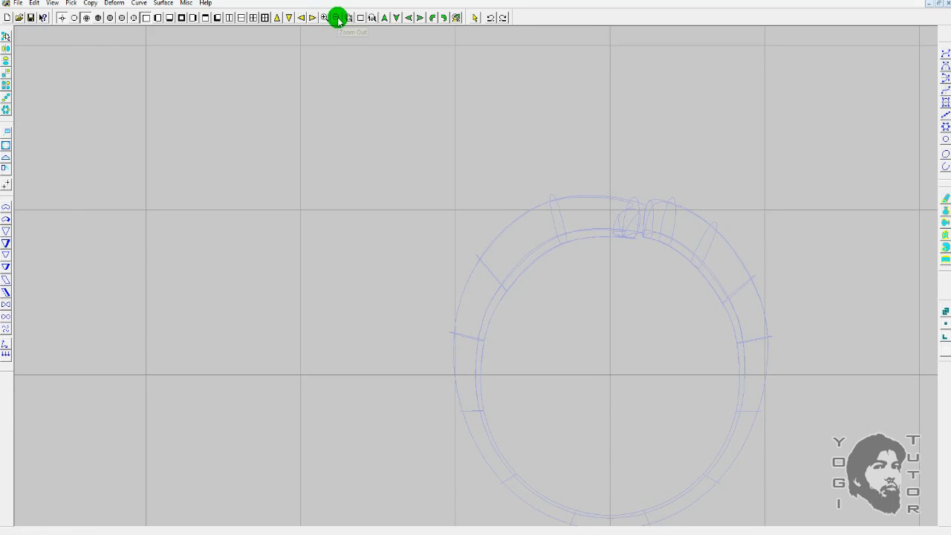
mouse_move(336, 20)
mouse_down()
mouse_move(322, 22)
mouse_move(460, 174)
mouse_up()
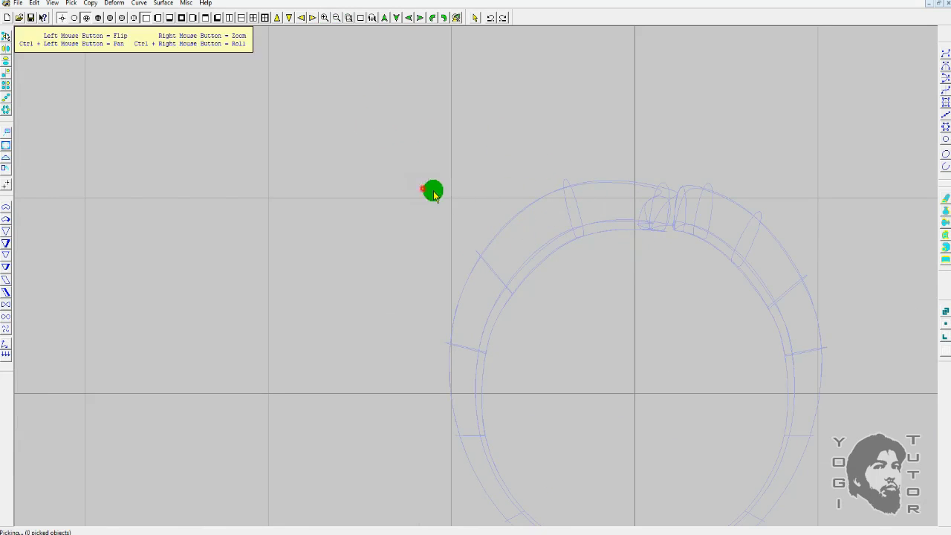
Pan and rotate the wire-frame ring, fit the whole ring in the window, and restore the front view.
drag(423, 189, 550, 223)
key(shift+alt)
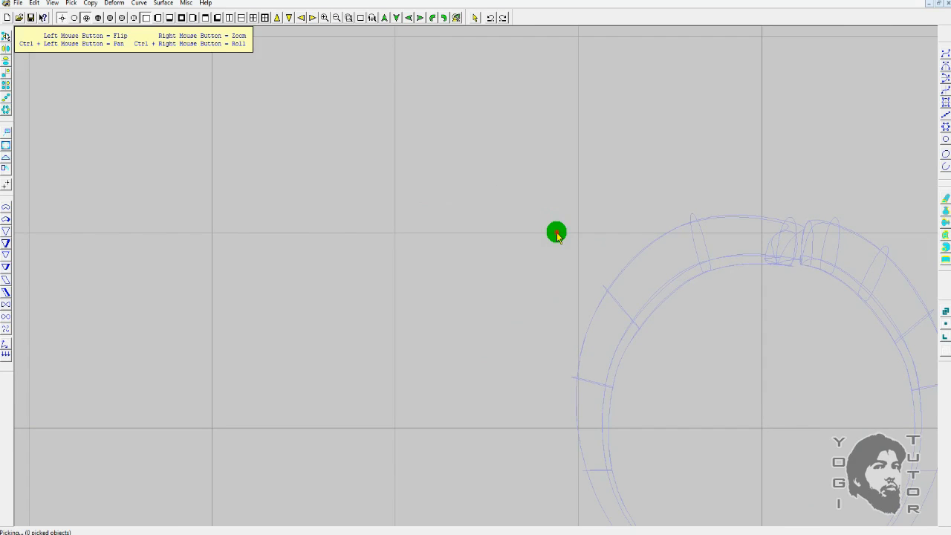
alt+shift+drag(558, 233, 544, 288)
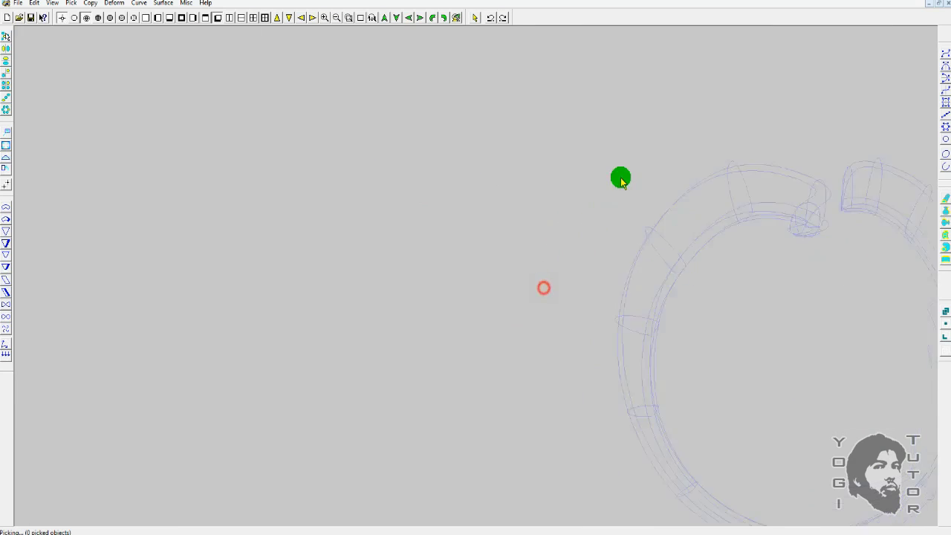
click(358, 17)
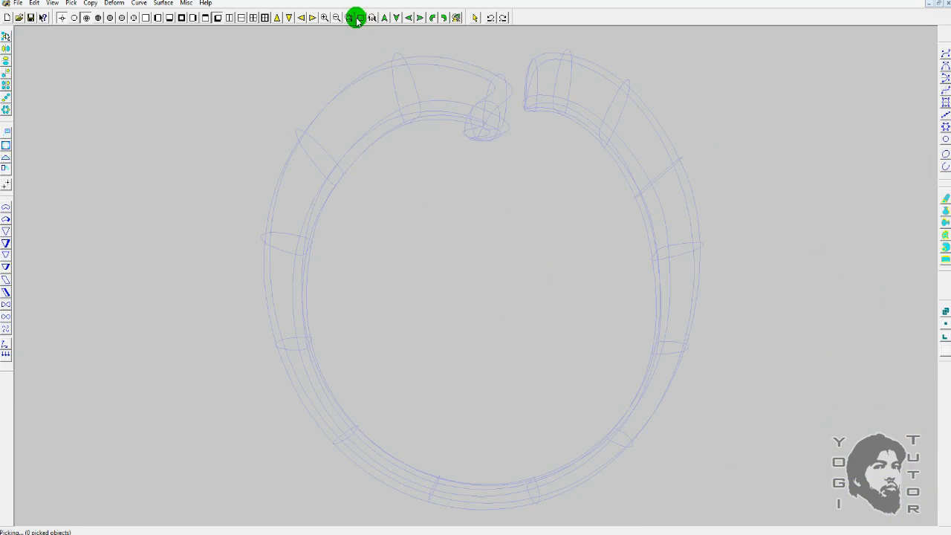
click(145, 18)
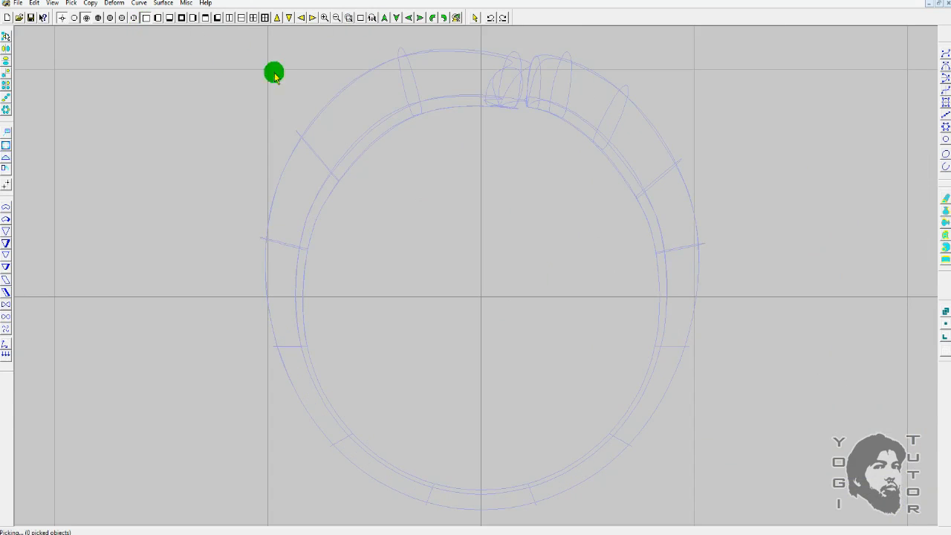
Zoom into a small window on the right side of the ring band and display it with Shading in Color.
click(350, 18)
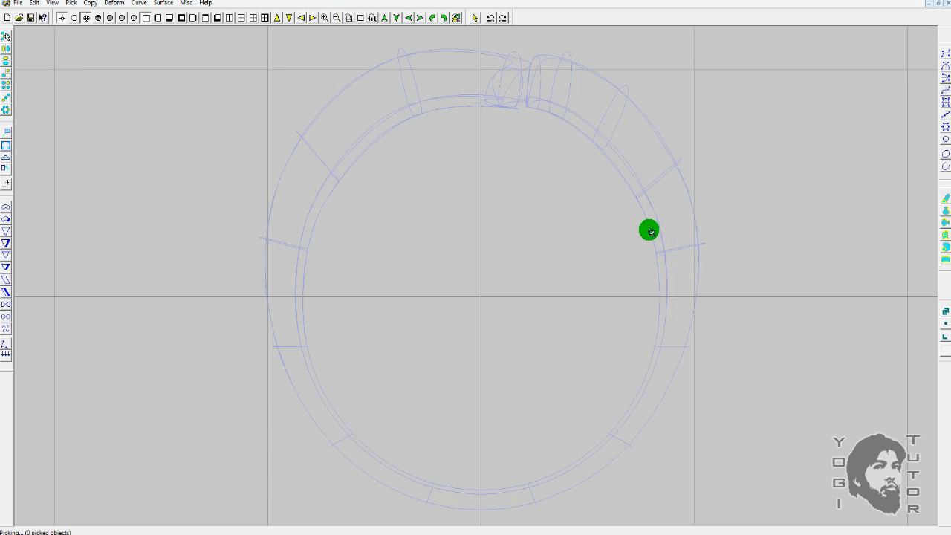
drag(649, 231, 684, 260)
scroll(684, 262, down, 4)
key(F11)
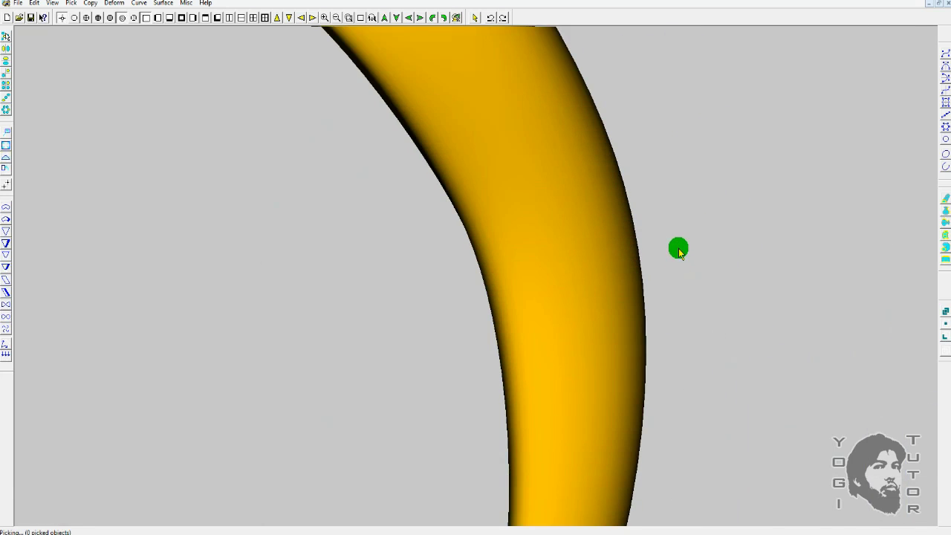
scroll(678, 250, down, 3)
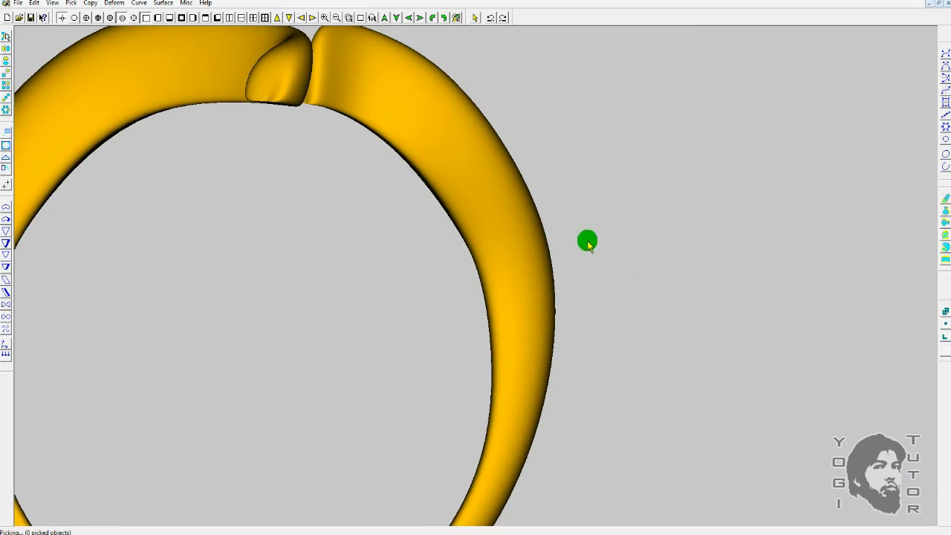
Zoom and rotate the shaded ring to inspect its open ends, and restore the wire-frame front view.
scroll(497, 267, down, 2)
scroll(509, 250, up, 5)
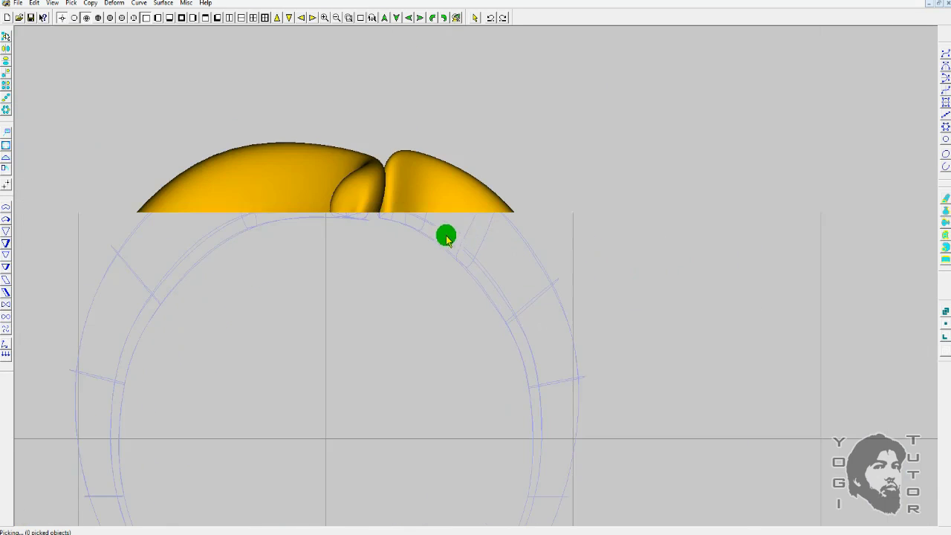
click(348, 16)
drag(357, 183, 375, 212)
mouse_move(497, 224)
mouse_down()
mouse_move(515, 232)
mouse_move(463, 241)
mouse_move(565, 305)
mouse_up()
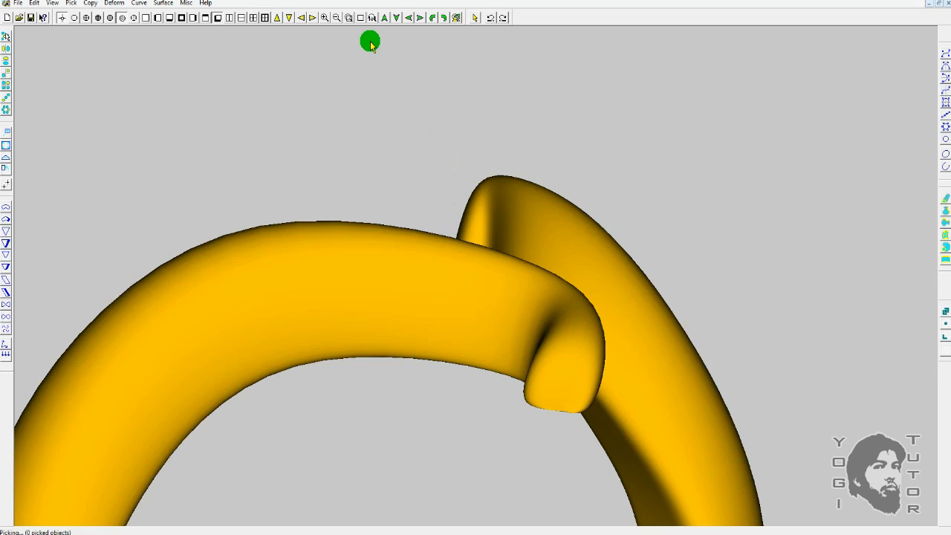
key(F3)
key(F8)
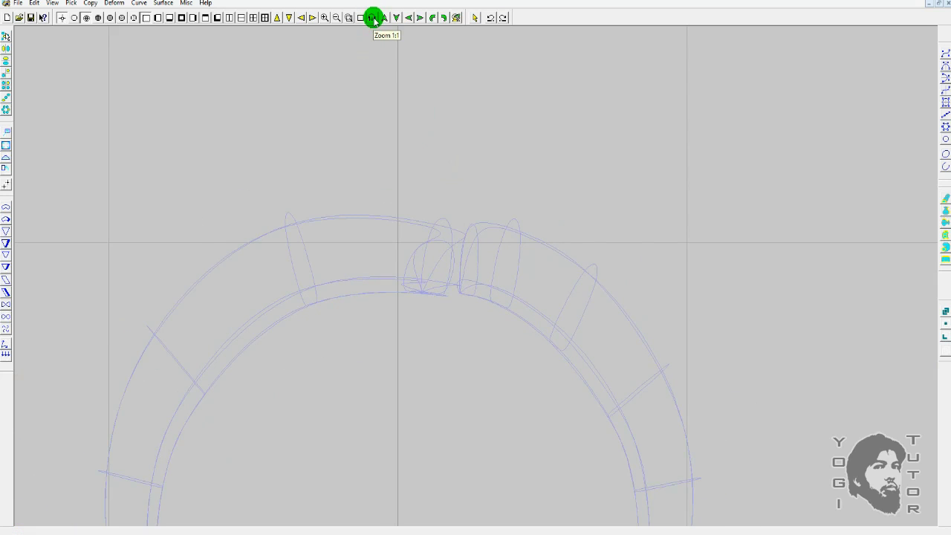
Show the ring at Zoom 1:1 in shaded and wire-frame display, and review the available zoom commands.
click(373, 18)
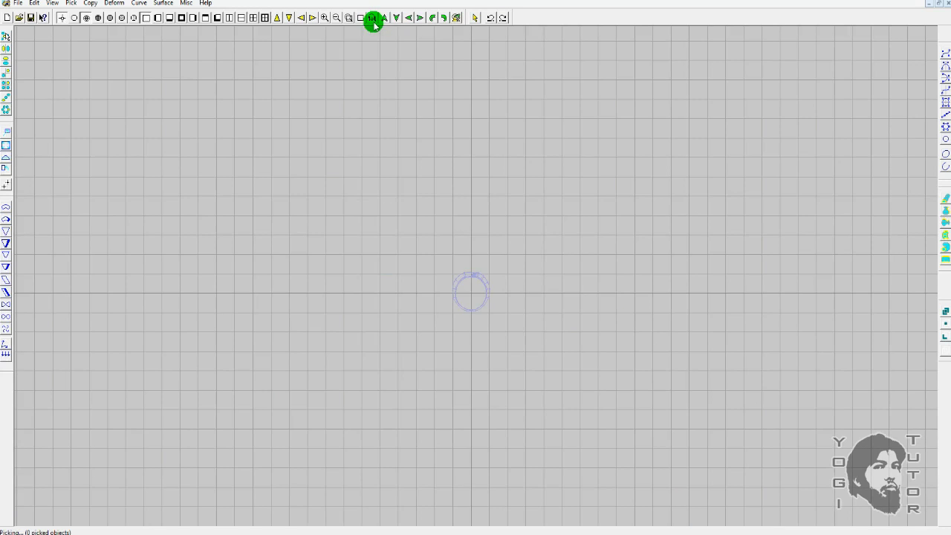
key(F4)
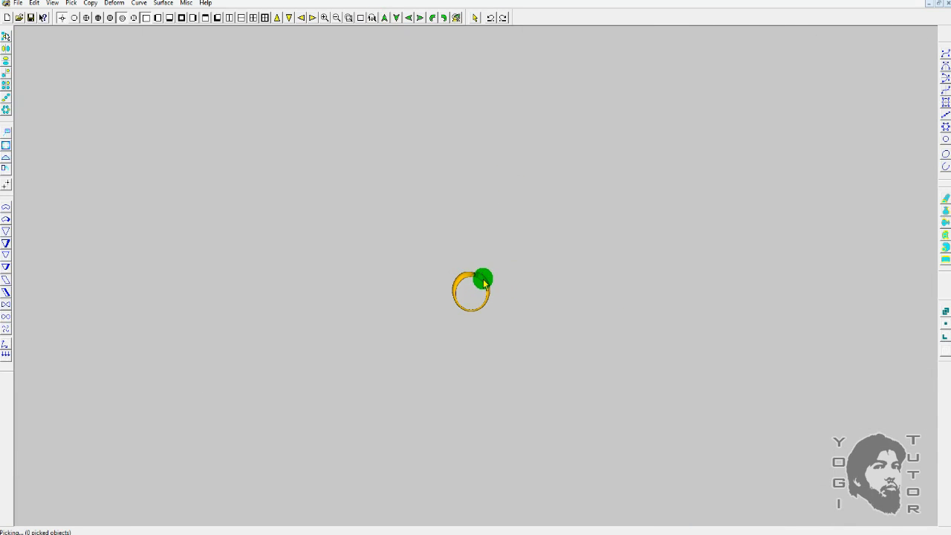
key(F6)
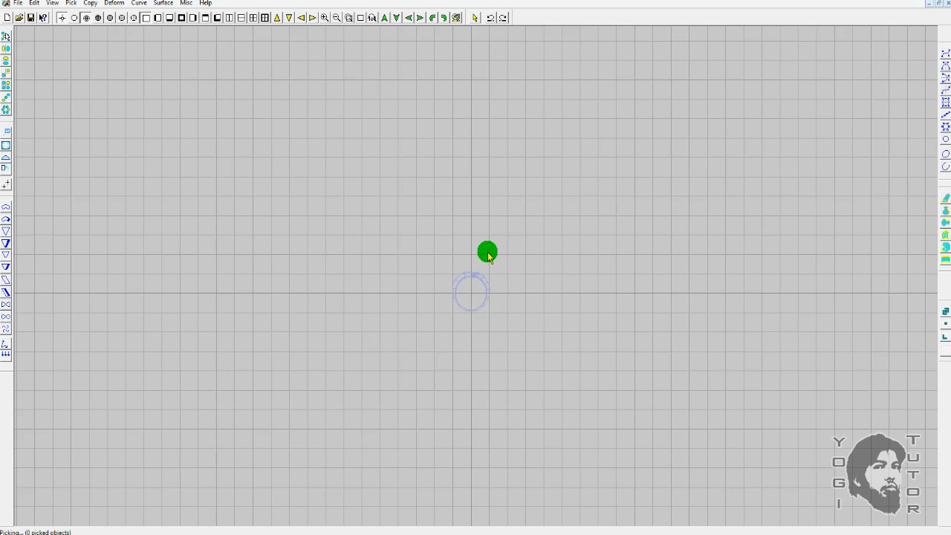
click(49, 4)
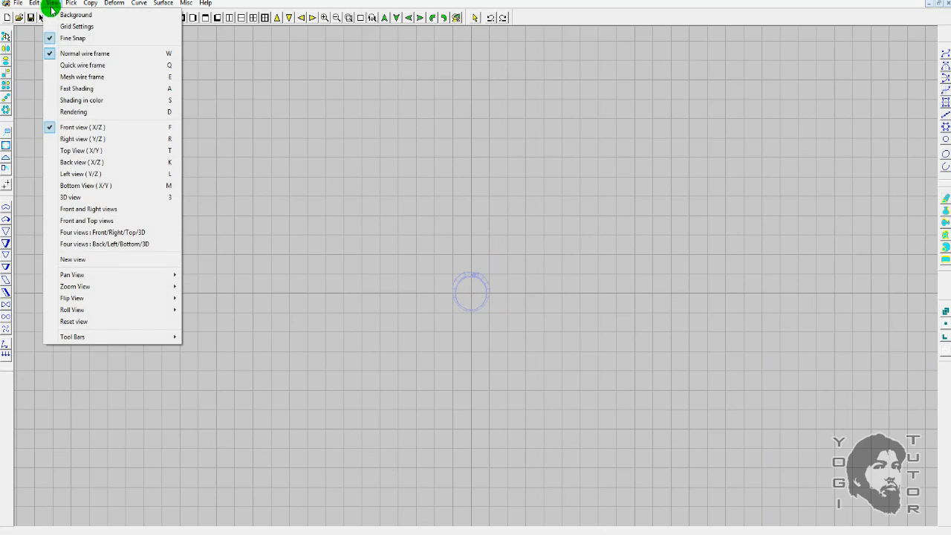
mouse_move(99, 296)
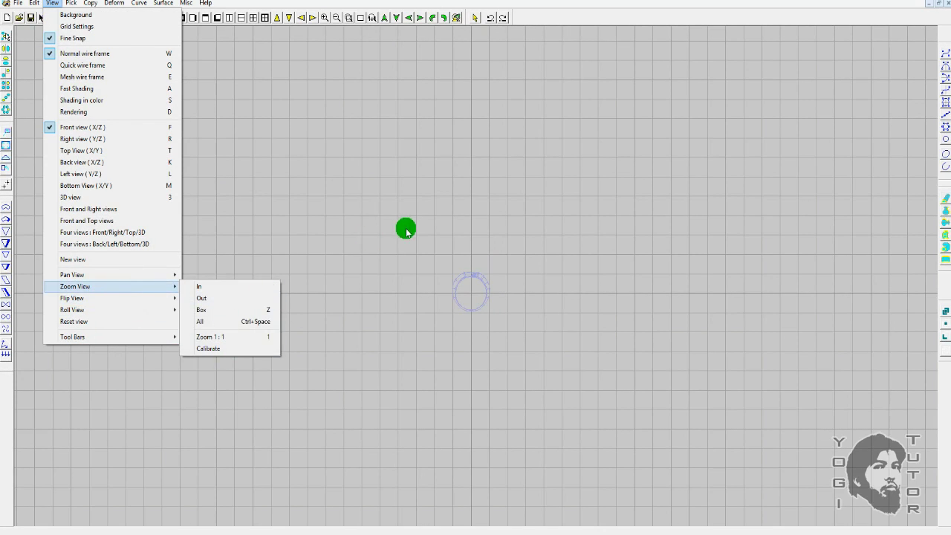
click(408, 231)
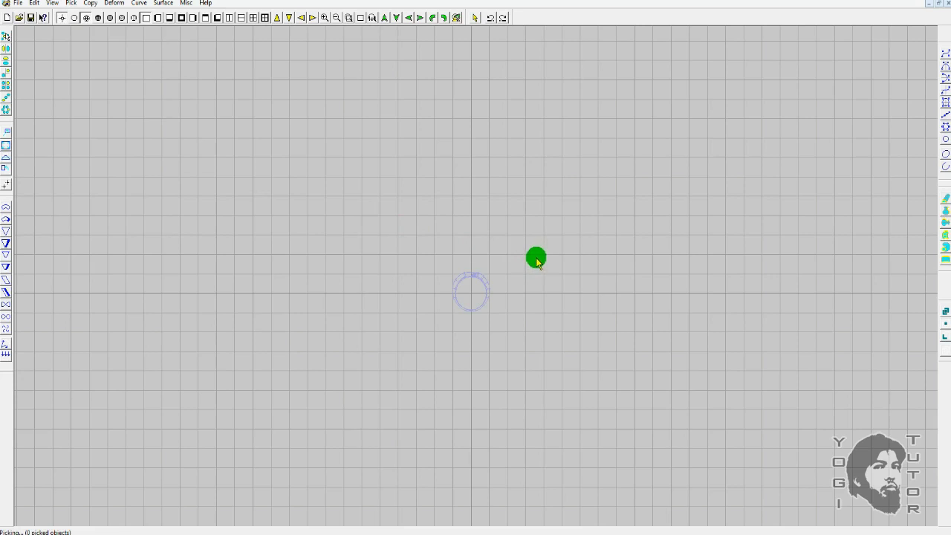
Enlarge the wire-frame ring in the front view and pan it upward.
scroll(539, 260, up, 2)
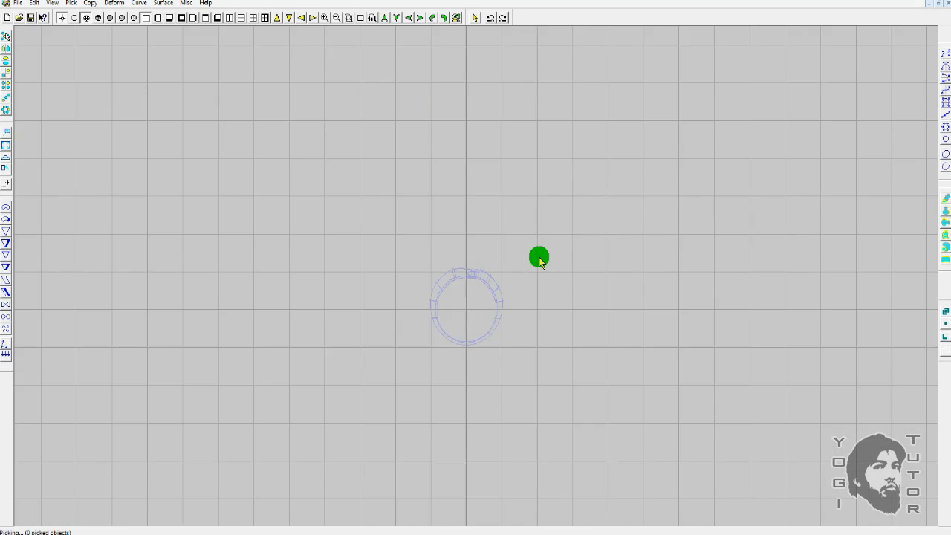
scroll(540, 259, up, 1)
scroll(540, 259, up, 1)
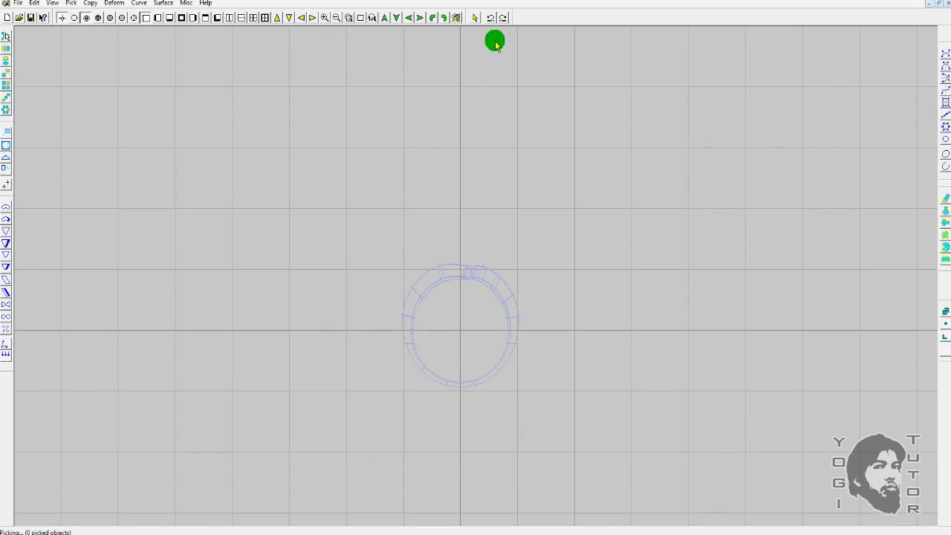
scroll(486, 185, up, 3)
middle_drag(486, 186, 488, 146)
scroll(489, 145, up, 2)
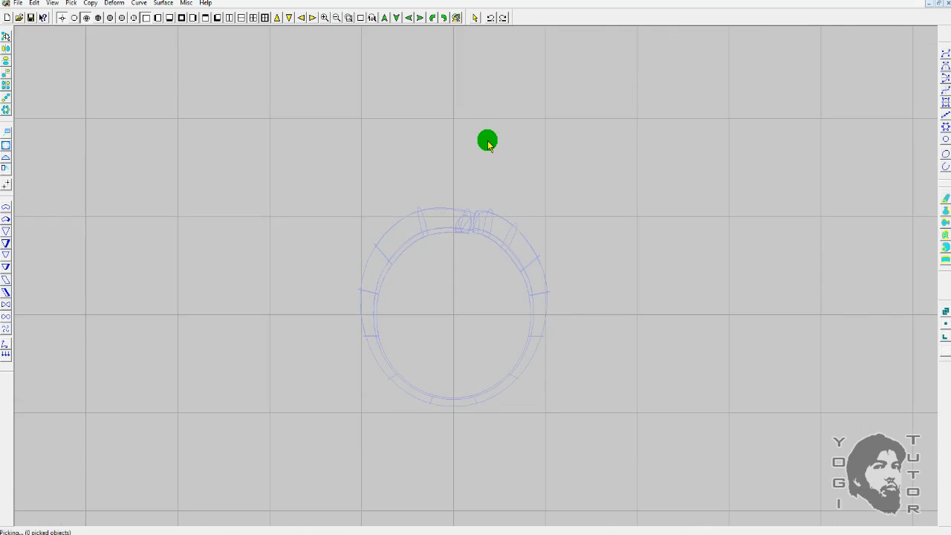
Flip the ring's view up, down, left and right, displaying it with Shading in Color.
click(385, 18)
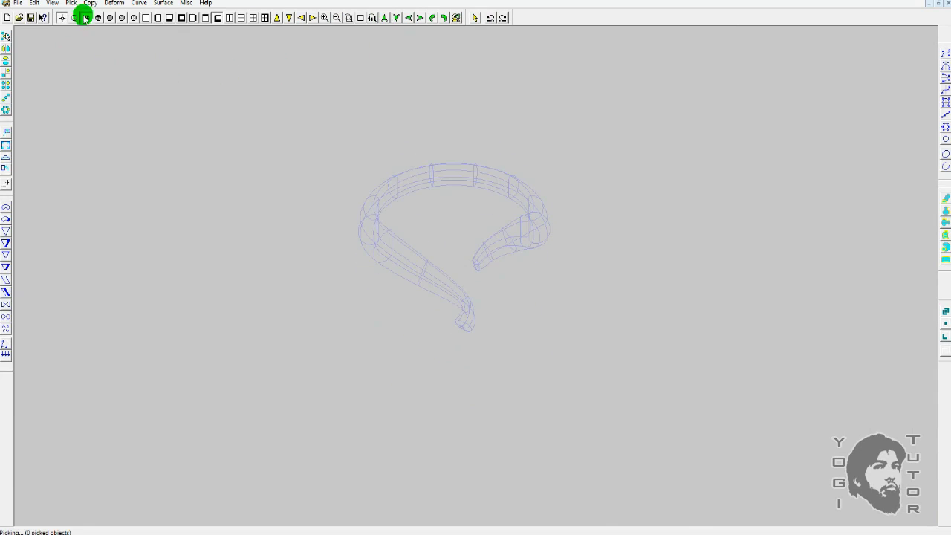
click(125, 18)
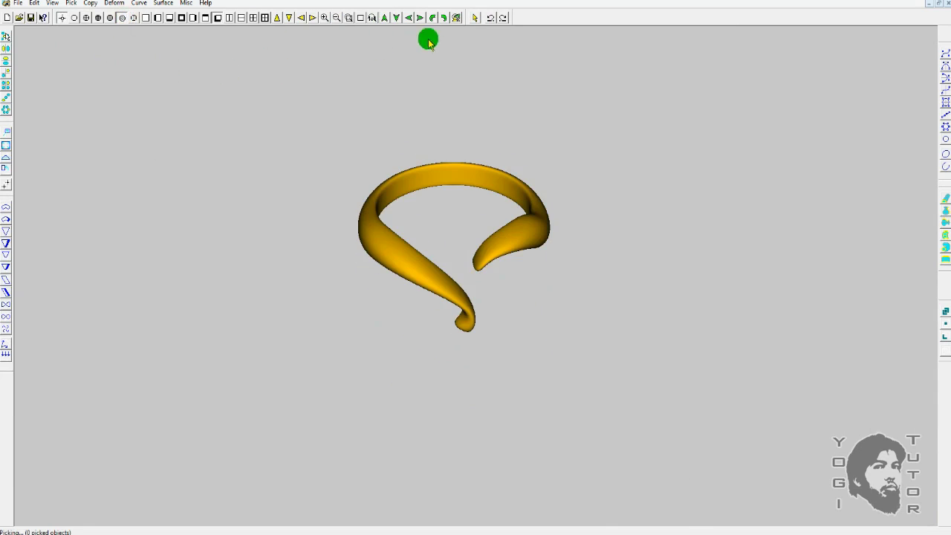
click(381, 18)
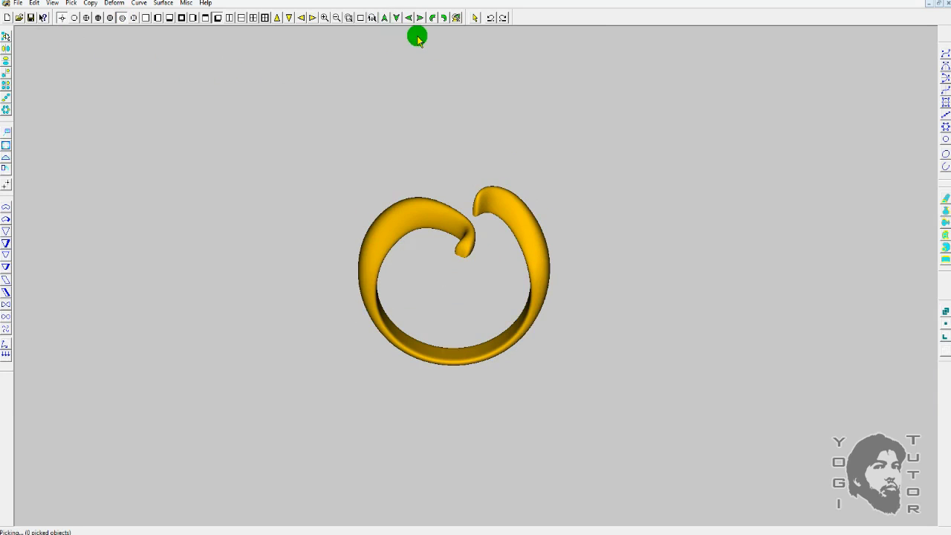
click(398, 18)
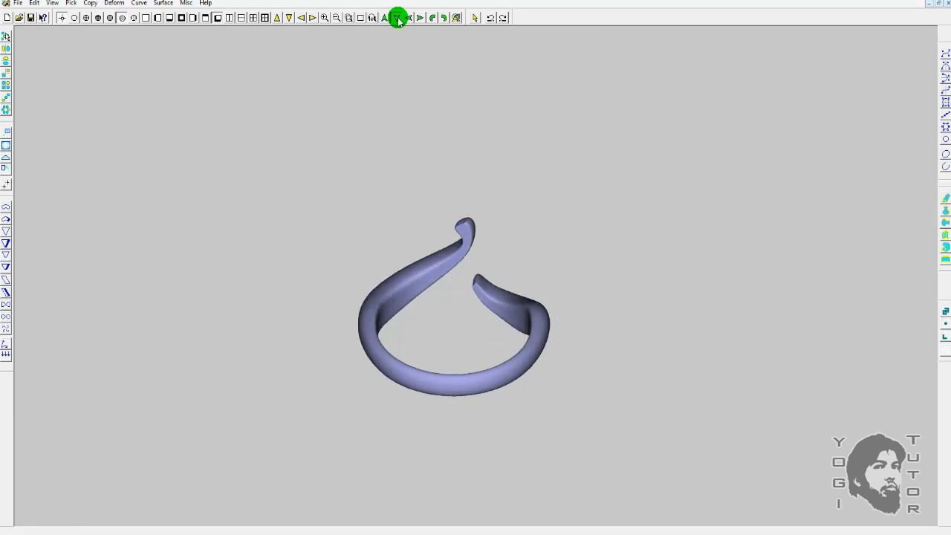
click(409, 20)
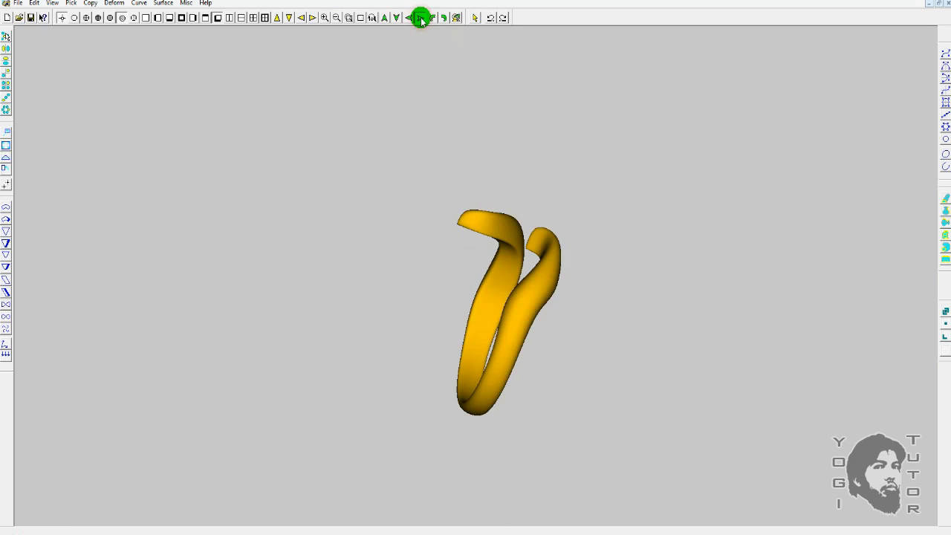
click(420, 19)
Roll the shaded ring's view left and right and rotate it freely.
click(433, 20)
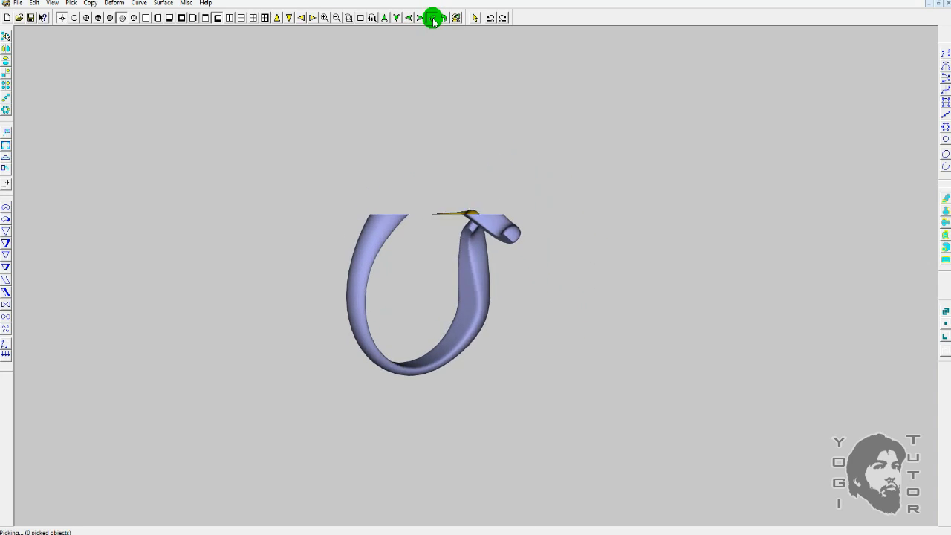
drag(496, 95, 476, 96)
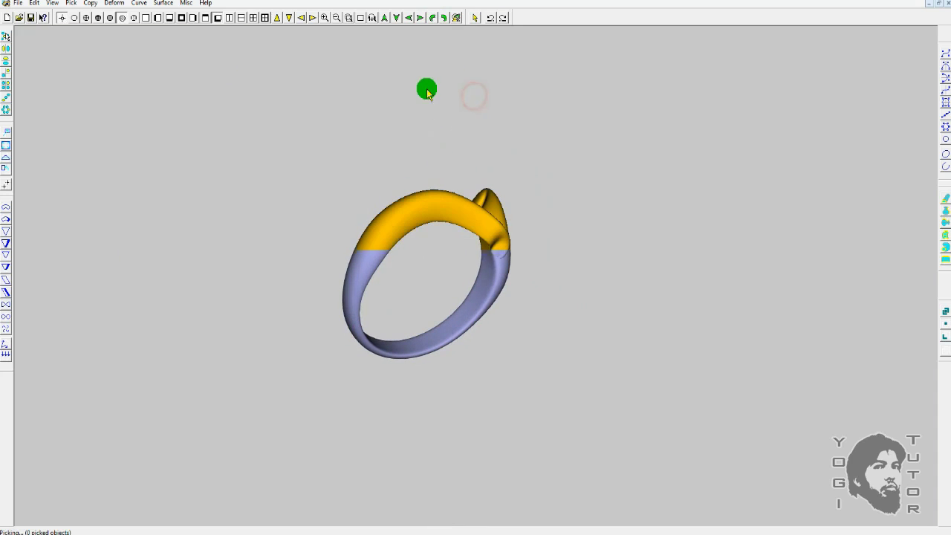
click(444, 19)
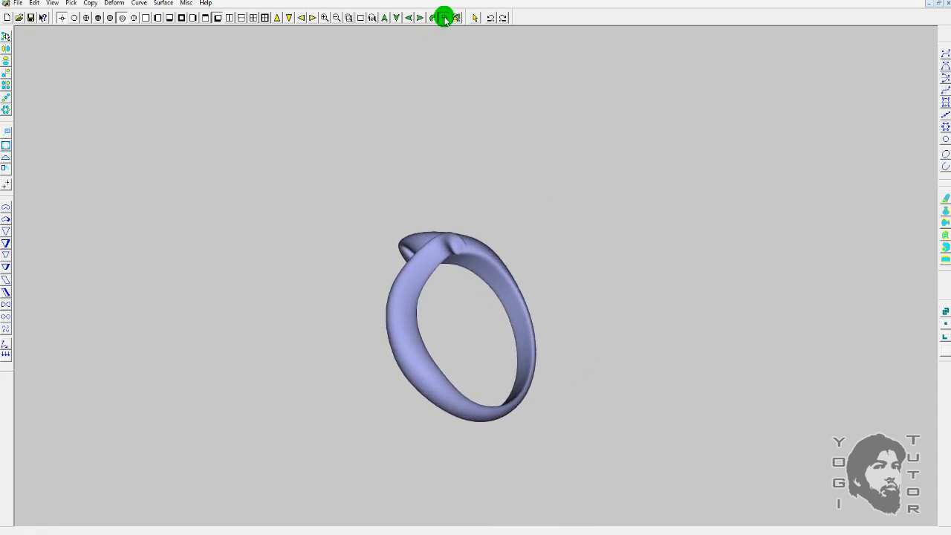
mouse_move(549, 128)
mouse_down()
mouse_move(529, 212)
mouse_move(580, 176)
mouse_move(520, 170)
mouse_move(531, 149)
mouse_move(560, 150)
mouse_up()
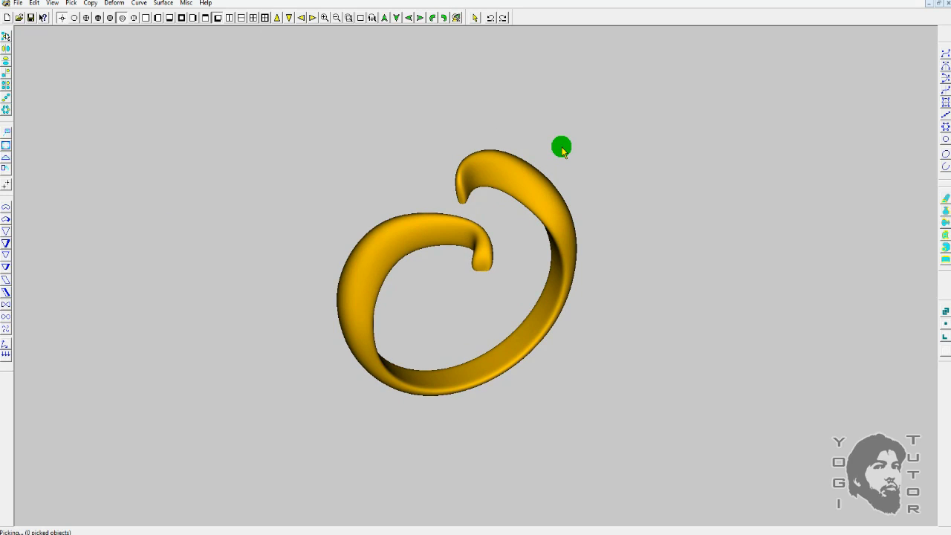
Reset the rotated ring's view in shaded and wire-frame display, and return to the front view with the Pick tool.
click(457, 18)
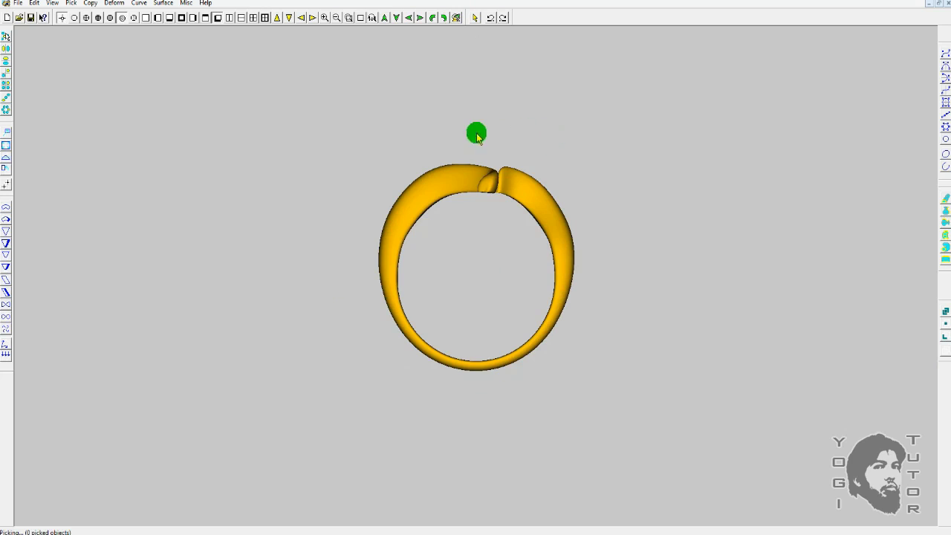
click(434, 127)
scroll(418, 124, down, 1)
drag(420, 124, 290, 206)
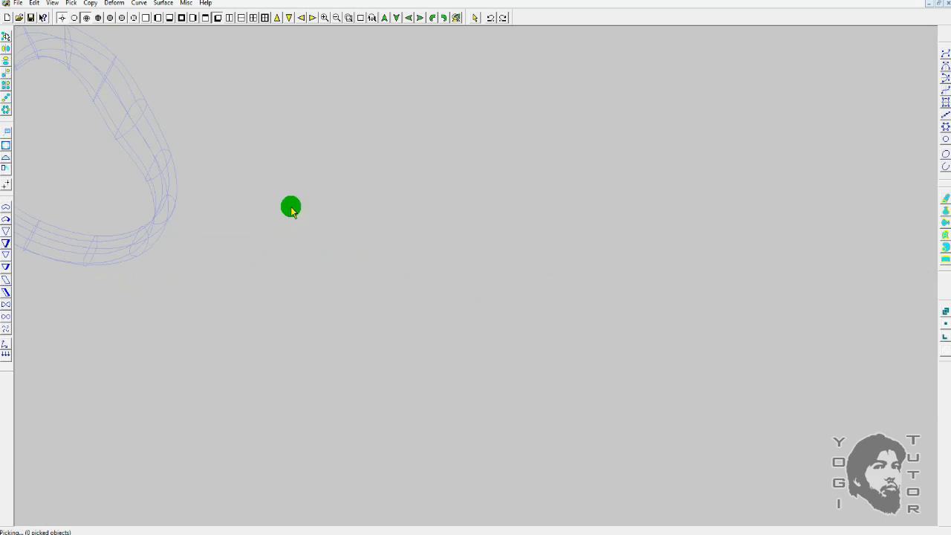
click(456, 17)
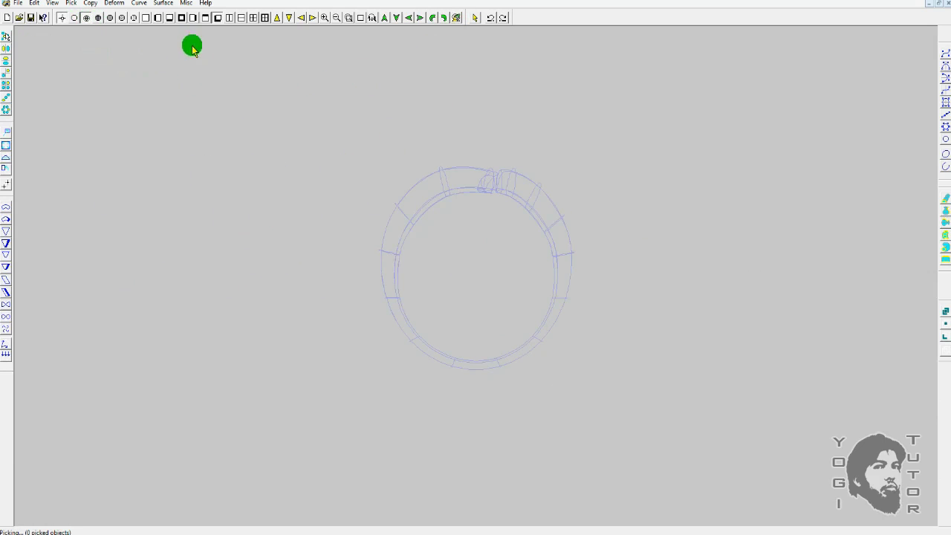
click(146, 16)
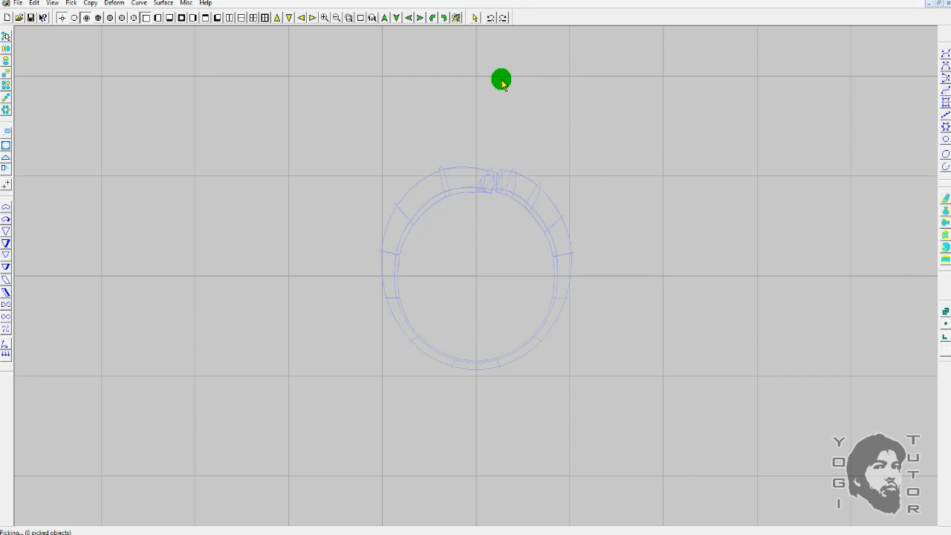
click(477, 20)
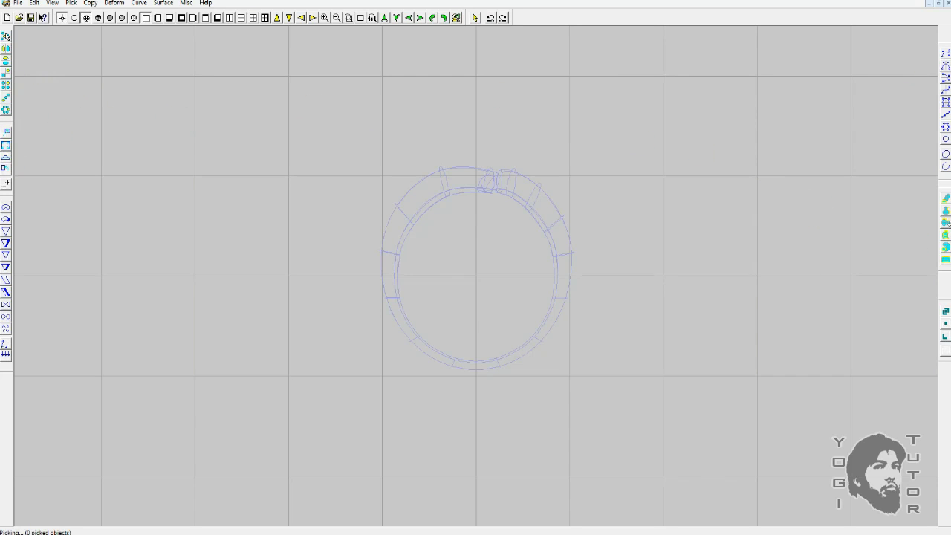
Draw a five-point wavy simple curve above and to the right of the ring, ending at about X 24.4, Z 10.95.
click(944, 55)
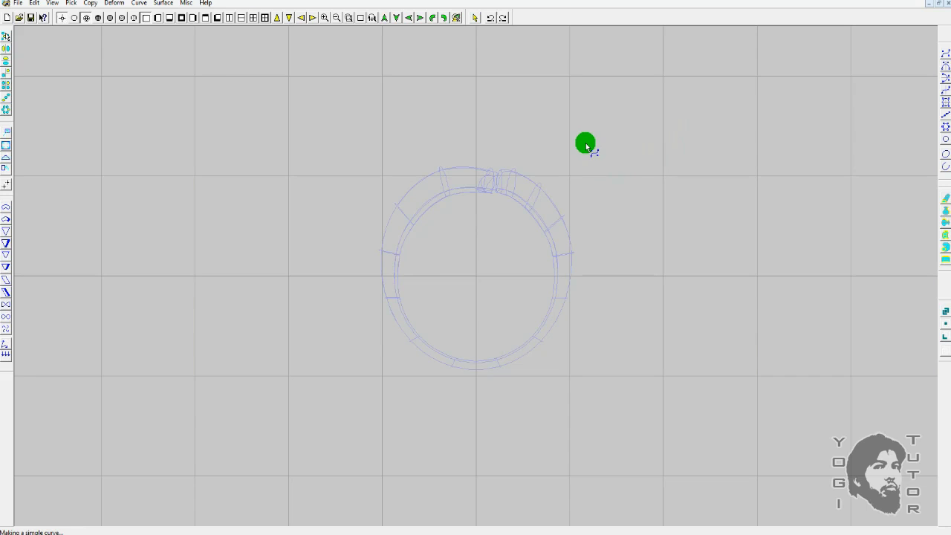
click(945, 55)
click(587, 132)
click(624, 119)
click(644, 135)
click(666, 161)
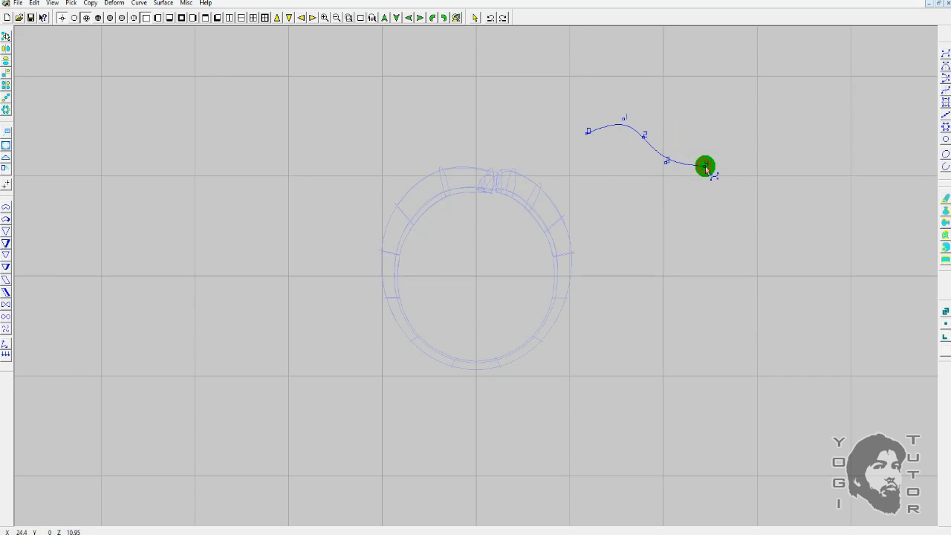
right_click(705, 164)
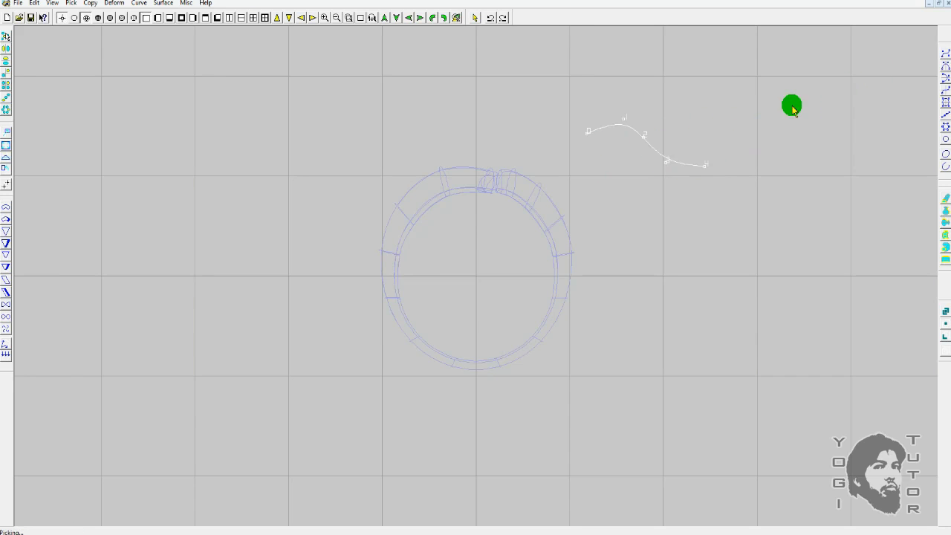
Draw a left-right symmetric two-point curve above the ring, with its first control point at about X 16.55, Z 13.7.
click(946, 69)
click(635, 119)
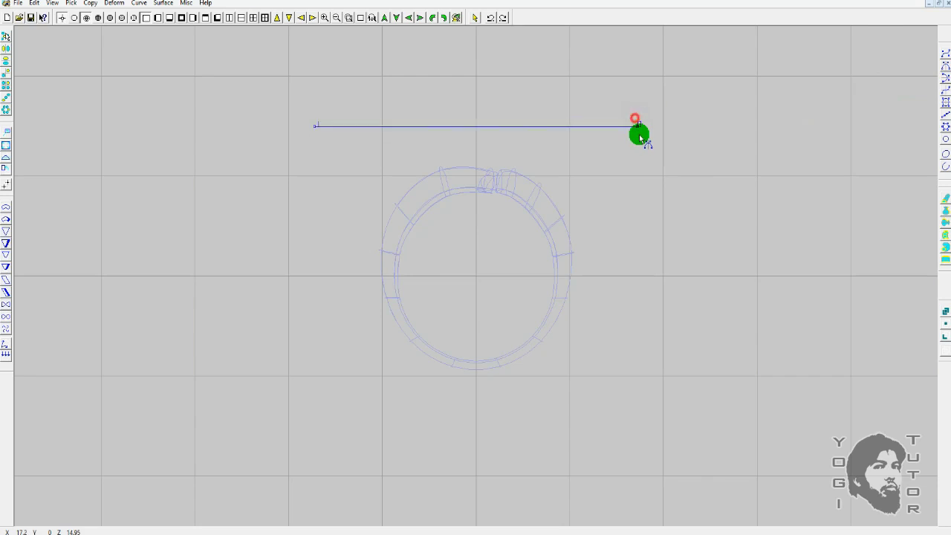
click(631, 139)
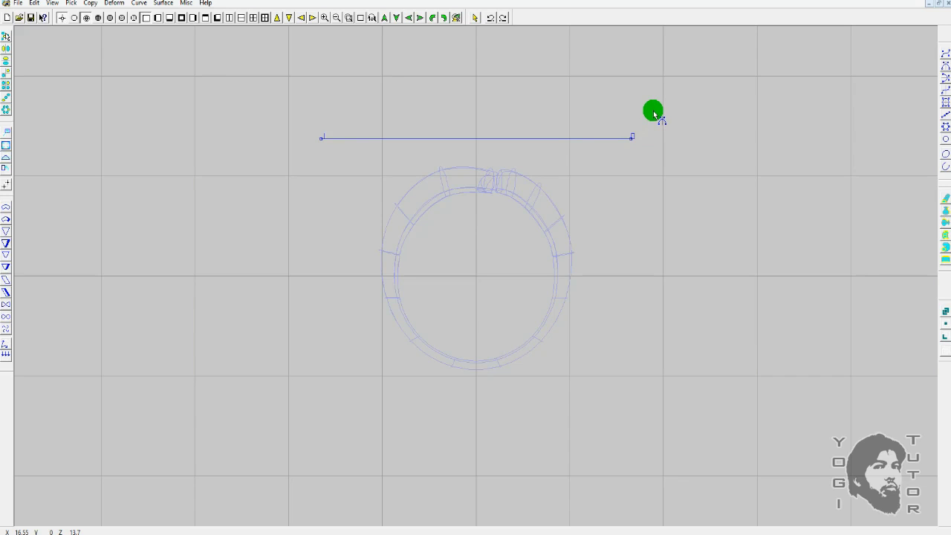
right_click(653, 111)
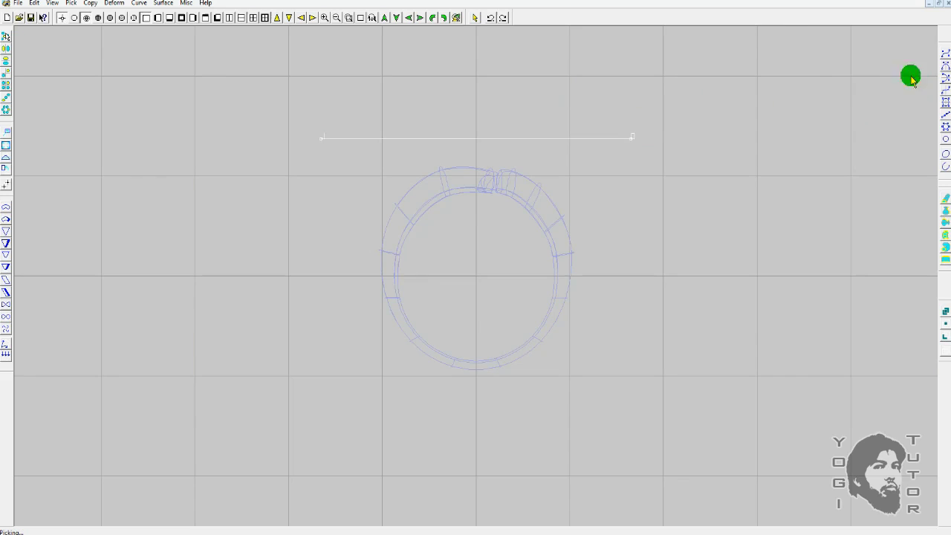
Draw a second left-right symmetric curve just above the ring from about X 20.6, Z 11.4, and deselect both curves.
click(945, 65)
click(673, 158)
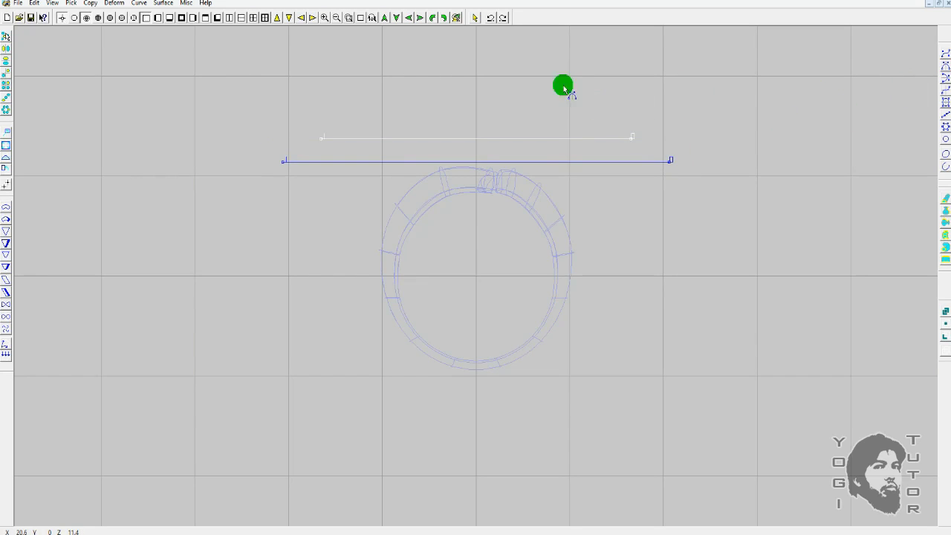
click(476, 18)
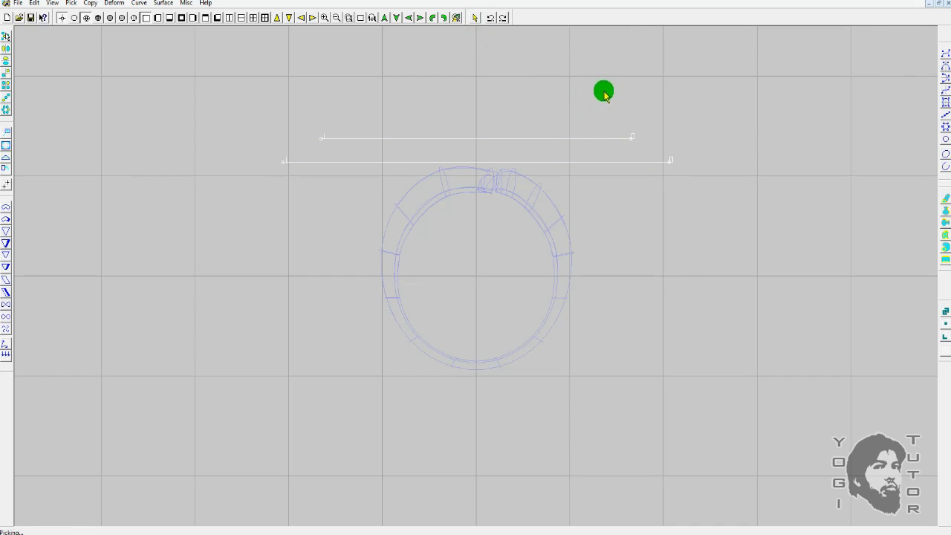
click(555, 101)
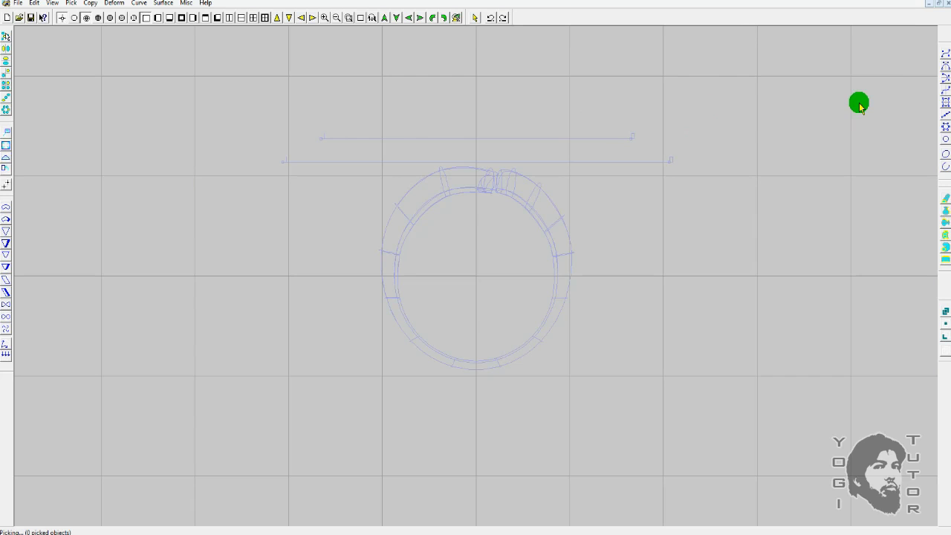
Draw a closed cyclic curve around the origin inside the ring, with four symmetric control points.
click(946, 103)
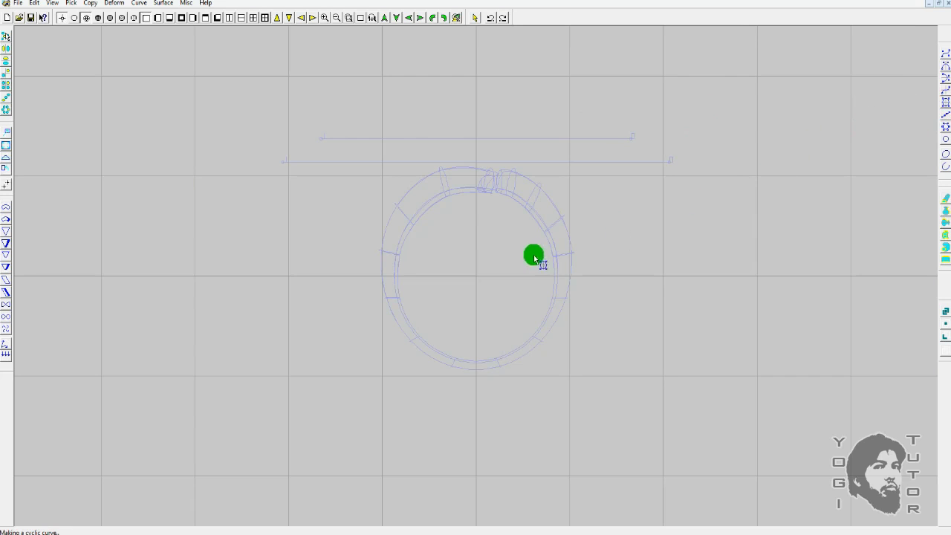
click(518, 236)
drag(518, 236, 524, 237)
key(space)
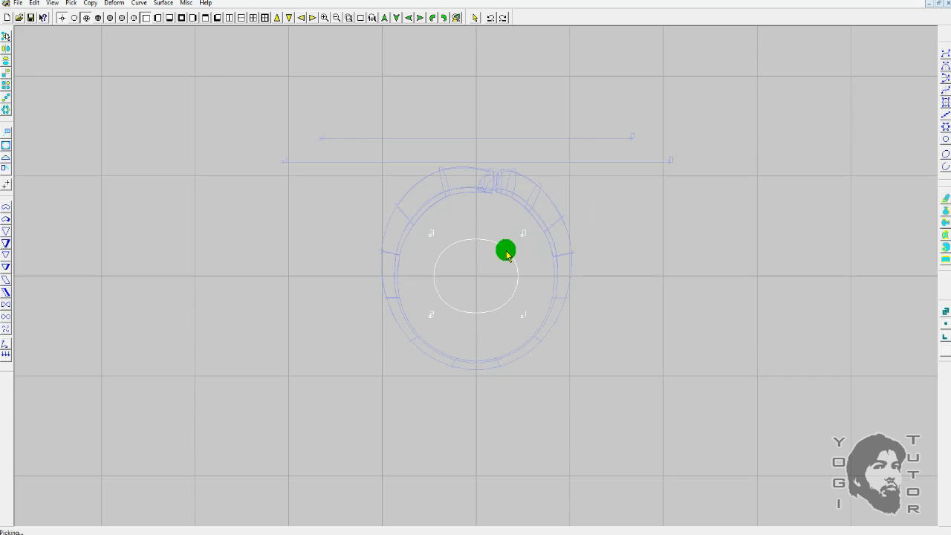
Pick the ring and both straight curves along with the new cyclic curve, clear the selection, and pick and deselect the ring alone.
click(559, 223)
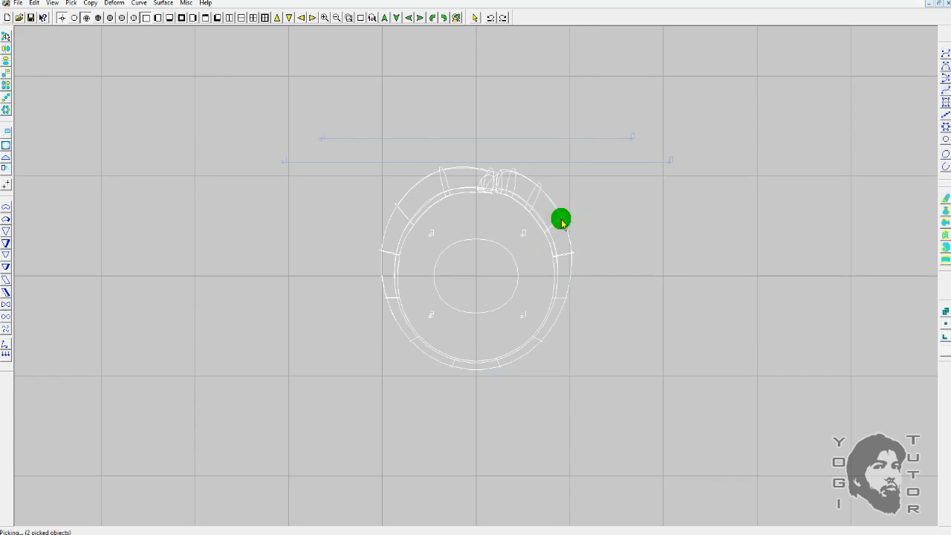
click(578, 161)
click(589, 139)
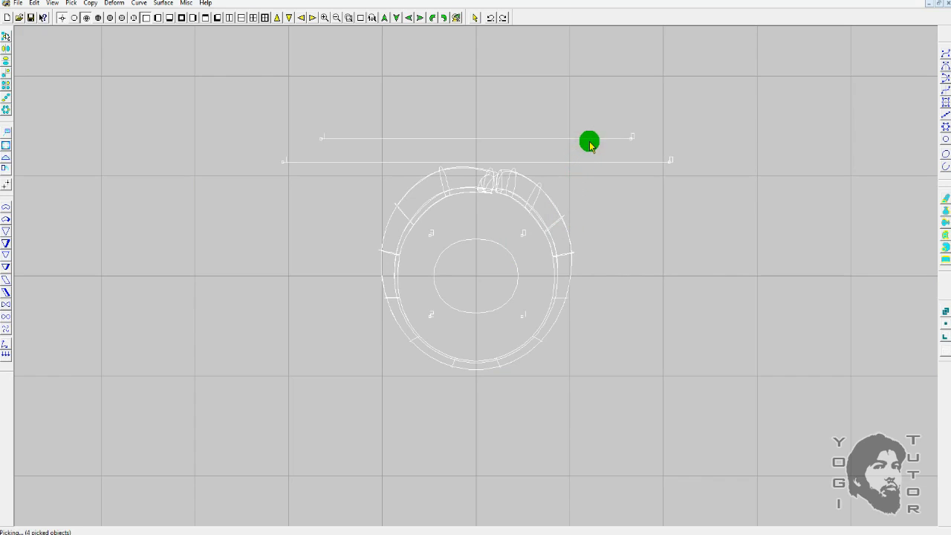
click(606, 214)
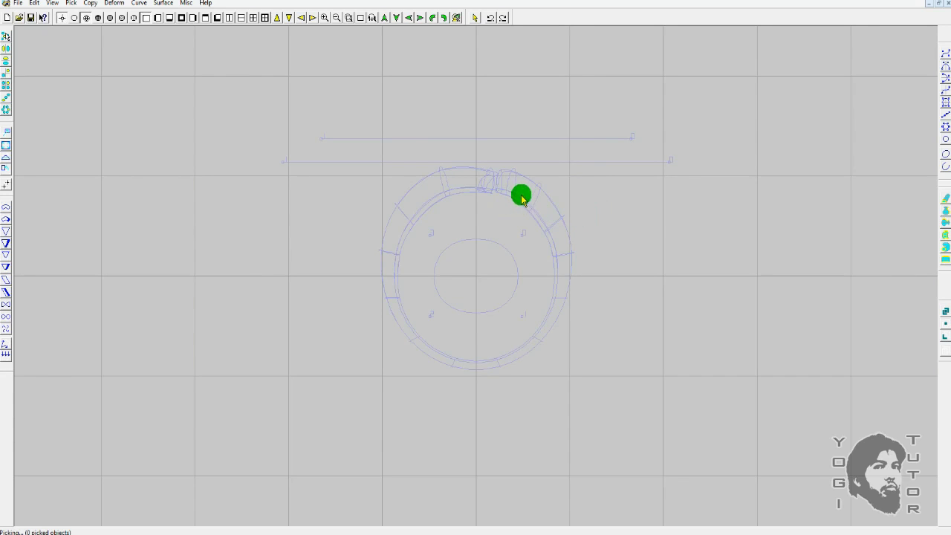
click(558, 196)
click(498, 210)
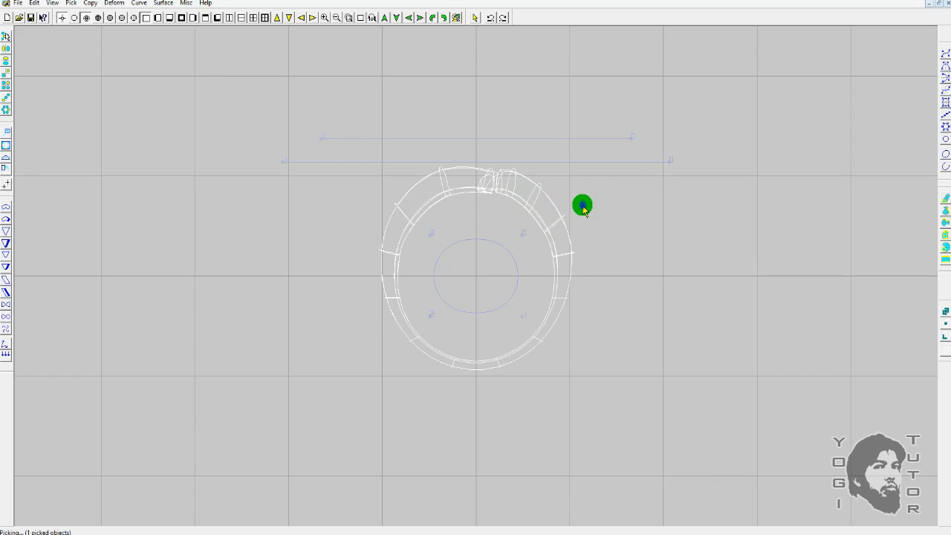
click(580, 206)
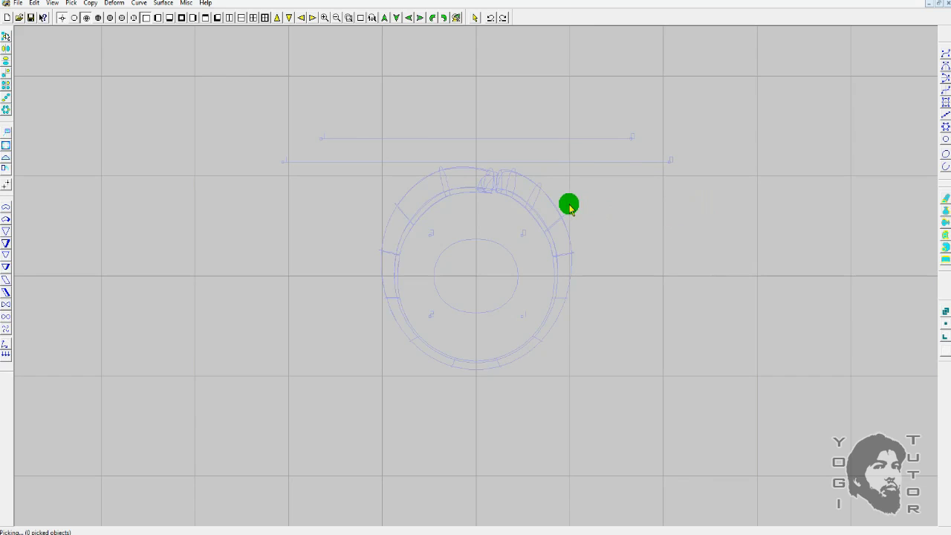
Try the Move command with nothing picked, try it again with the ring picked, and deselect the ring.
click(6, 145)
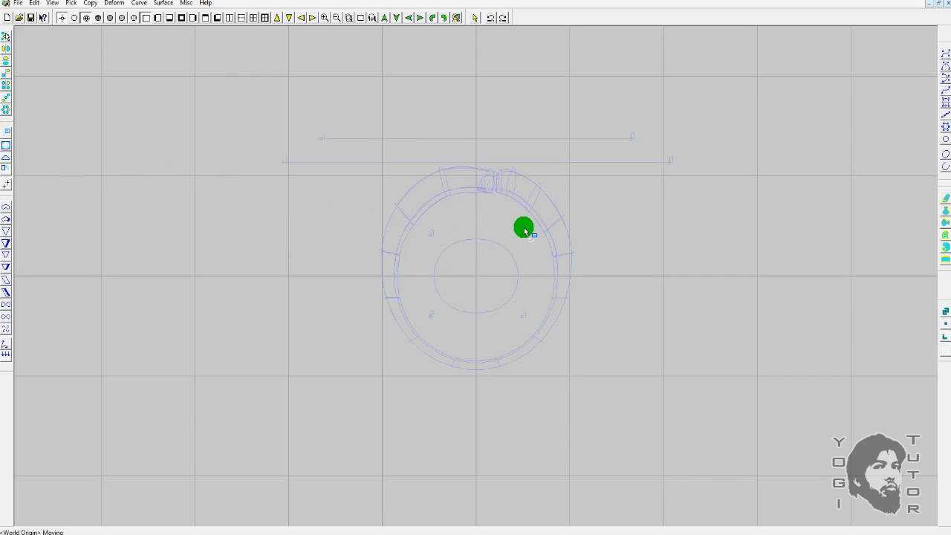
drag(524, 230, 552, 218)
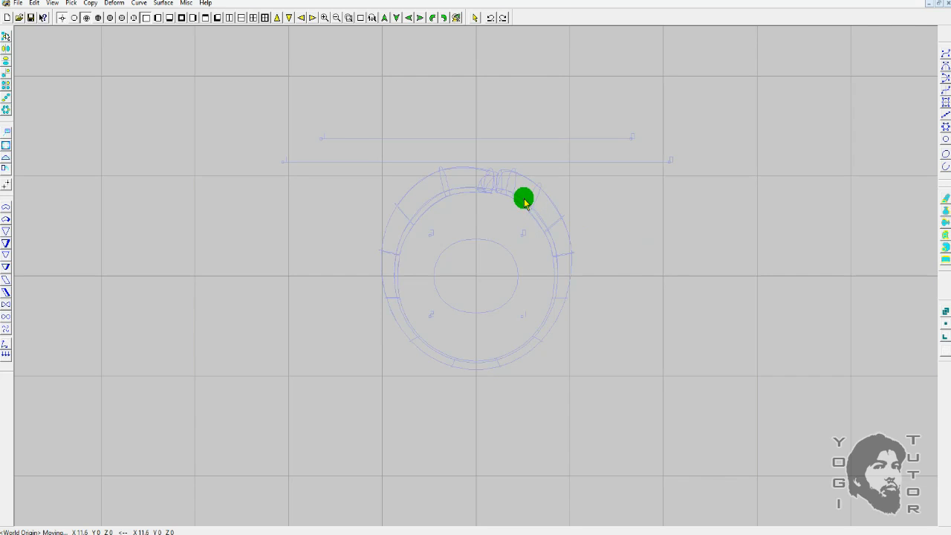
click(541, 194)
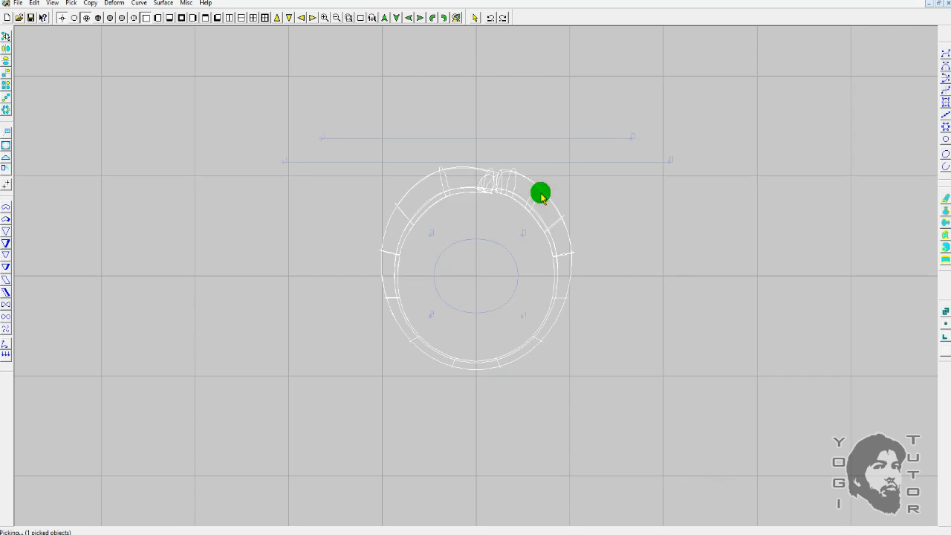
click(6, 131)
drag(468, 232, 571, 211)
key(space)
click(576, 208)
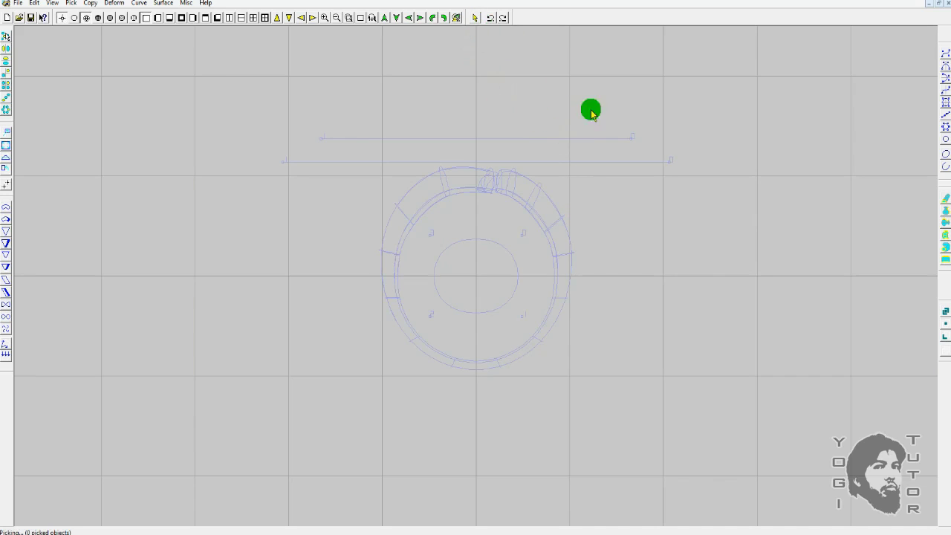
Return to the Pick tool, select the ring and inner closed curve with a selection window, and deselect them.
click(477, 19)
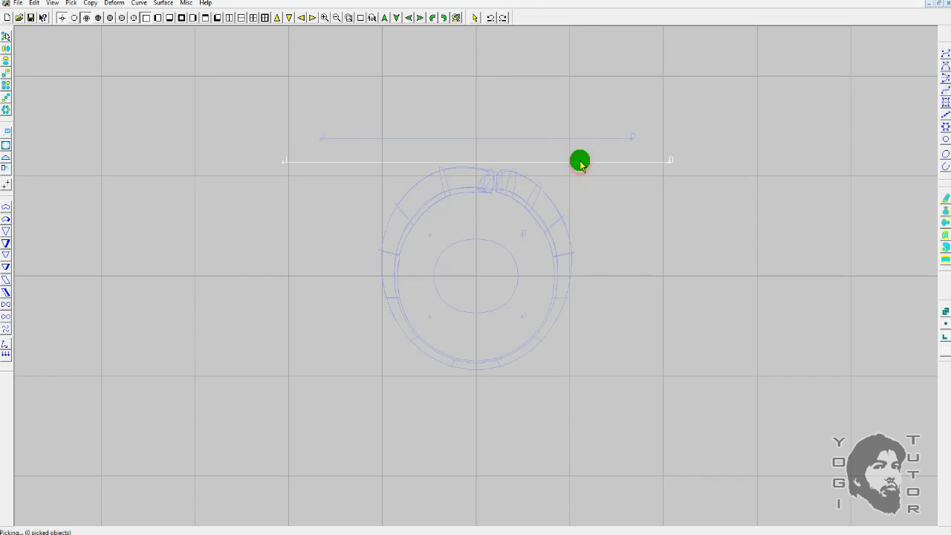
drag(608, 214, 482, 308)
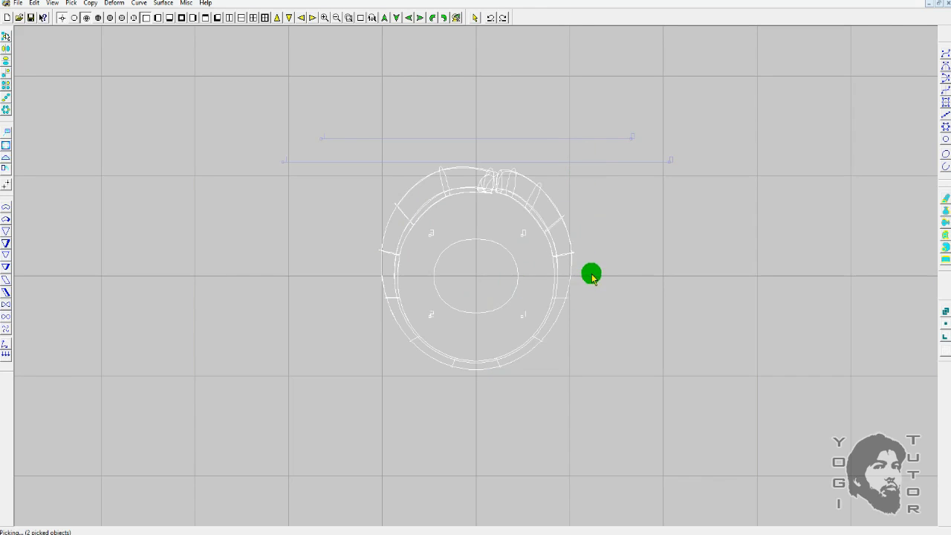
click(611, 217)
click(616, 209)
Activate the revolve 180 curve and cyclic curve tools in turn without drawing, and return to picking mode.
click(946, 91)
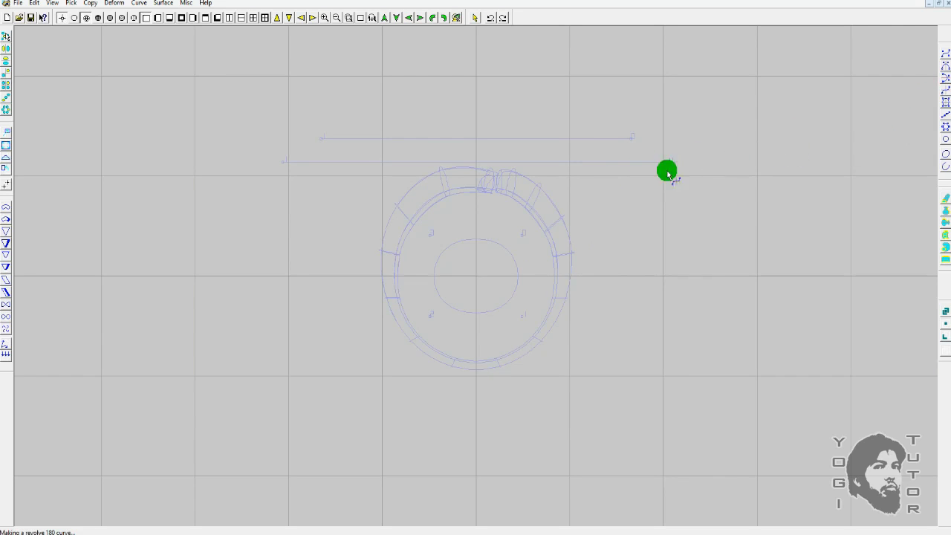
click(572, 206)
click(944, 106)
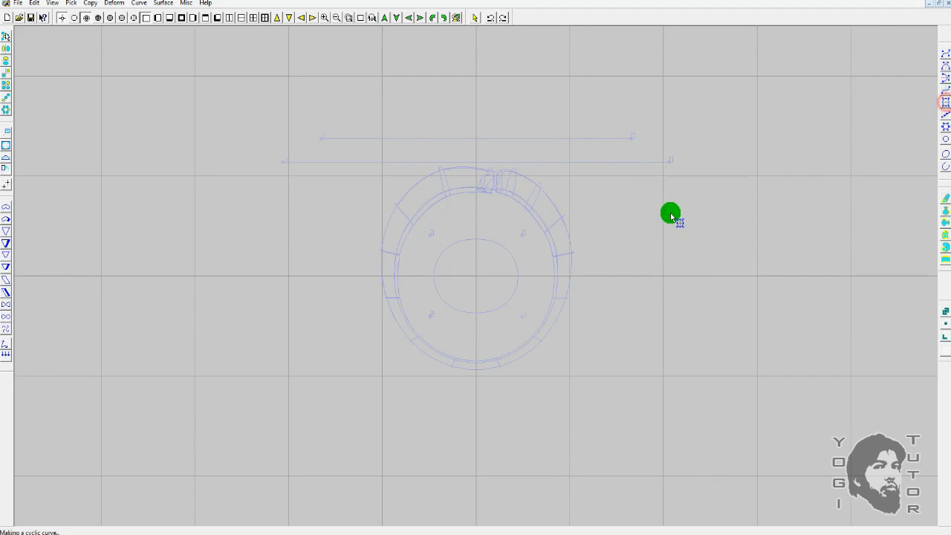
key(space)
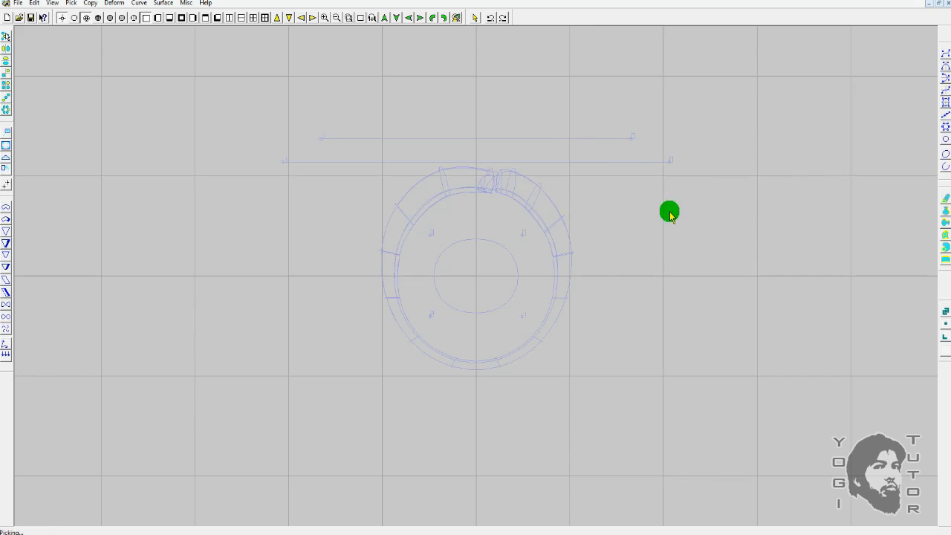
click(632, 206)
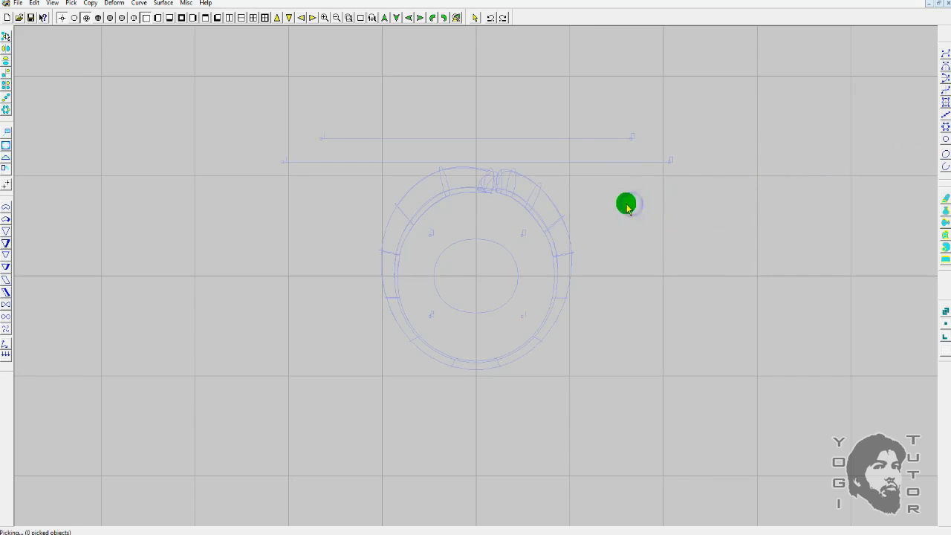
Demonstrate picking the ring alone and clearing its selection, and repeat the demonstration once.
click(541, 191)
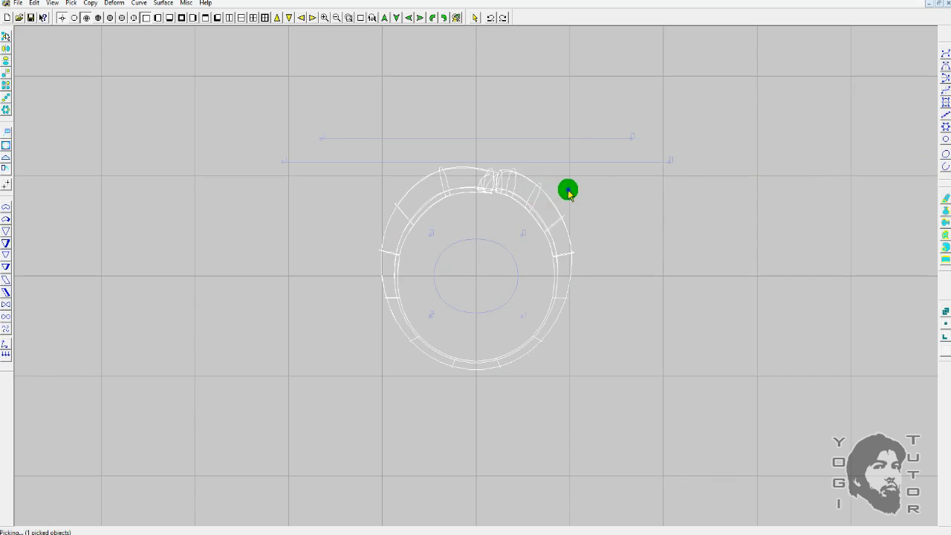
click(569, 191)
click(536, 213)
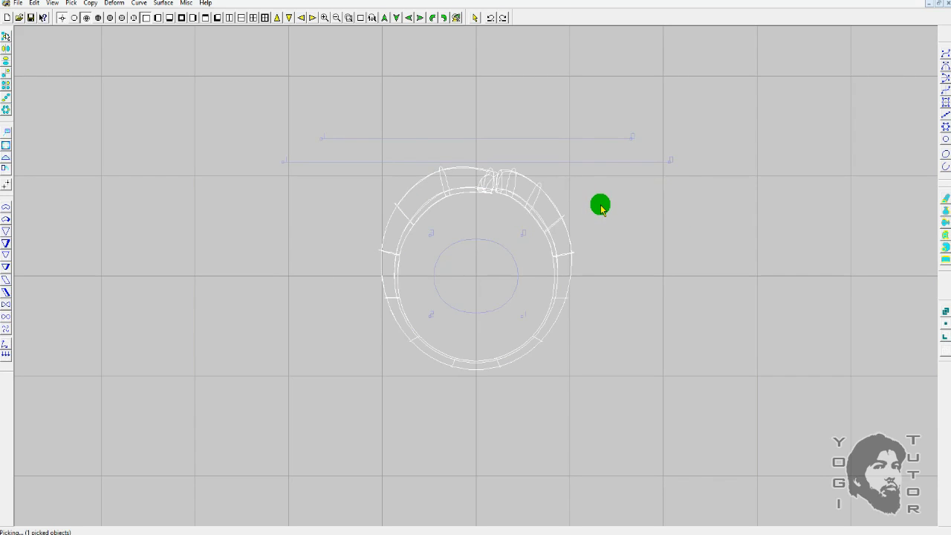
click(601, 206)
click(601, 206)
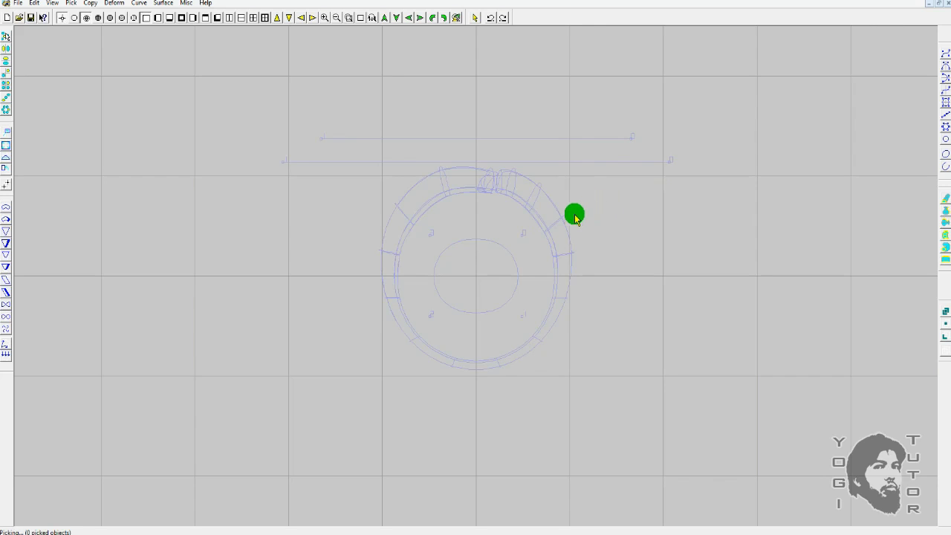
Select the ring and all three curves with a selection window, clear the selection, and demonstrate picking and deselecting only the ring.
drag(607, 89, 380, 331)
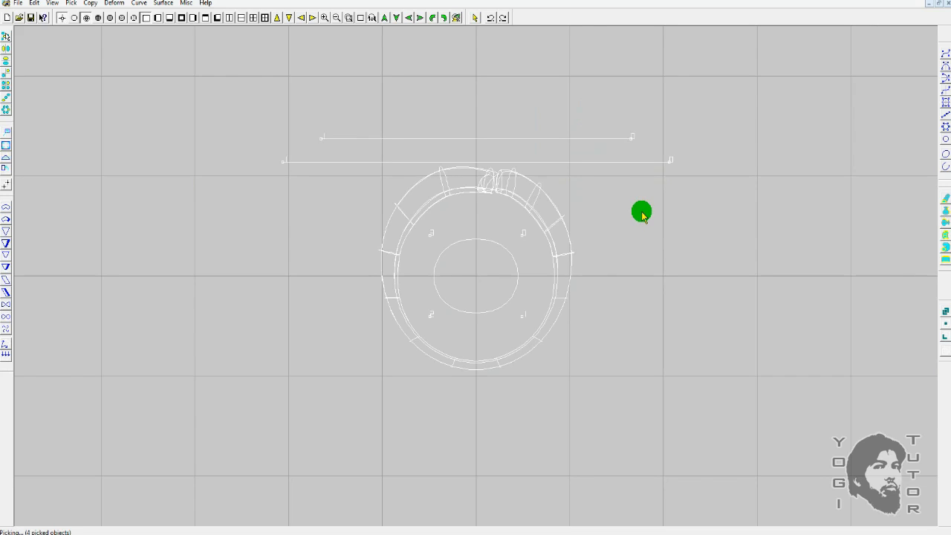
click(641, 214)
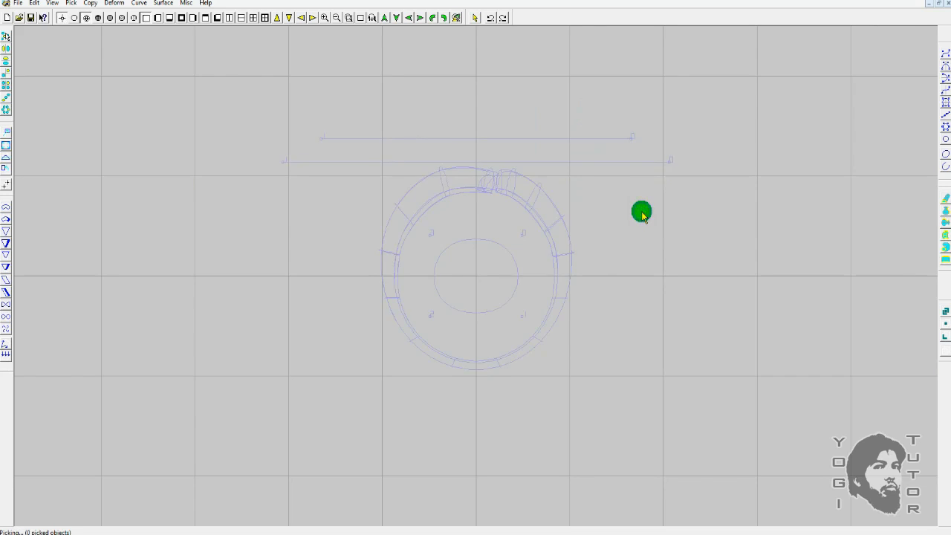
click(547, 192)
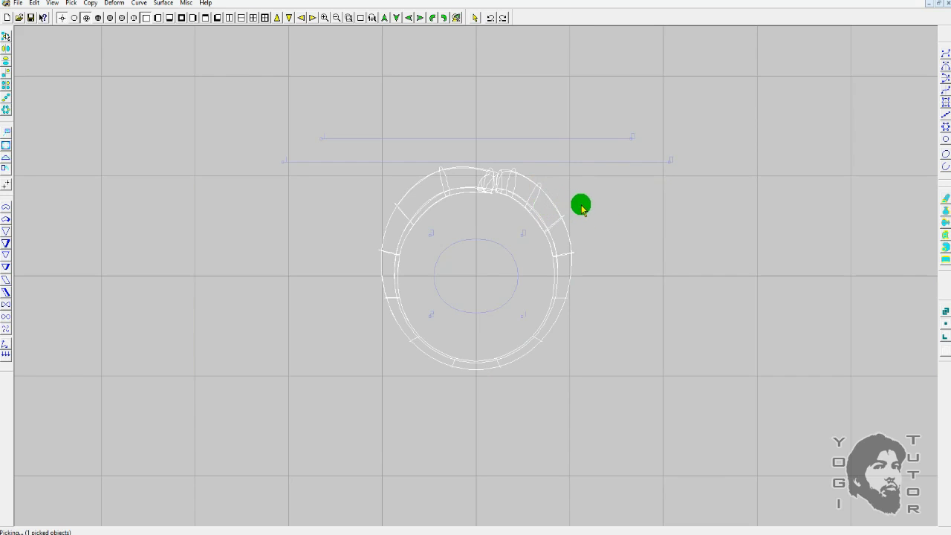
click(582, 192)
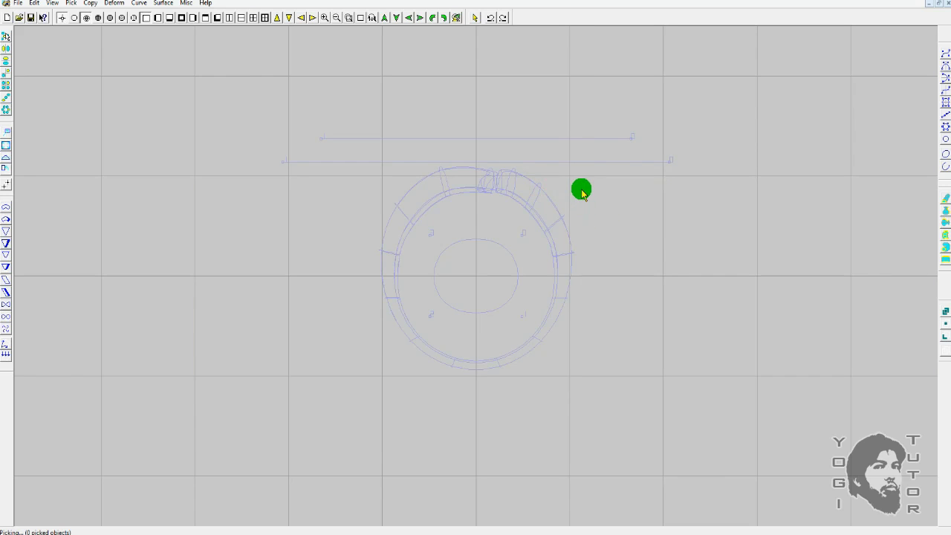
click(536, 188)
click(537, 186)
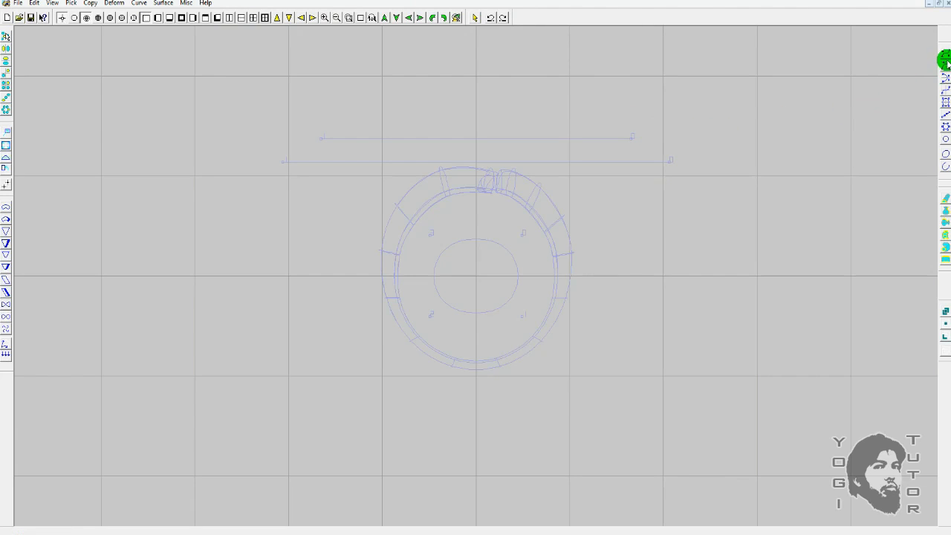
Examine the curve drawing tools, including Vertical Mirror Curve, and return to picking mode.
drag(945, 61, 944, 102)
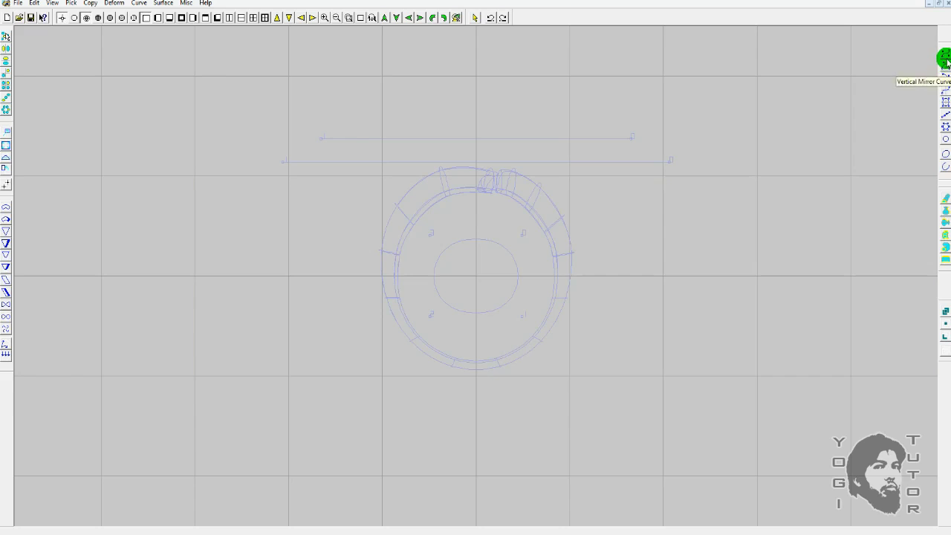
click(946, 130)
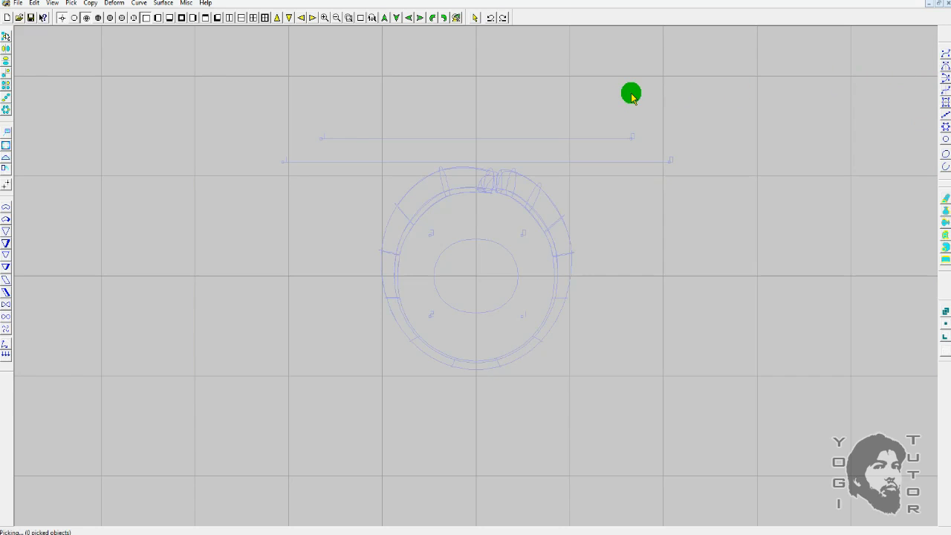